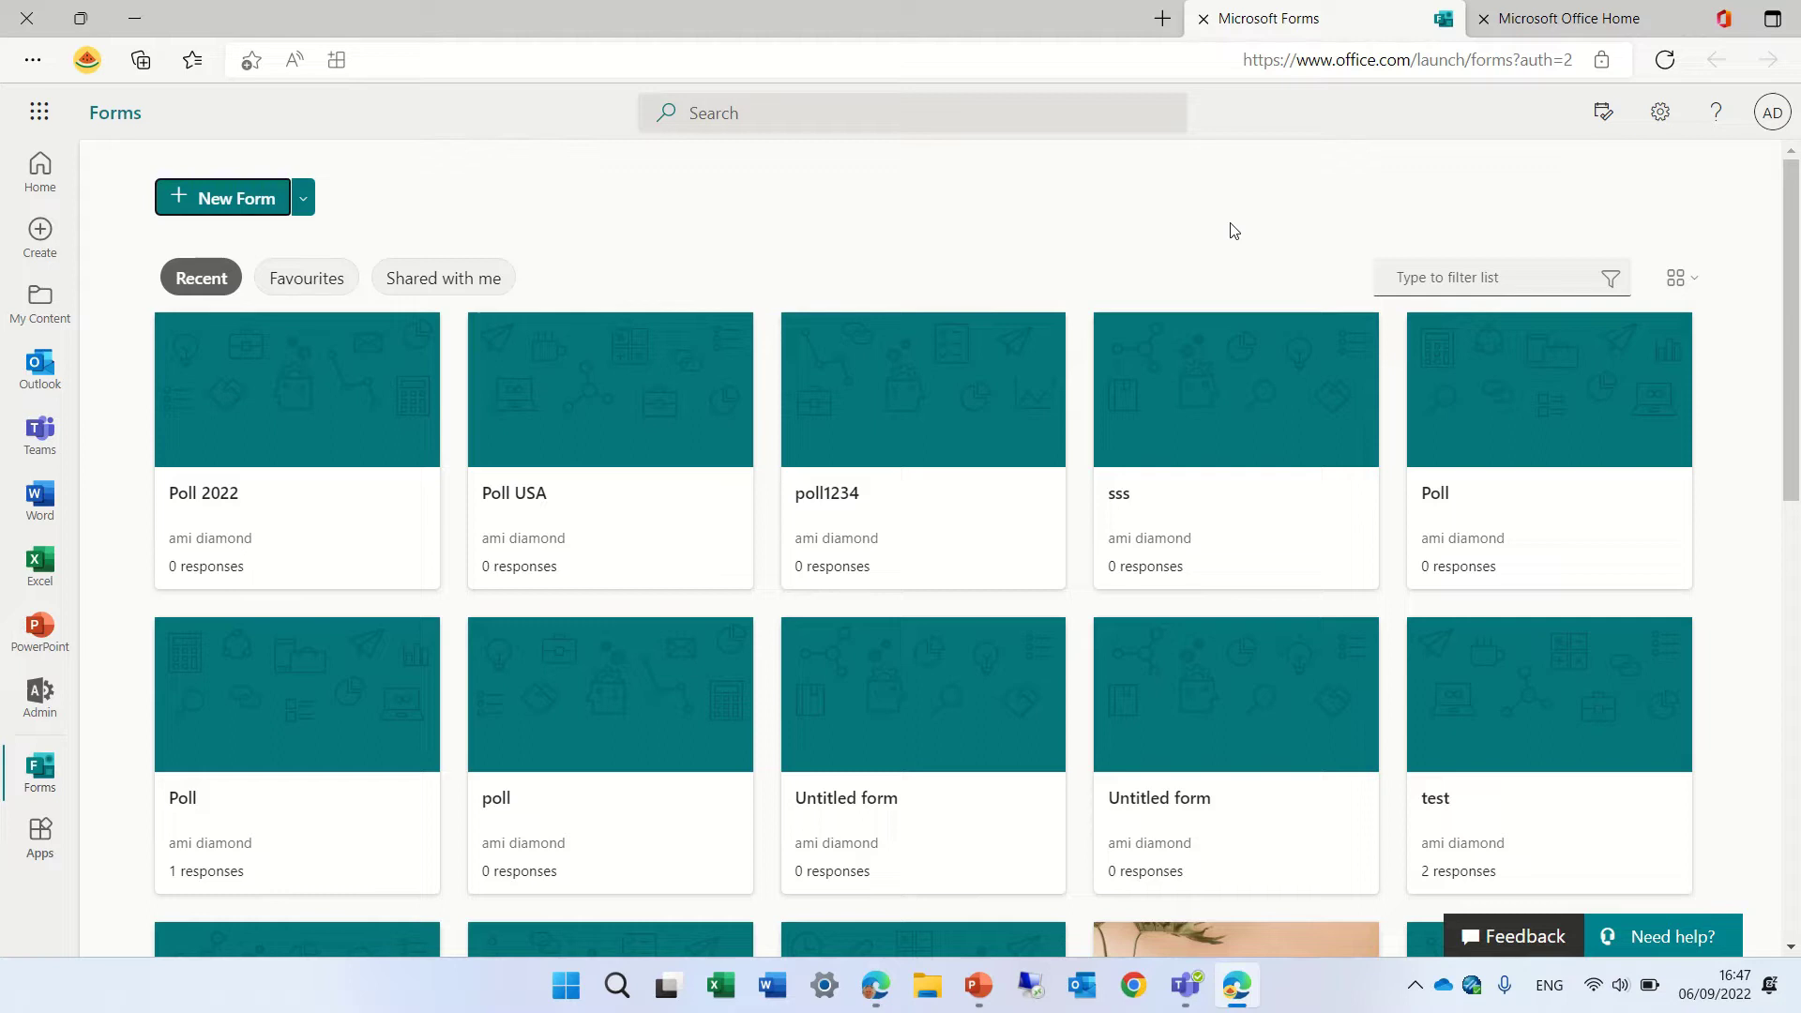
Create a new blank form titled 'Poll 2021'
left_click(246, 215)
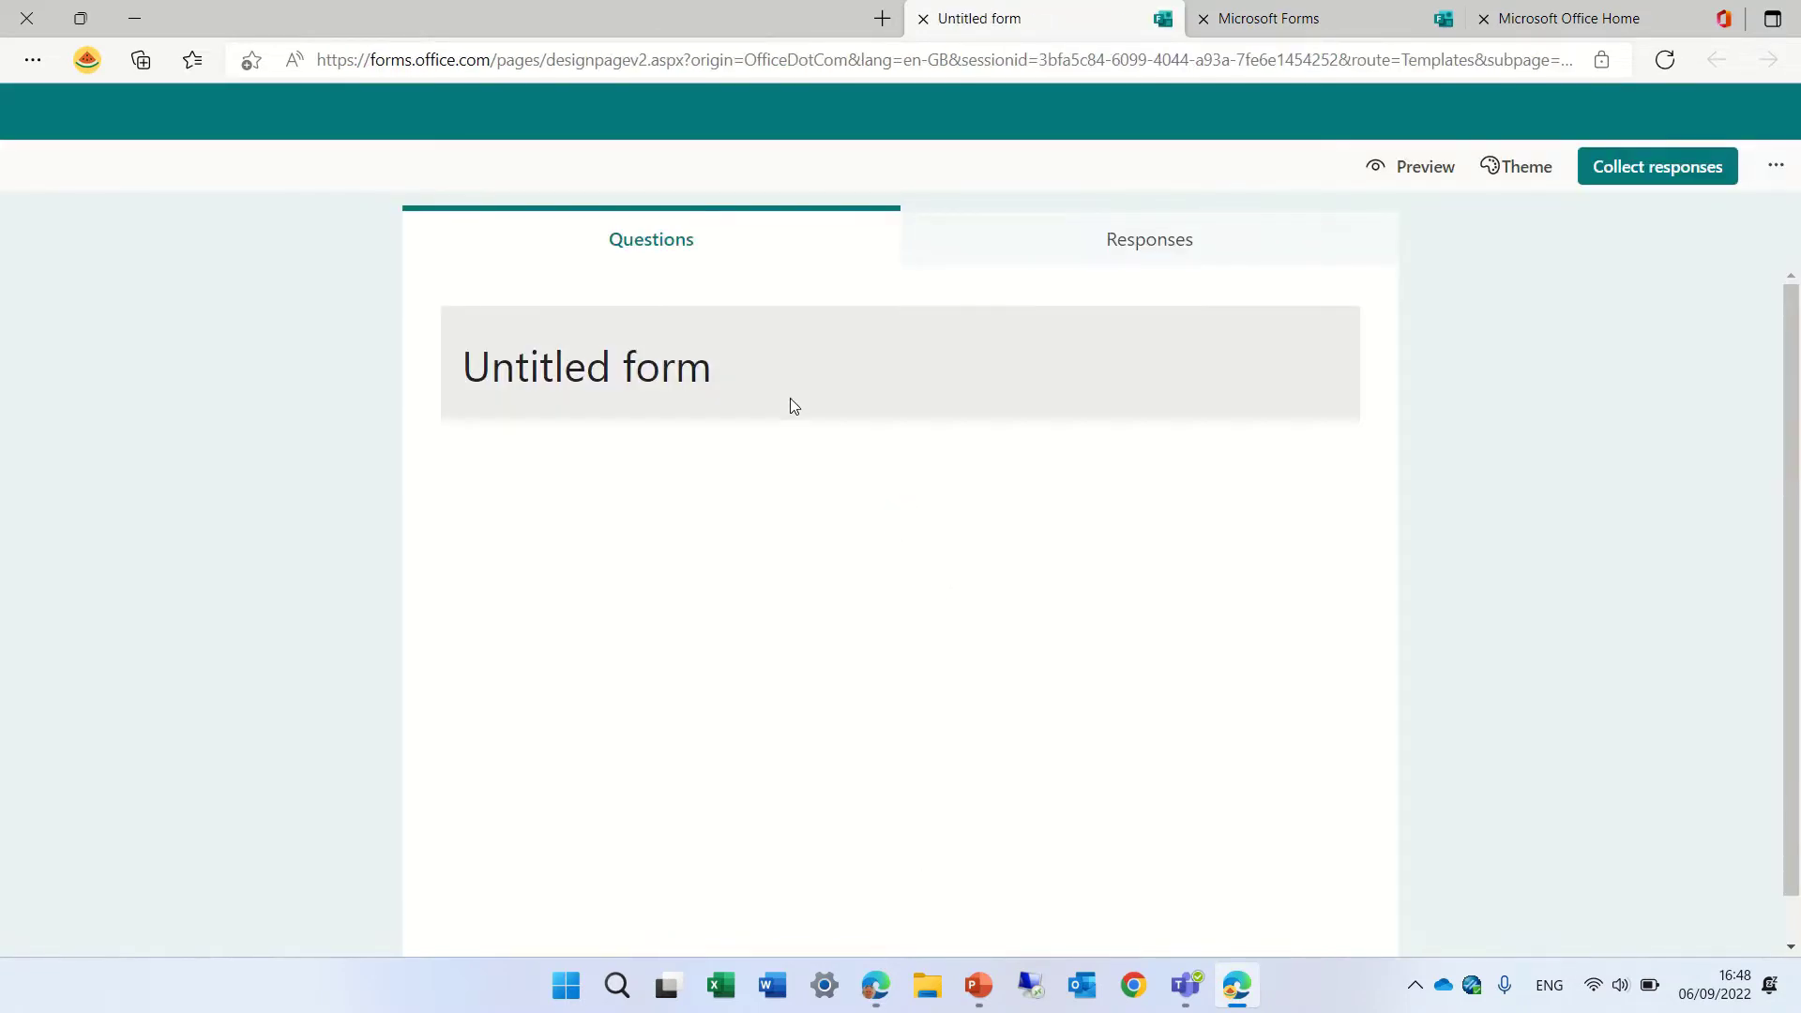
left_click(648, 369)
type("Pol")
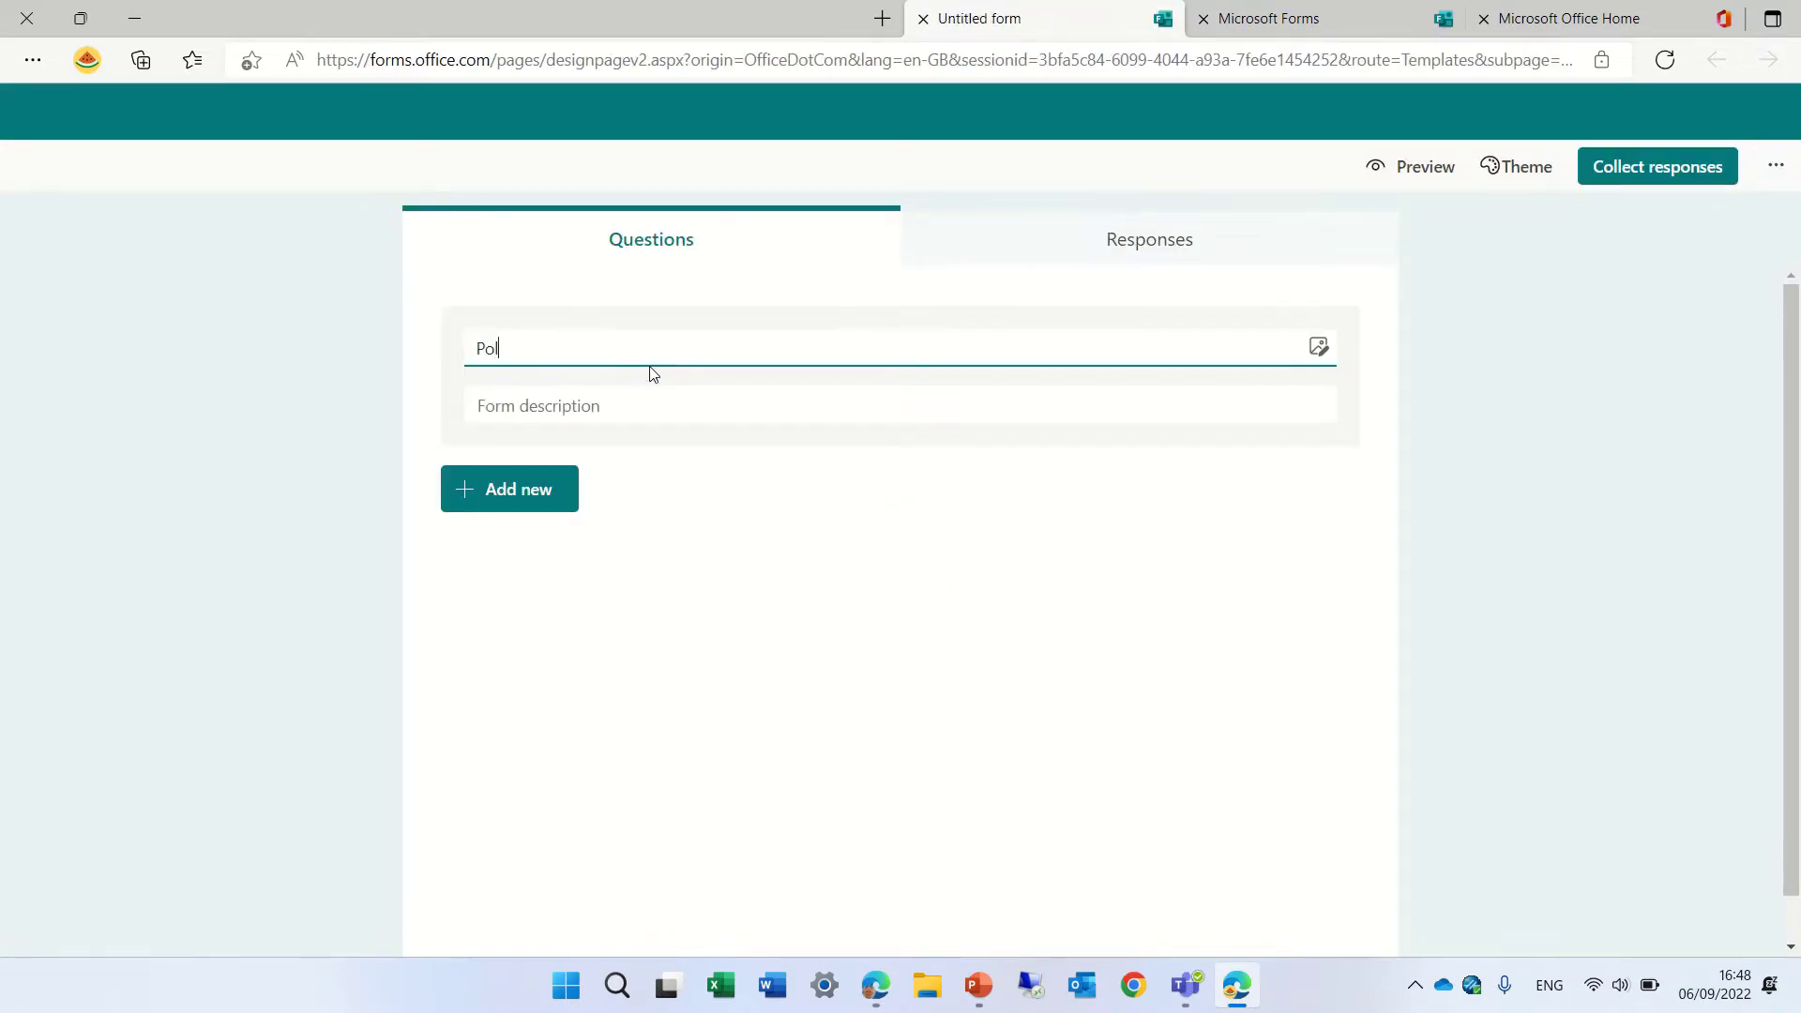
type("l 20")
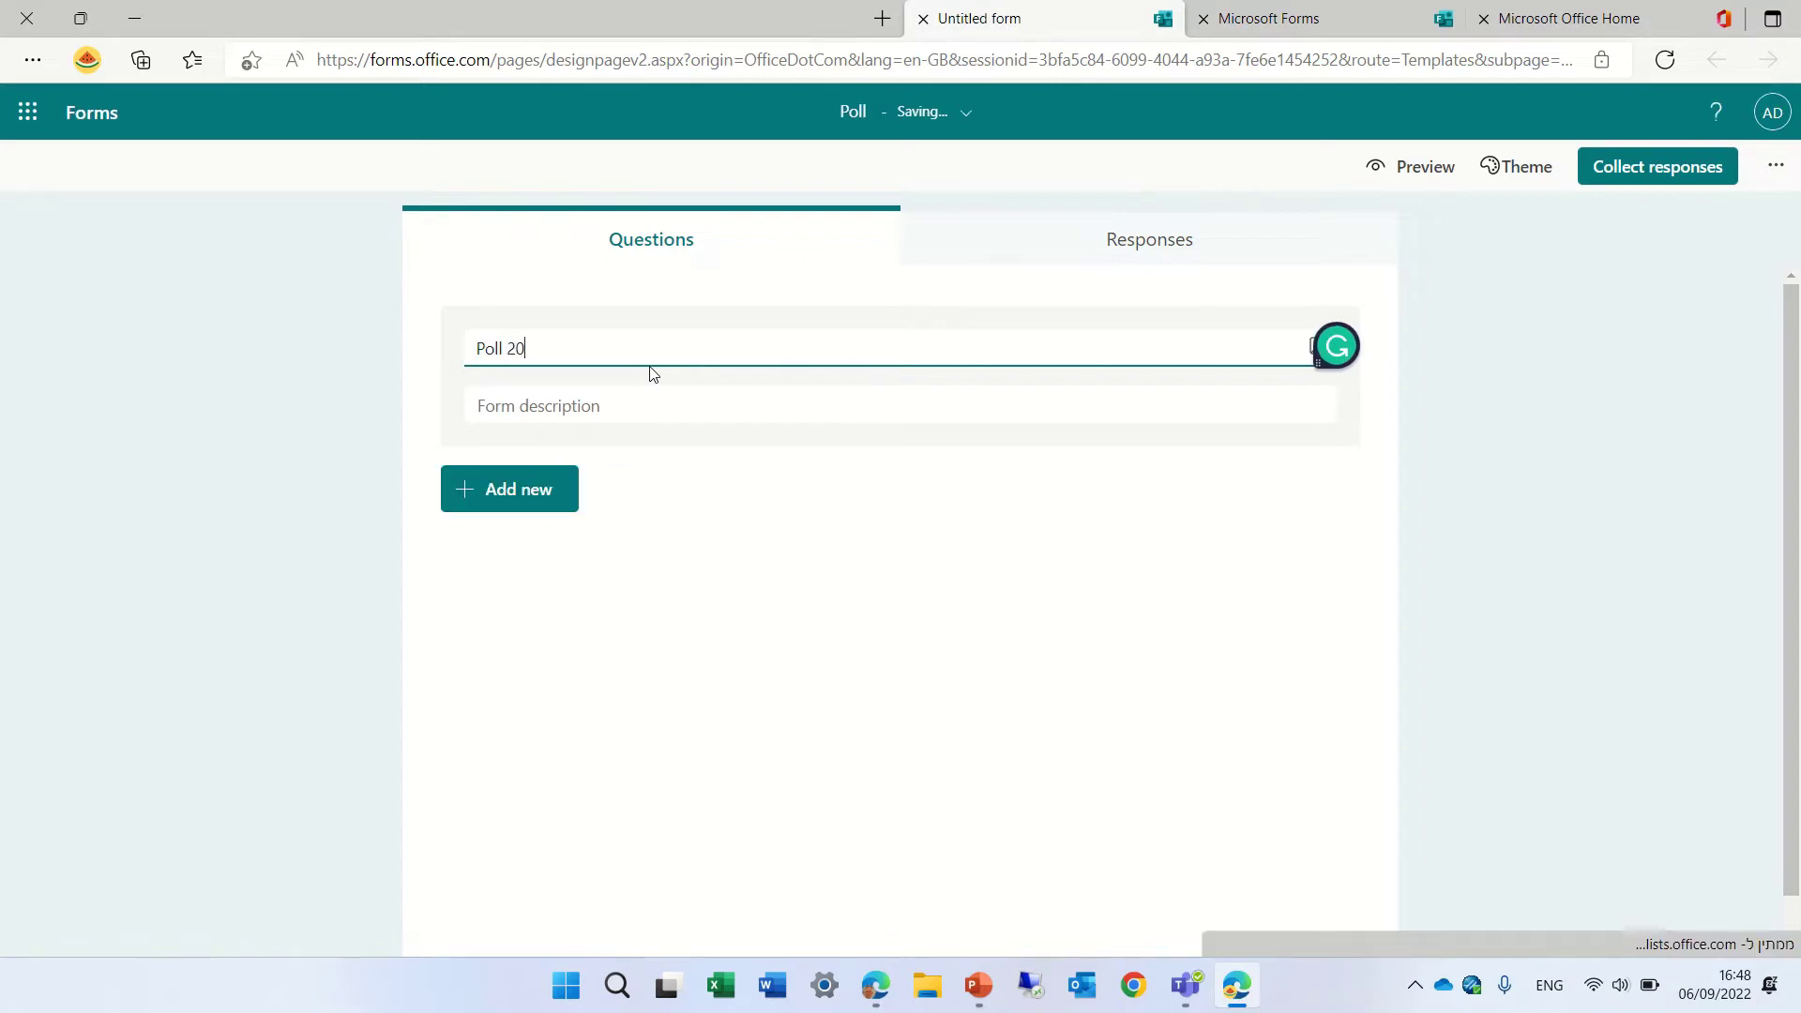
type("21")
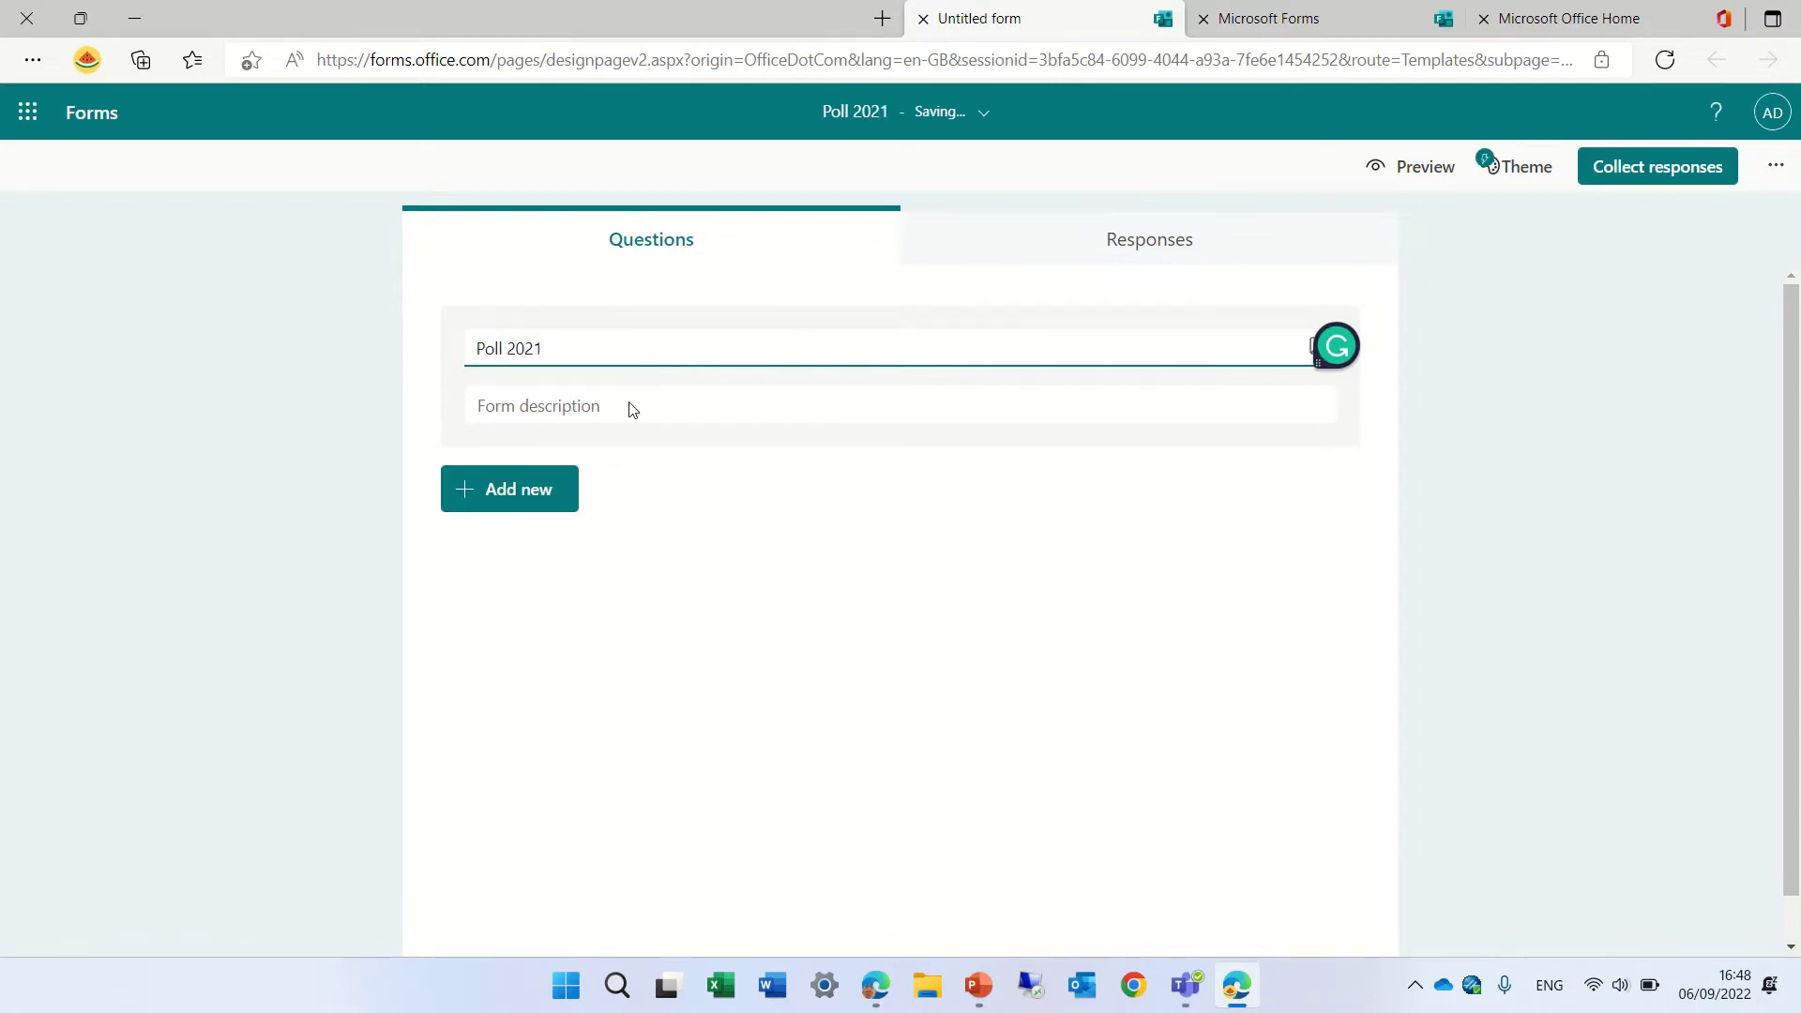
Add a choice question holding Option 1 and Option 2
left_click(522, 491)
left_click(575, 497)
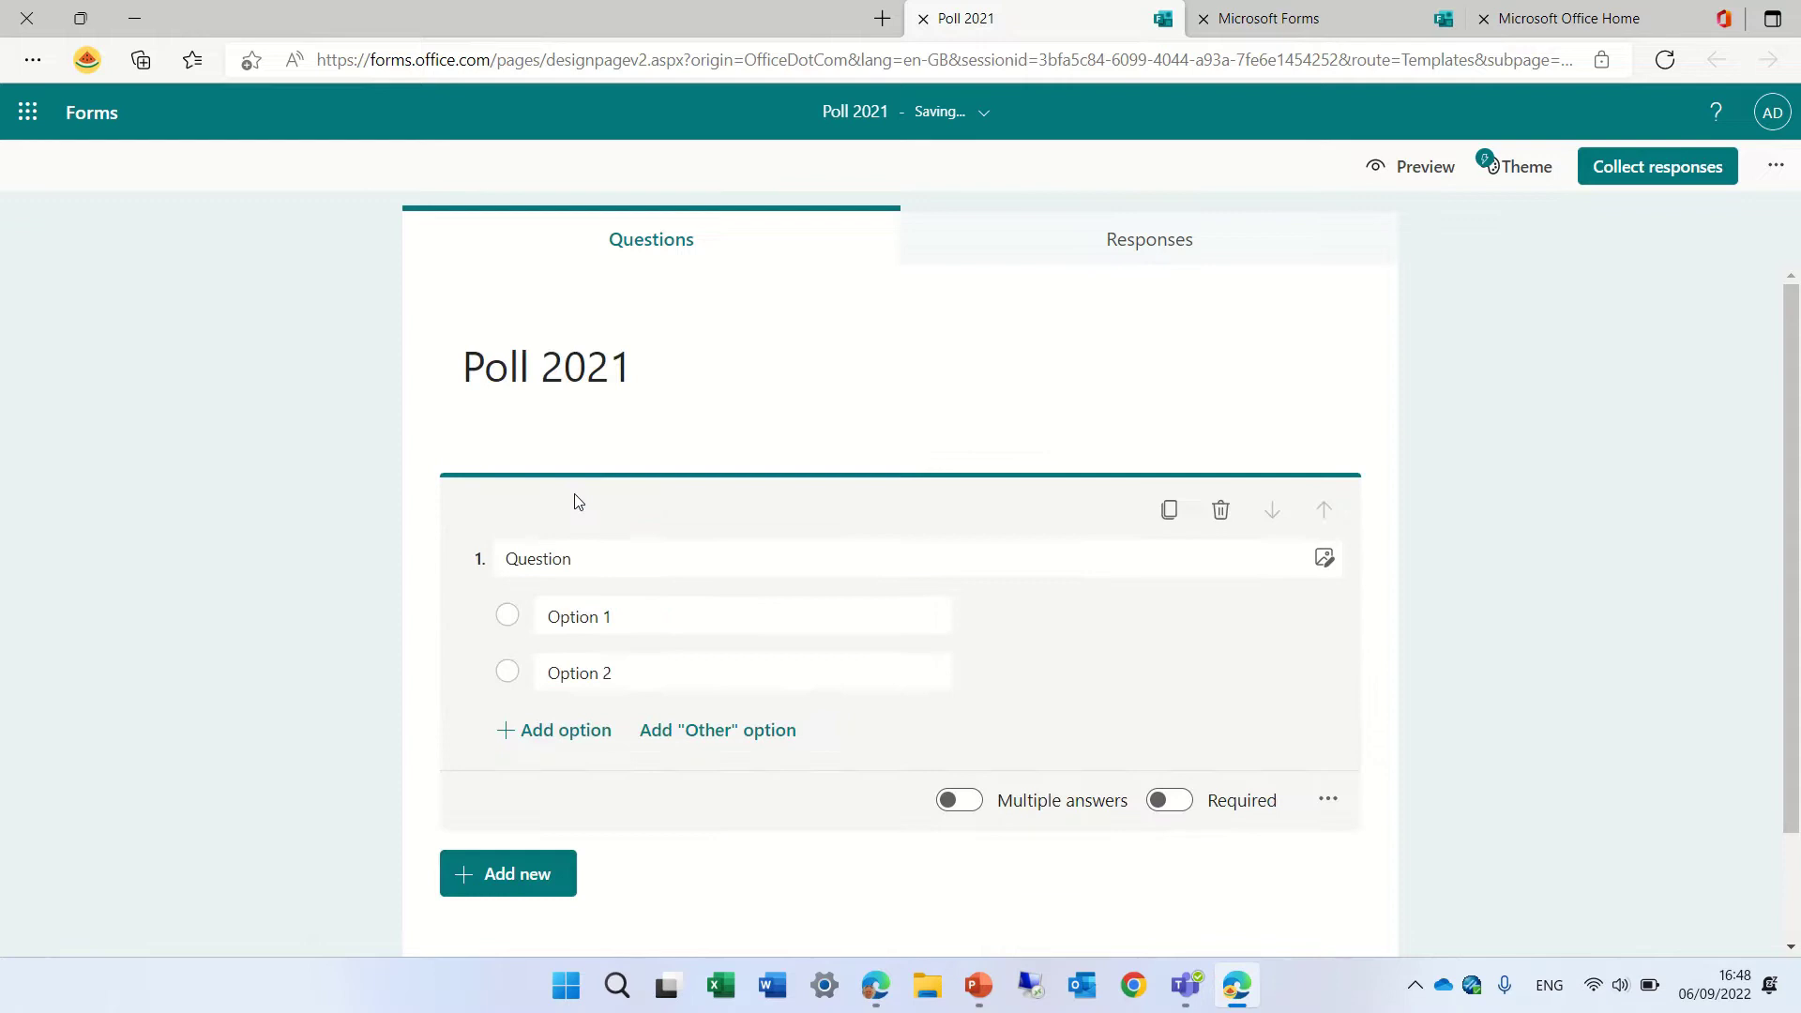
left_click(883, 906)
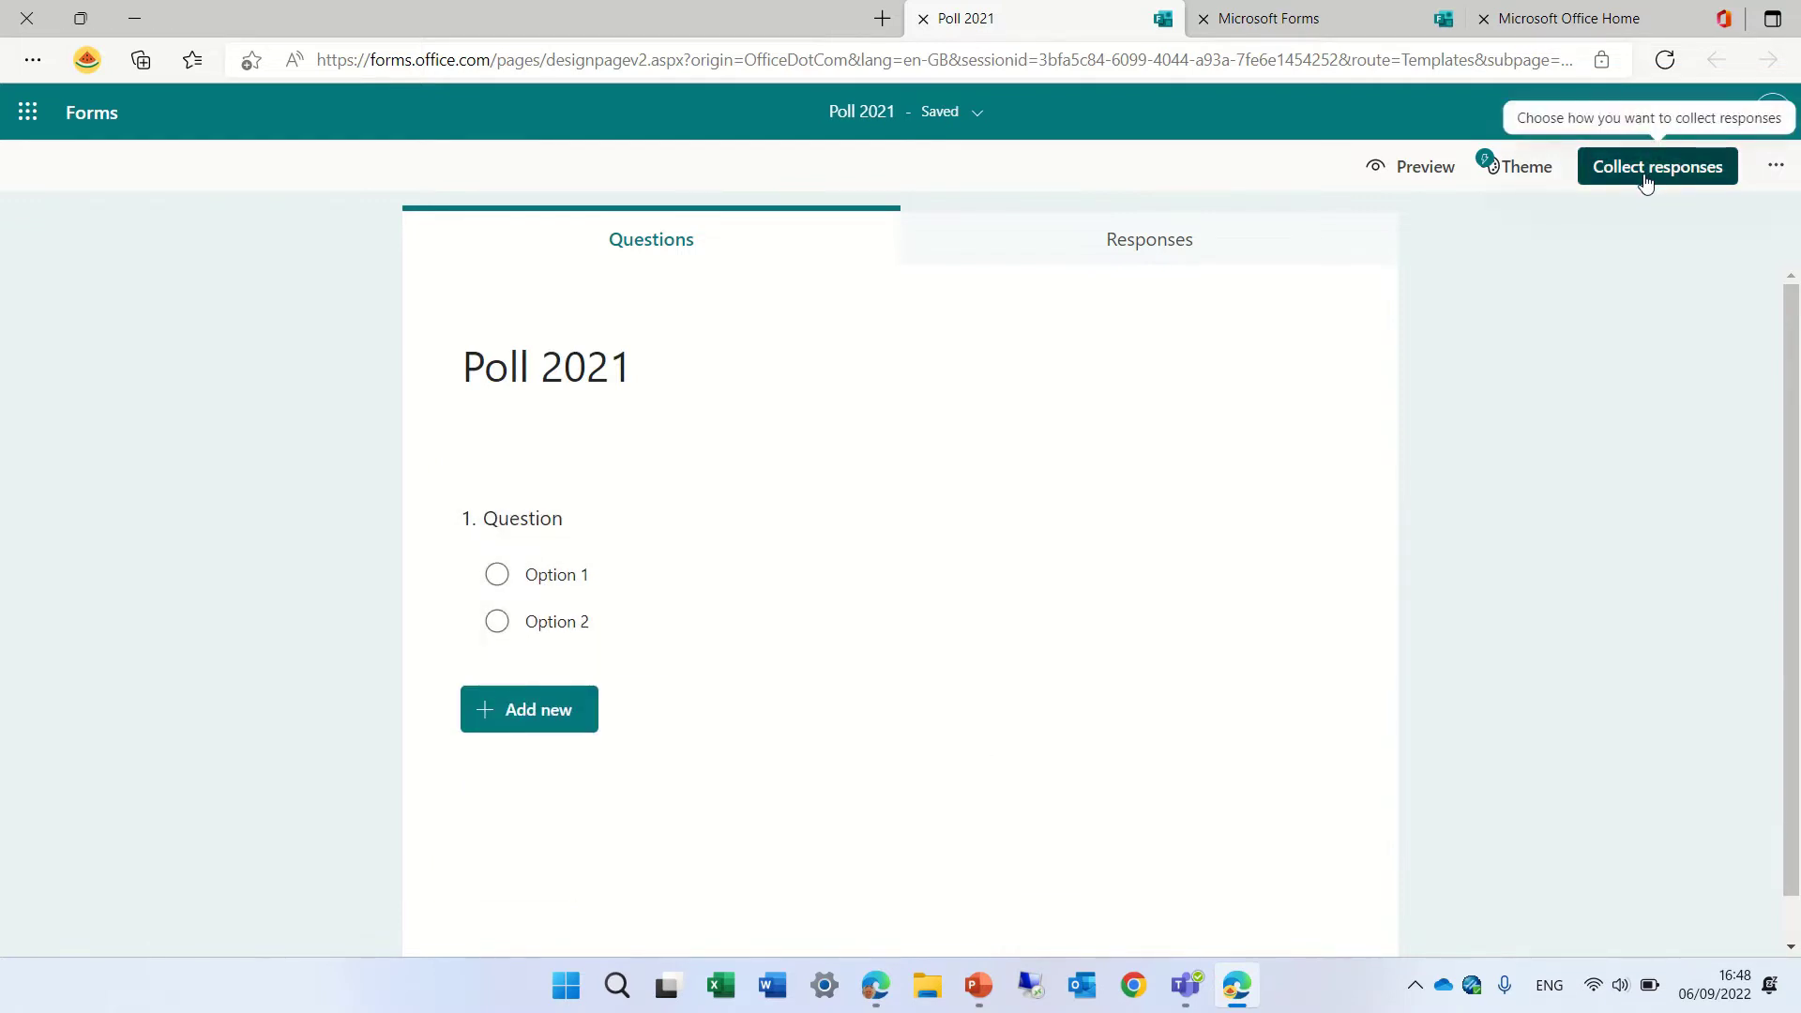
Enable the Outlook invitation with 'dsdsds' appended to its message, leaving Teams unchecked
left_click(1646, 181)
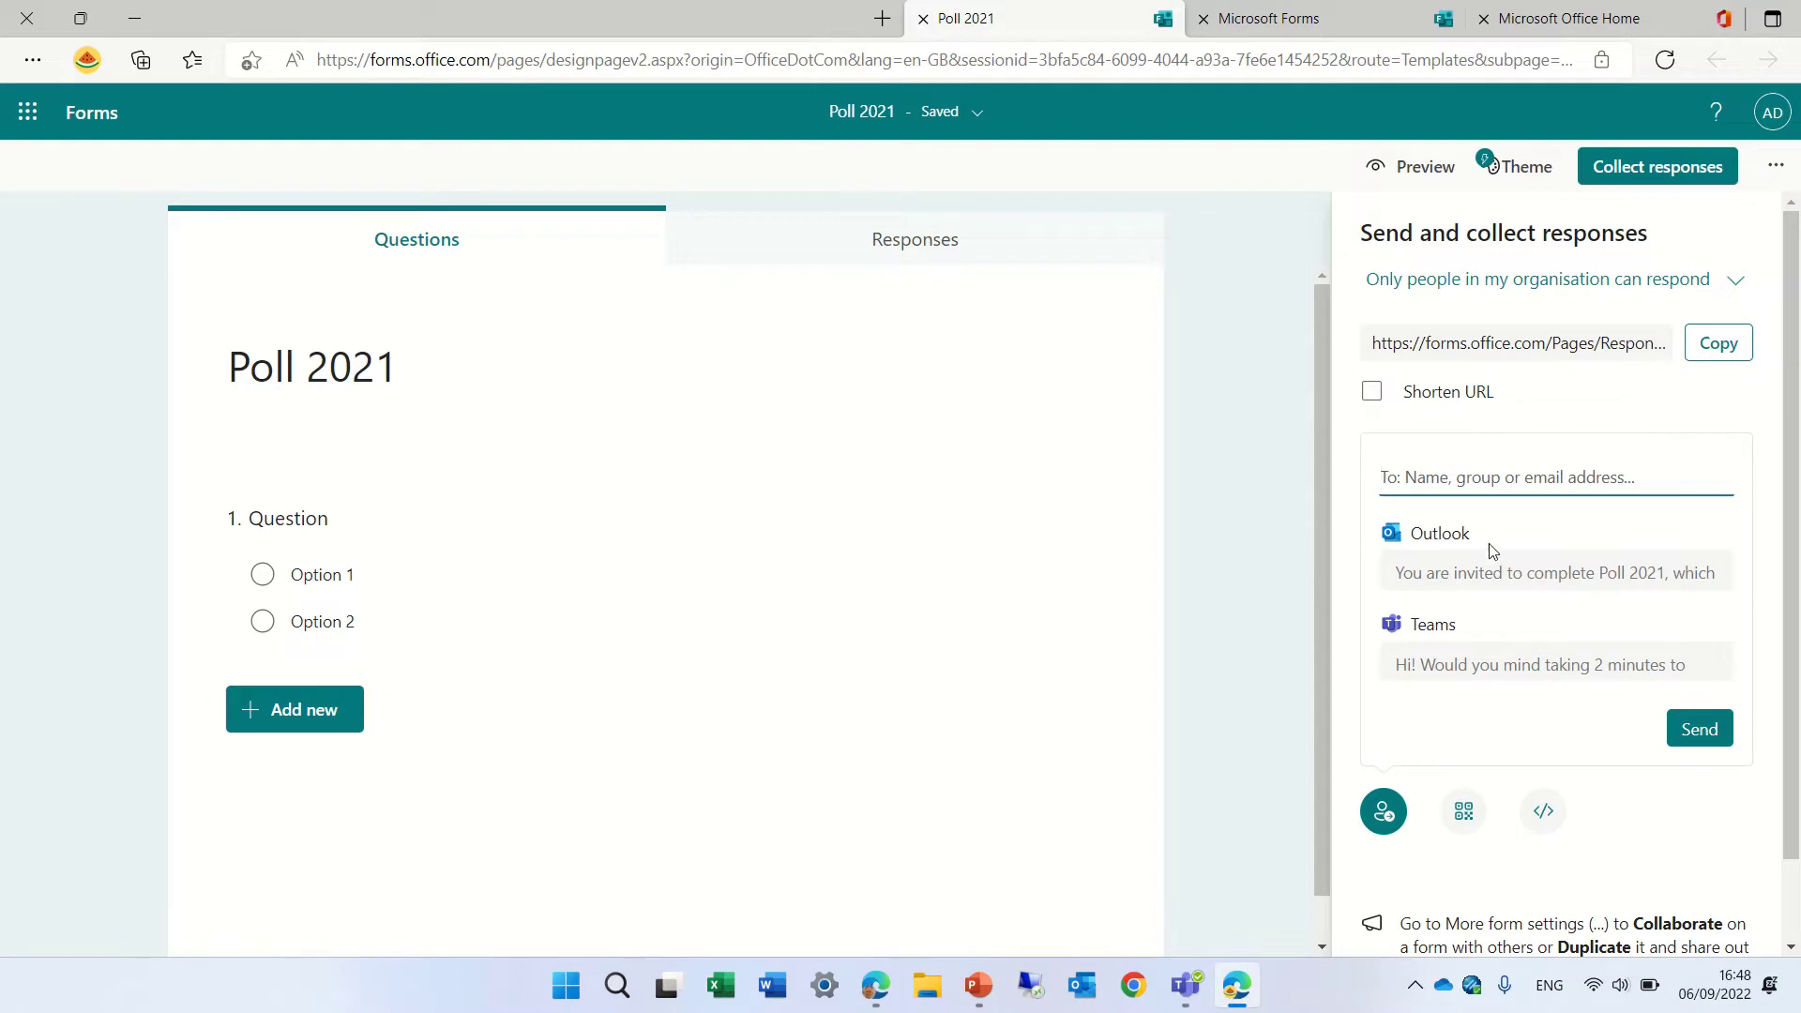
left_click(1577, 578)
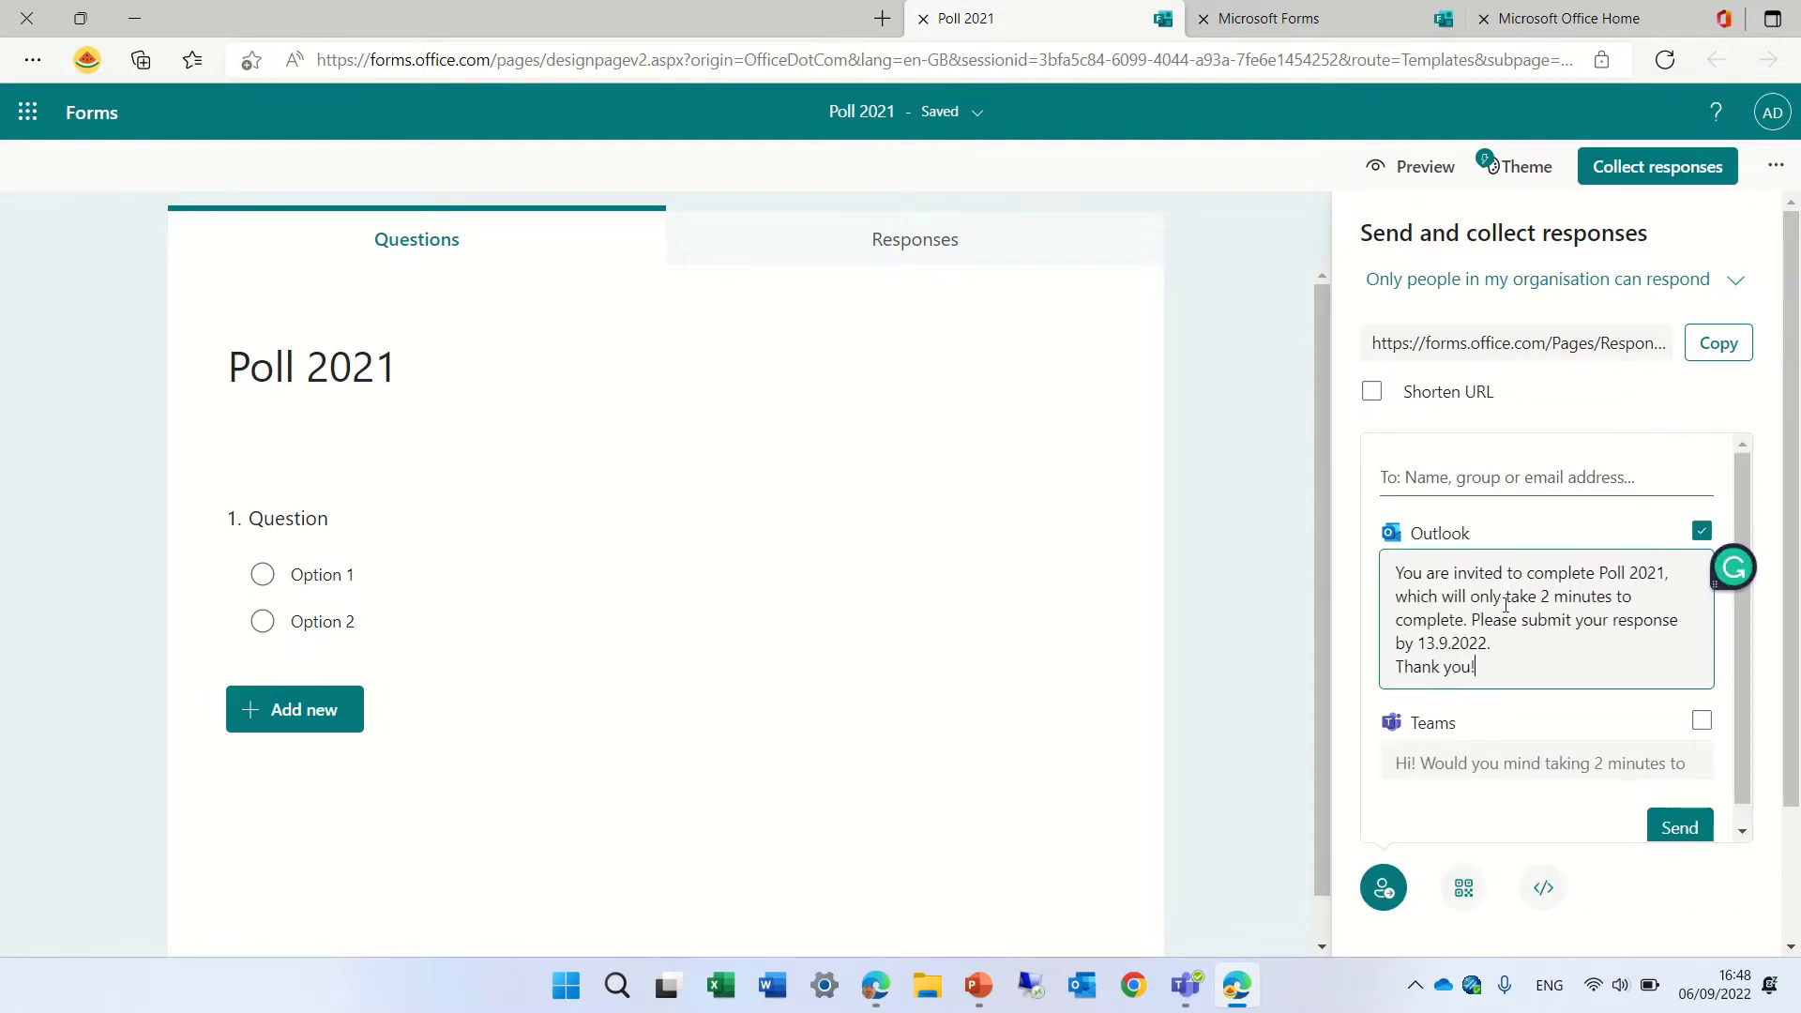
left_click(1534, 667)
type("dsdsds")
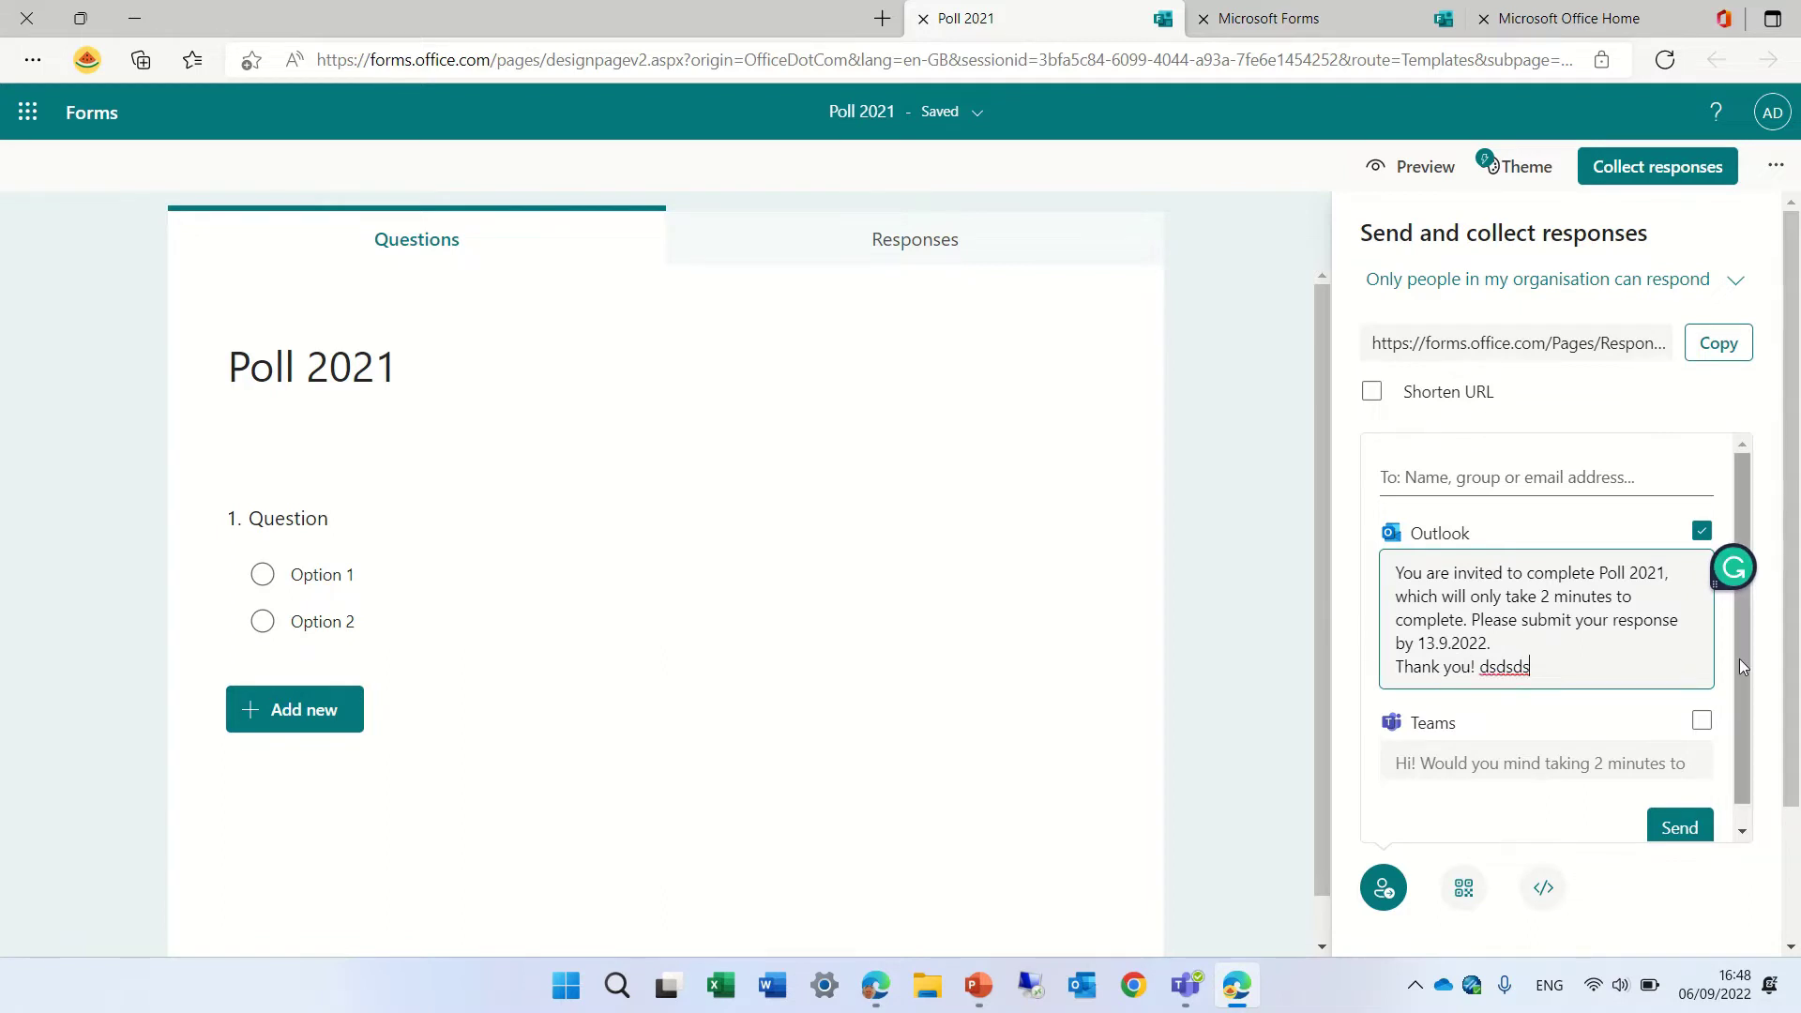
left_click_drag(1739, 659, 1739, 718)
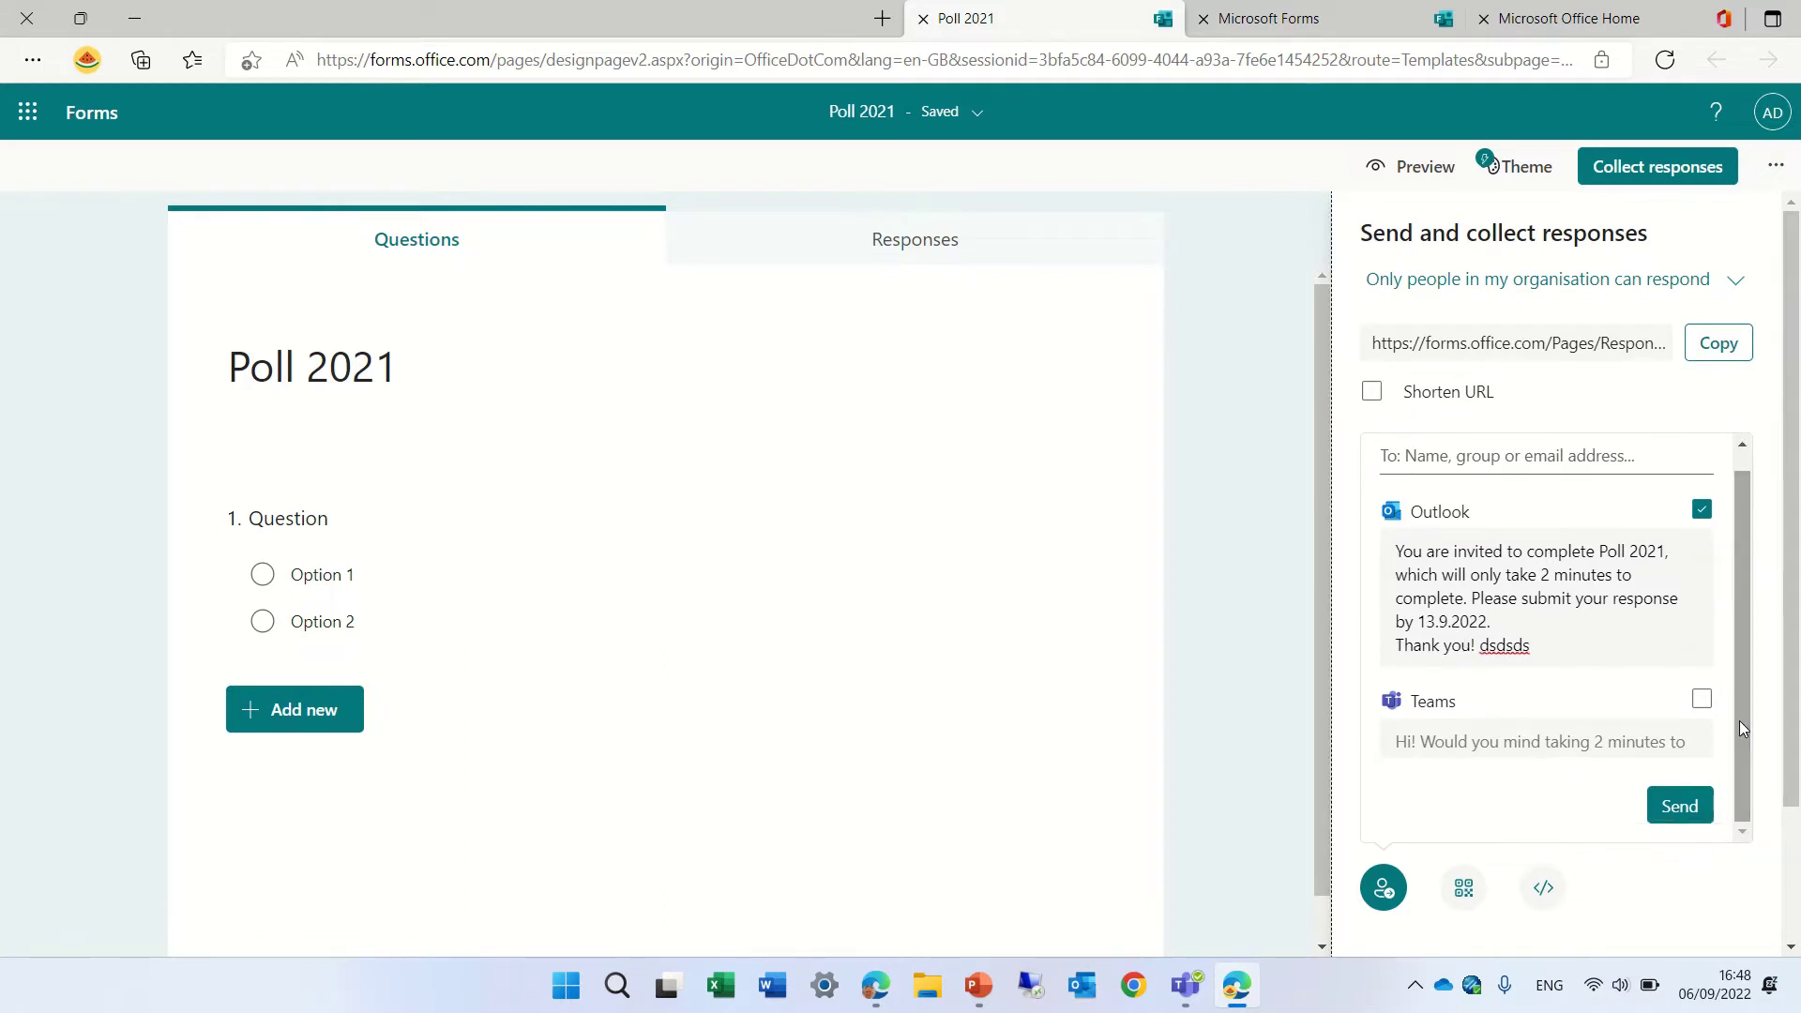
left_click(1703, 701)
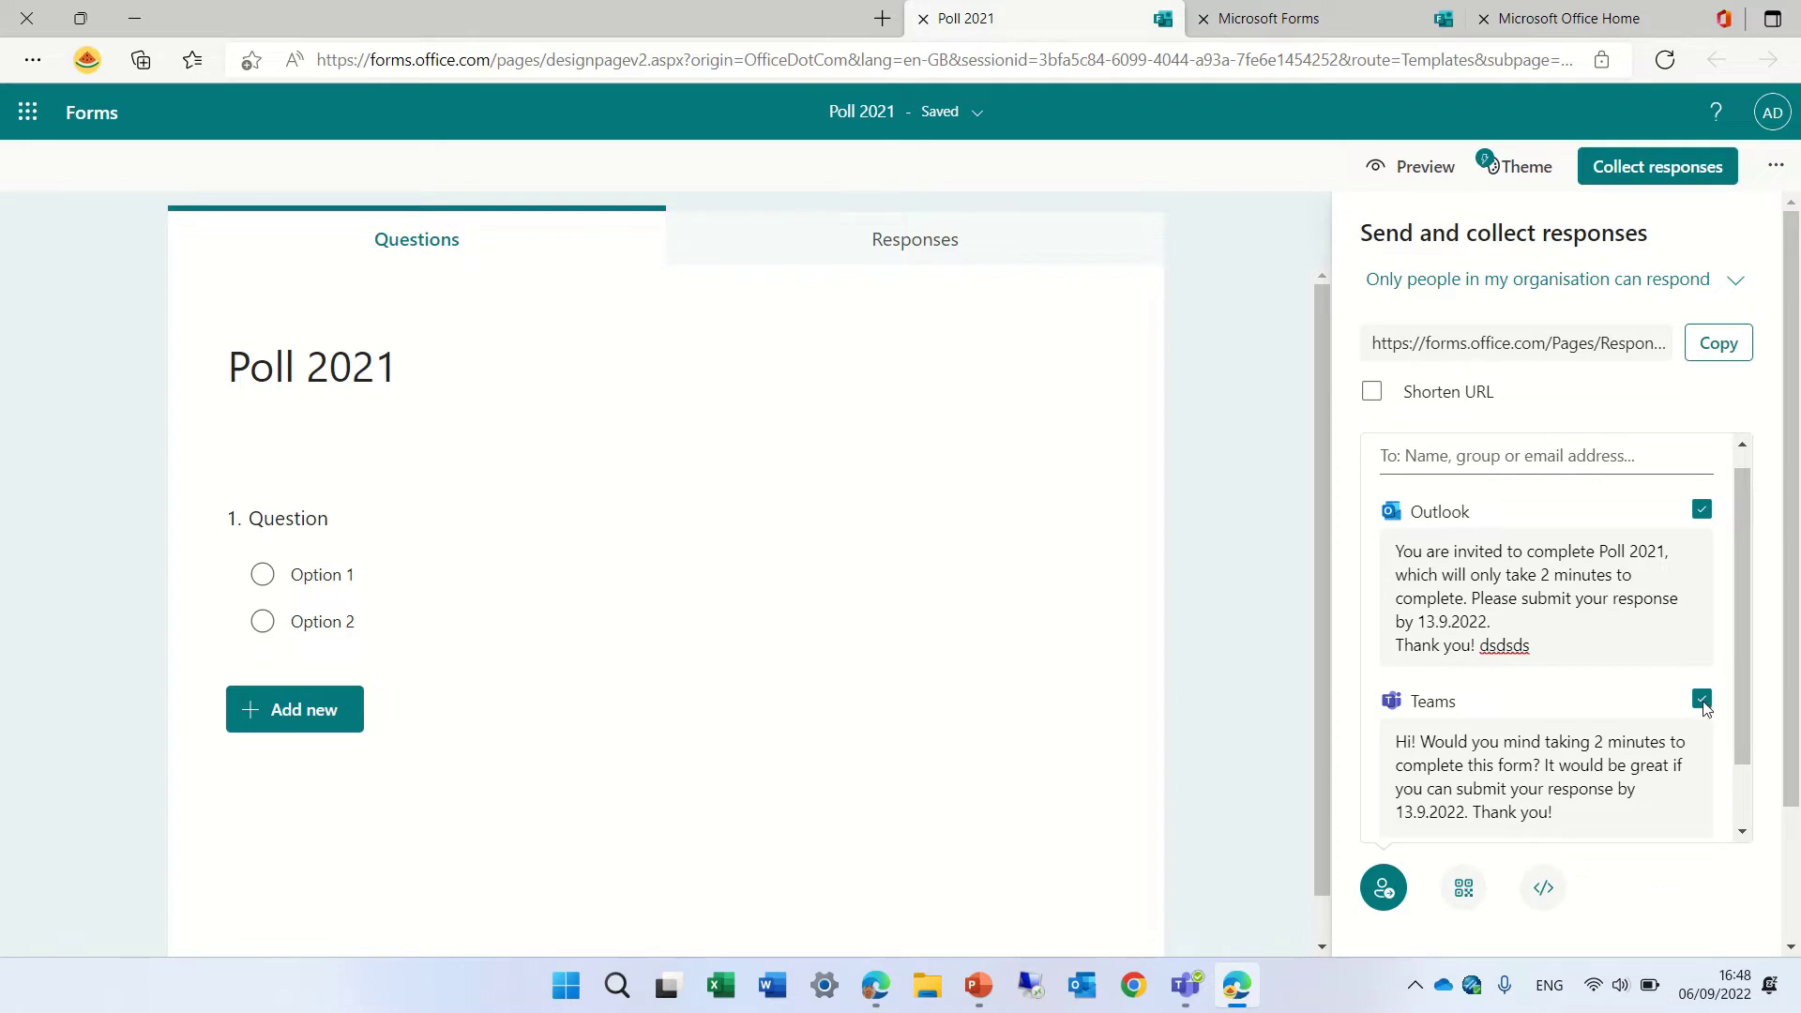
left_click(1702, 702)
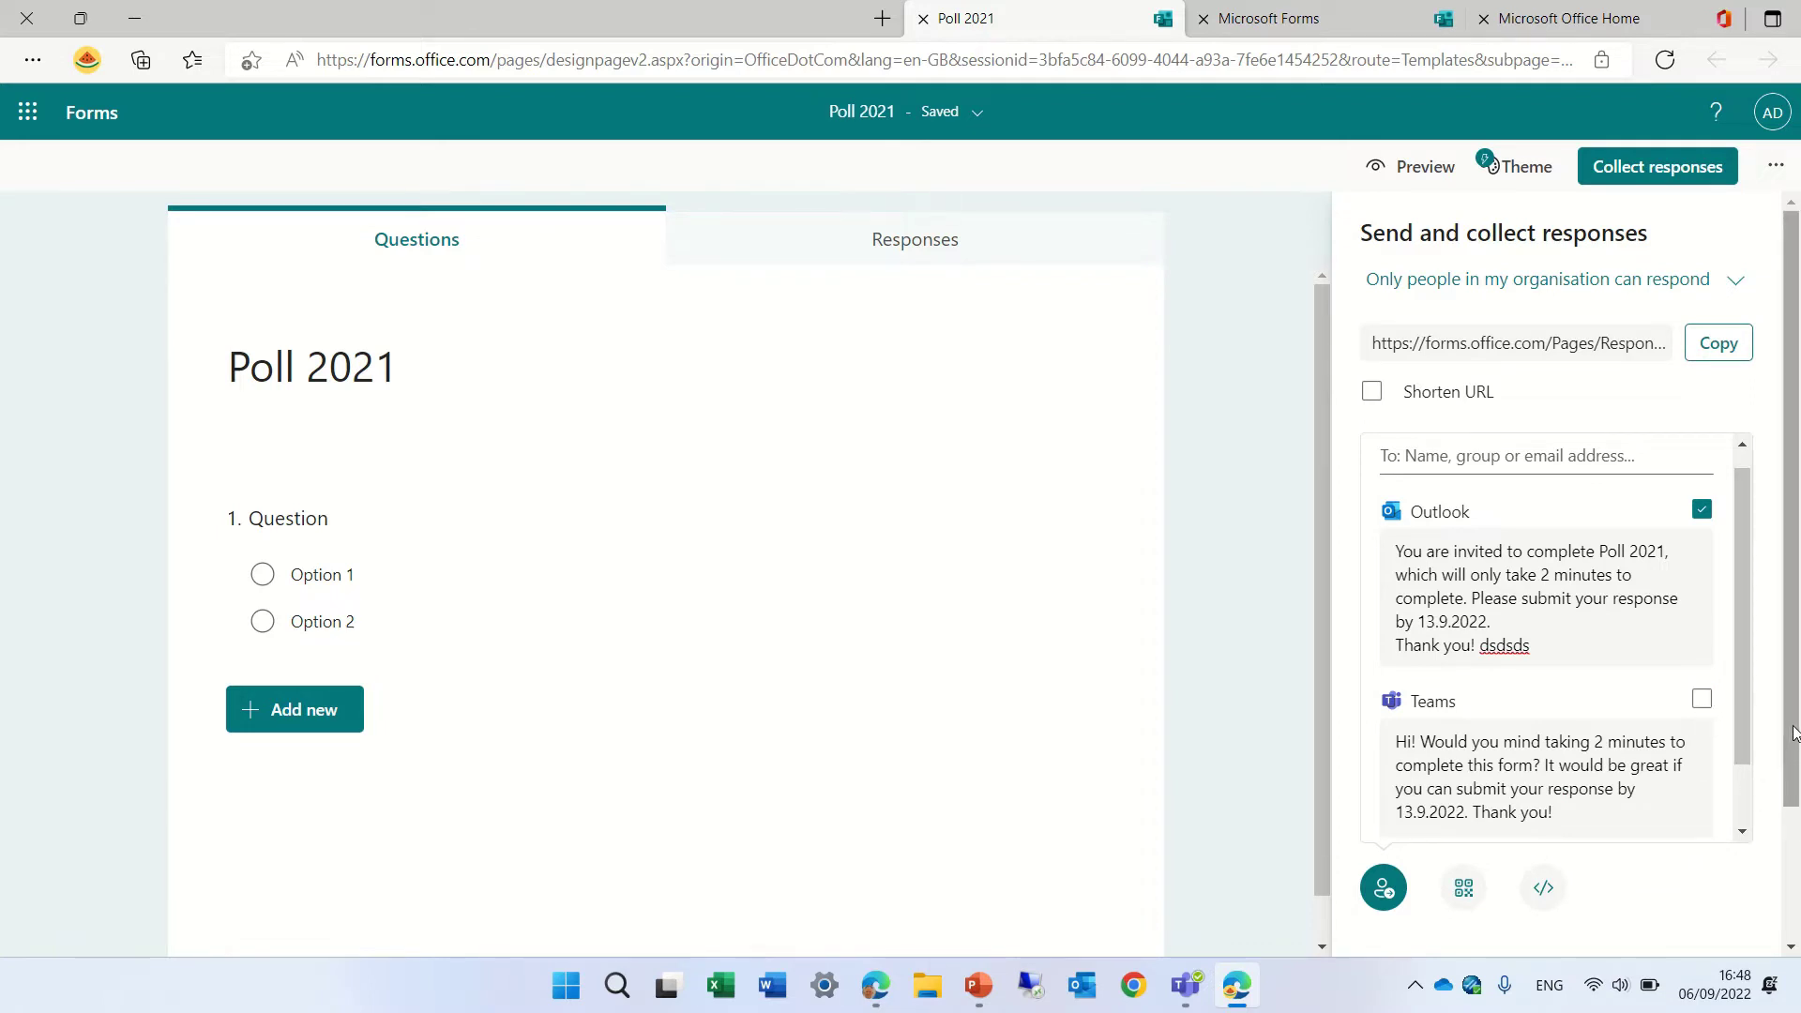
Add the suggested colleague as the invitation's recipient
left_click(1469, 465)
type("alex")
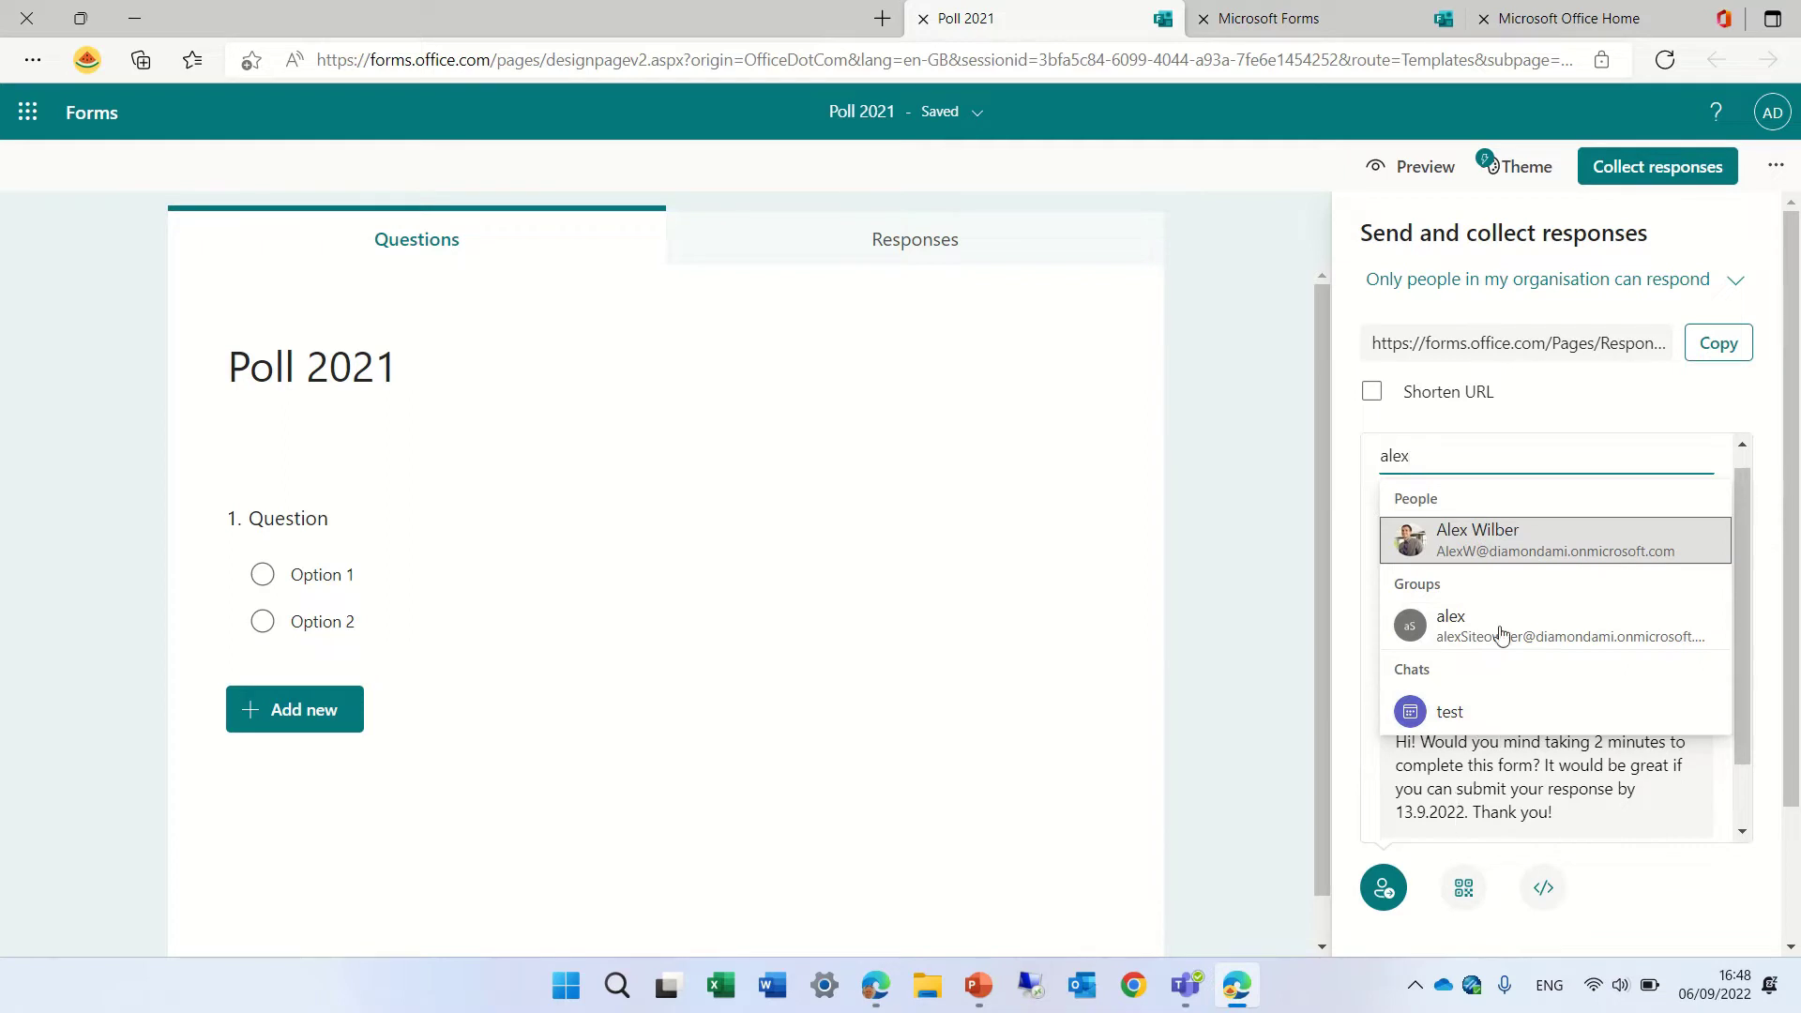
left_click(1557, 545)
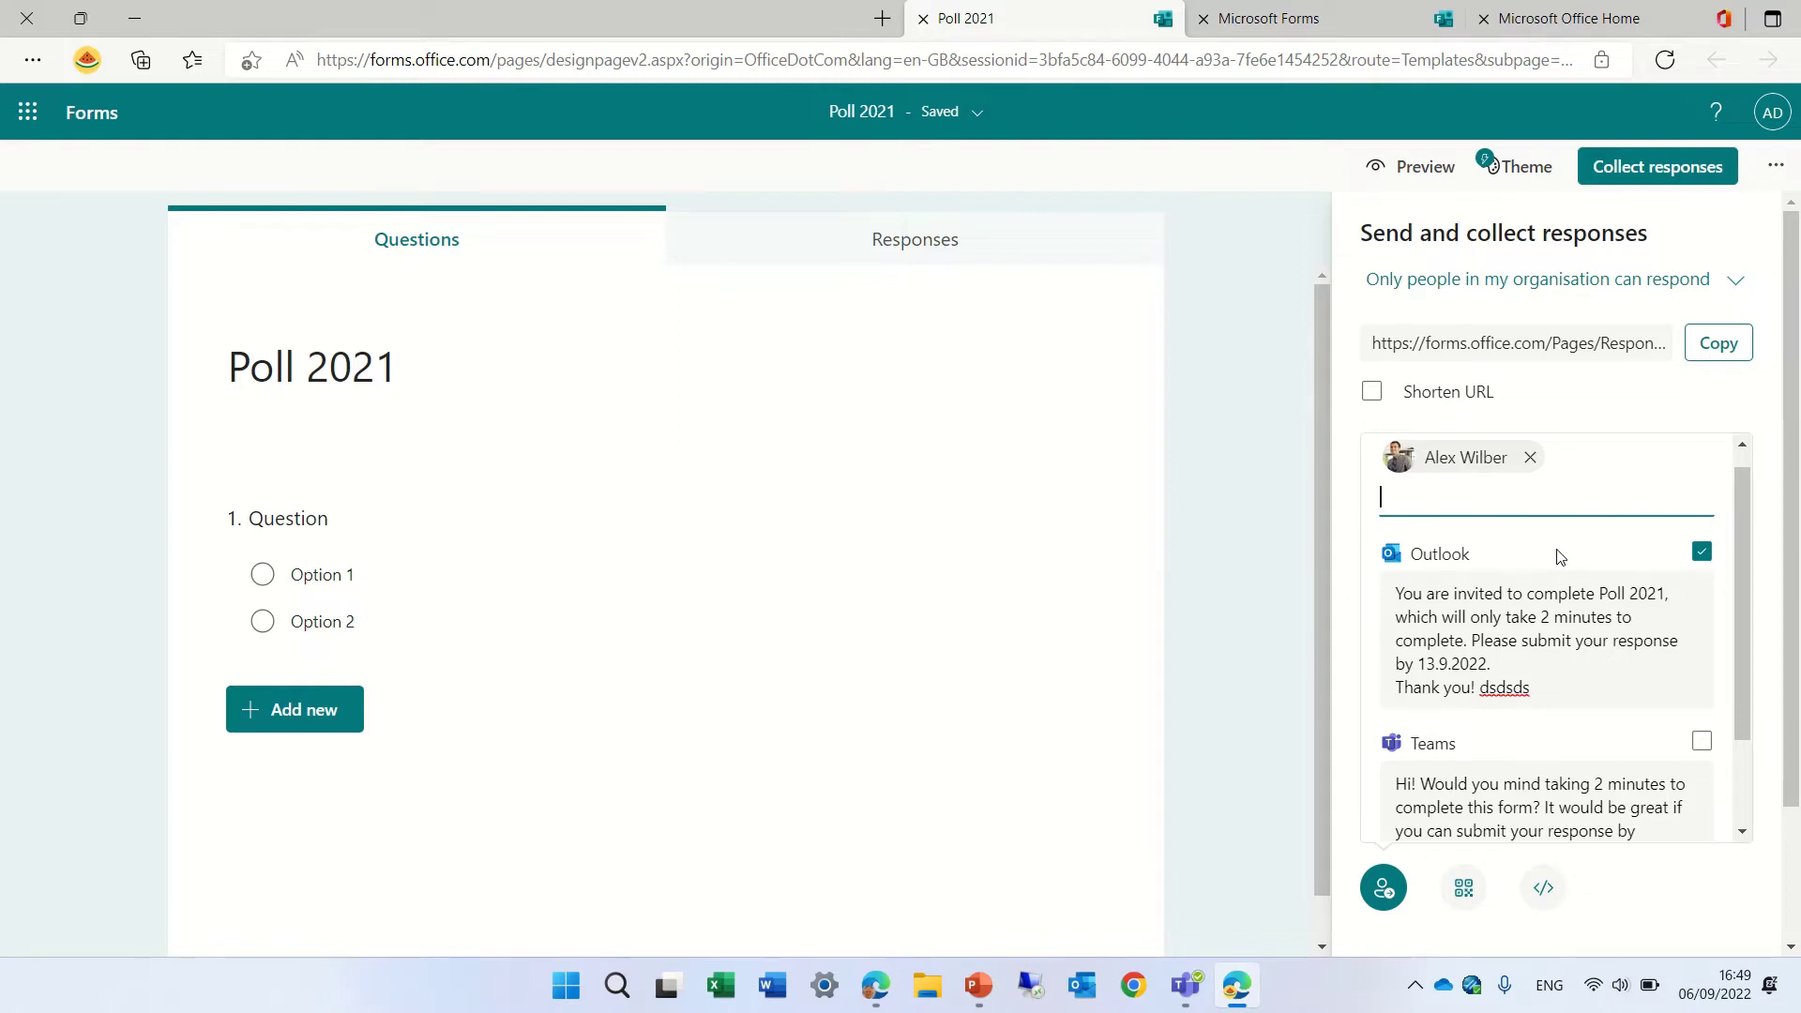
Include the Teams message too and send the invitation until 'Message sent!' appears
left_click(1743, 602)
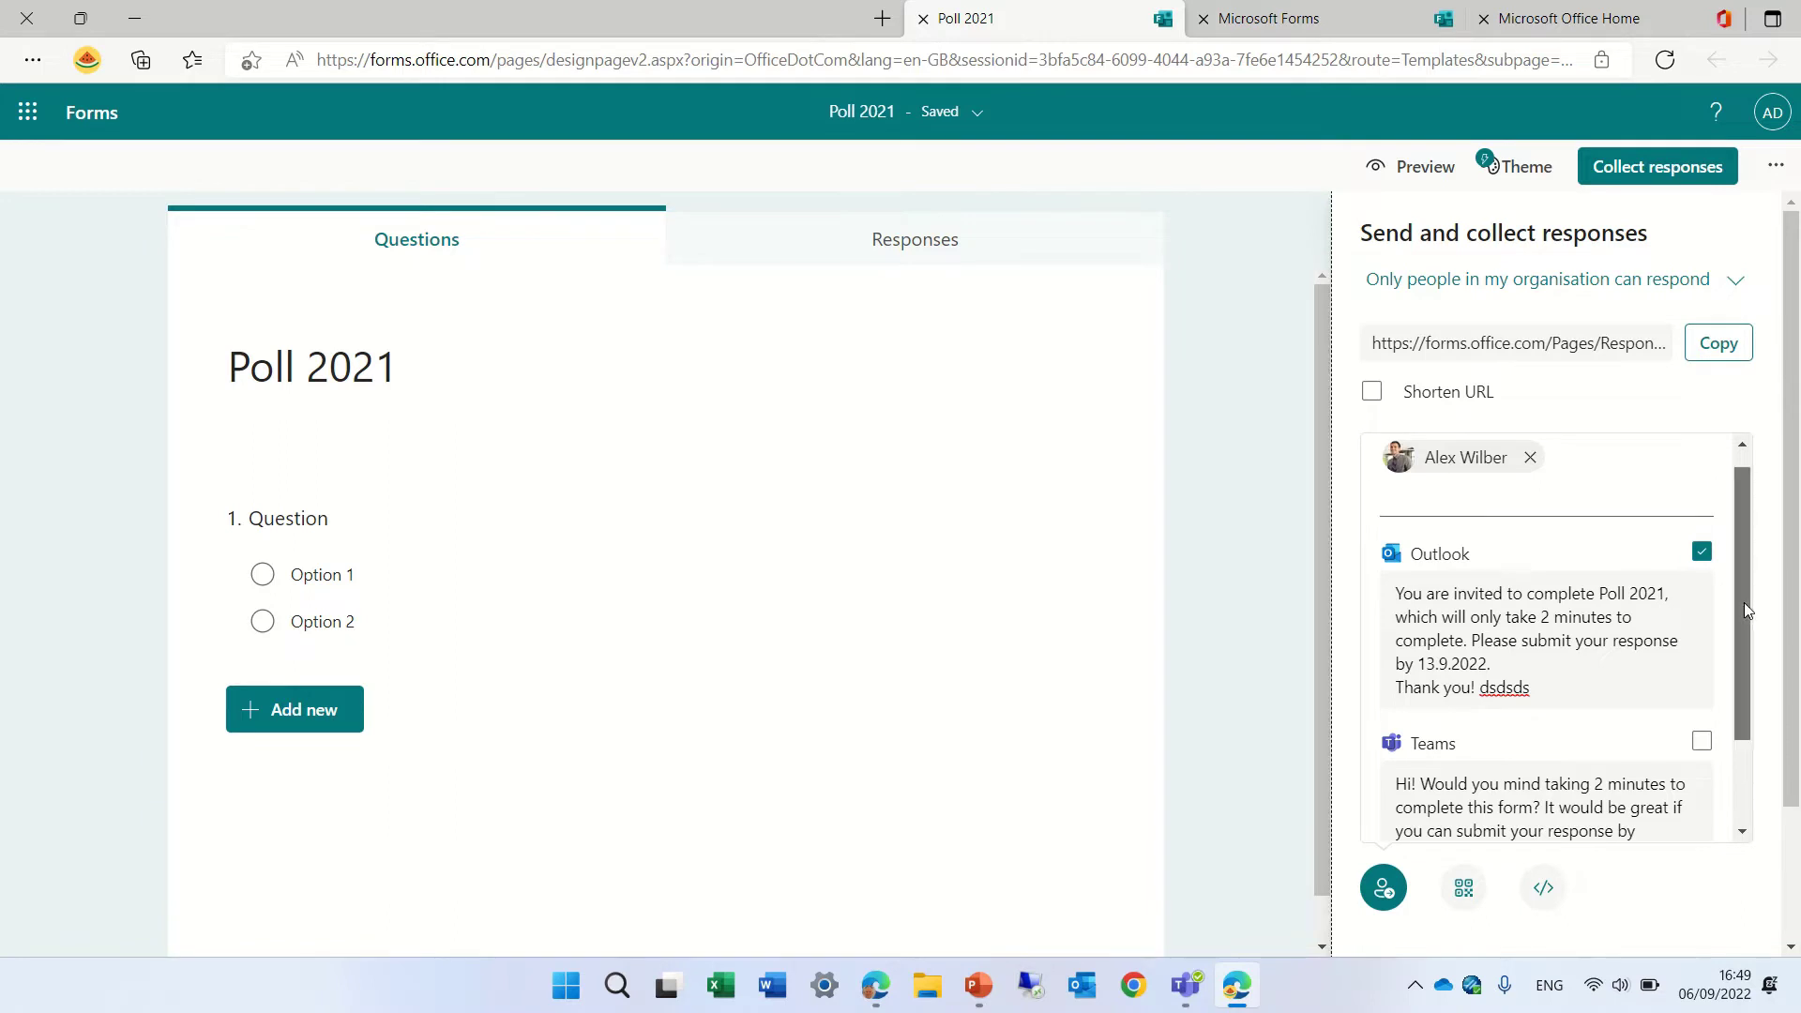
scroll(1735, 598, "down", 1)
scroll(1736, 594, "up", 1)
scroll(1735, 594, "down", 2)
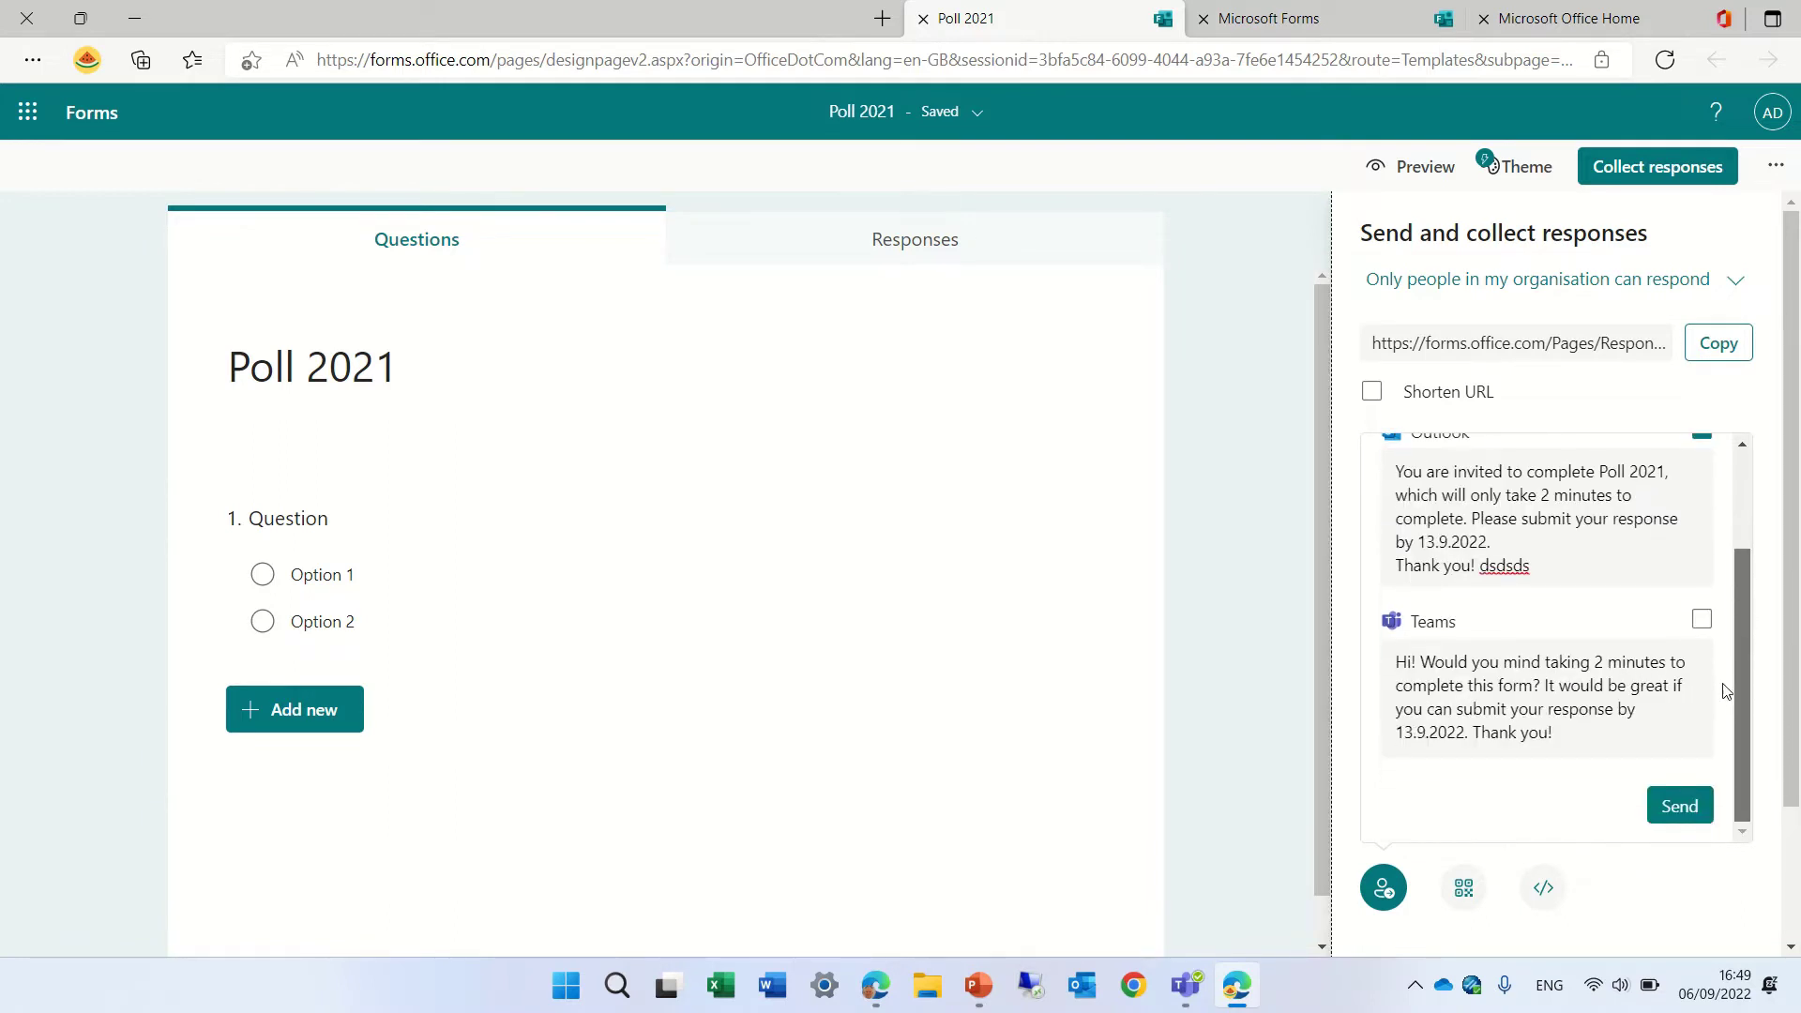
scroll(1730, 649, "up", 1)
left_click(1700, 674)
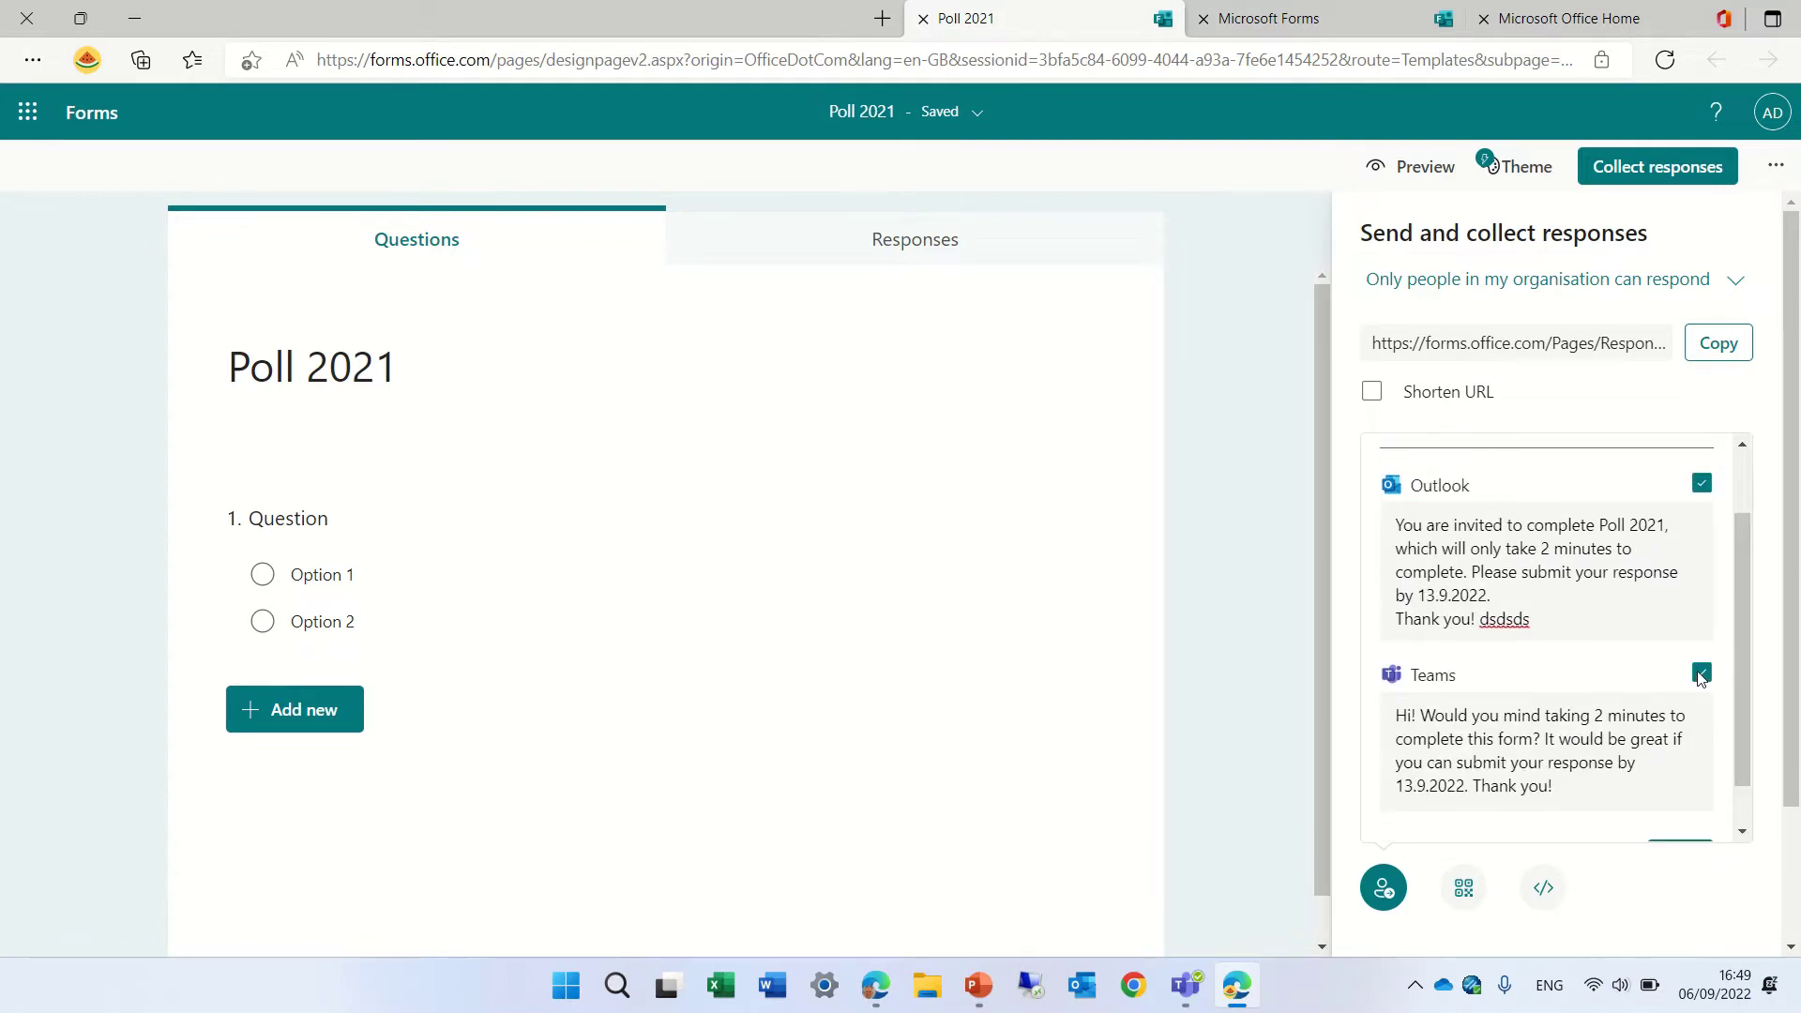
left_click(1738, 593)
scroll(1737, 593, "down", 1)
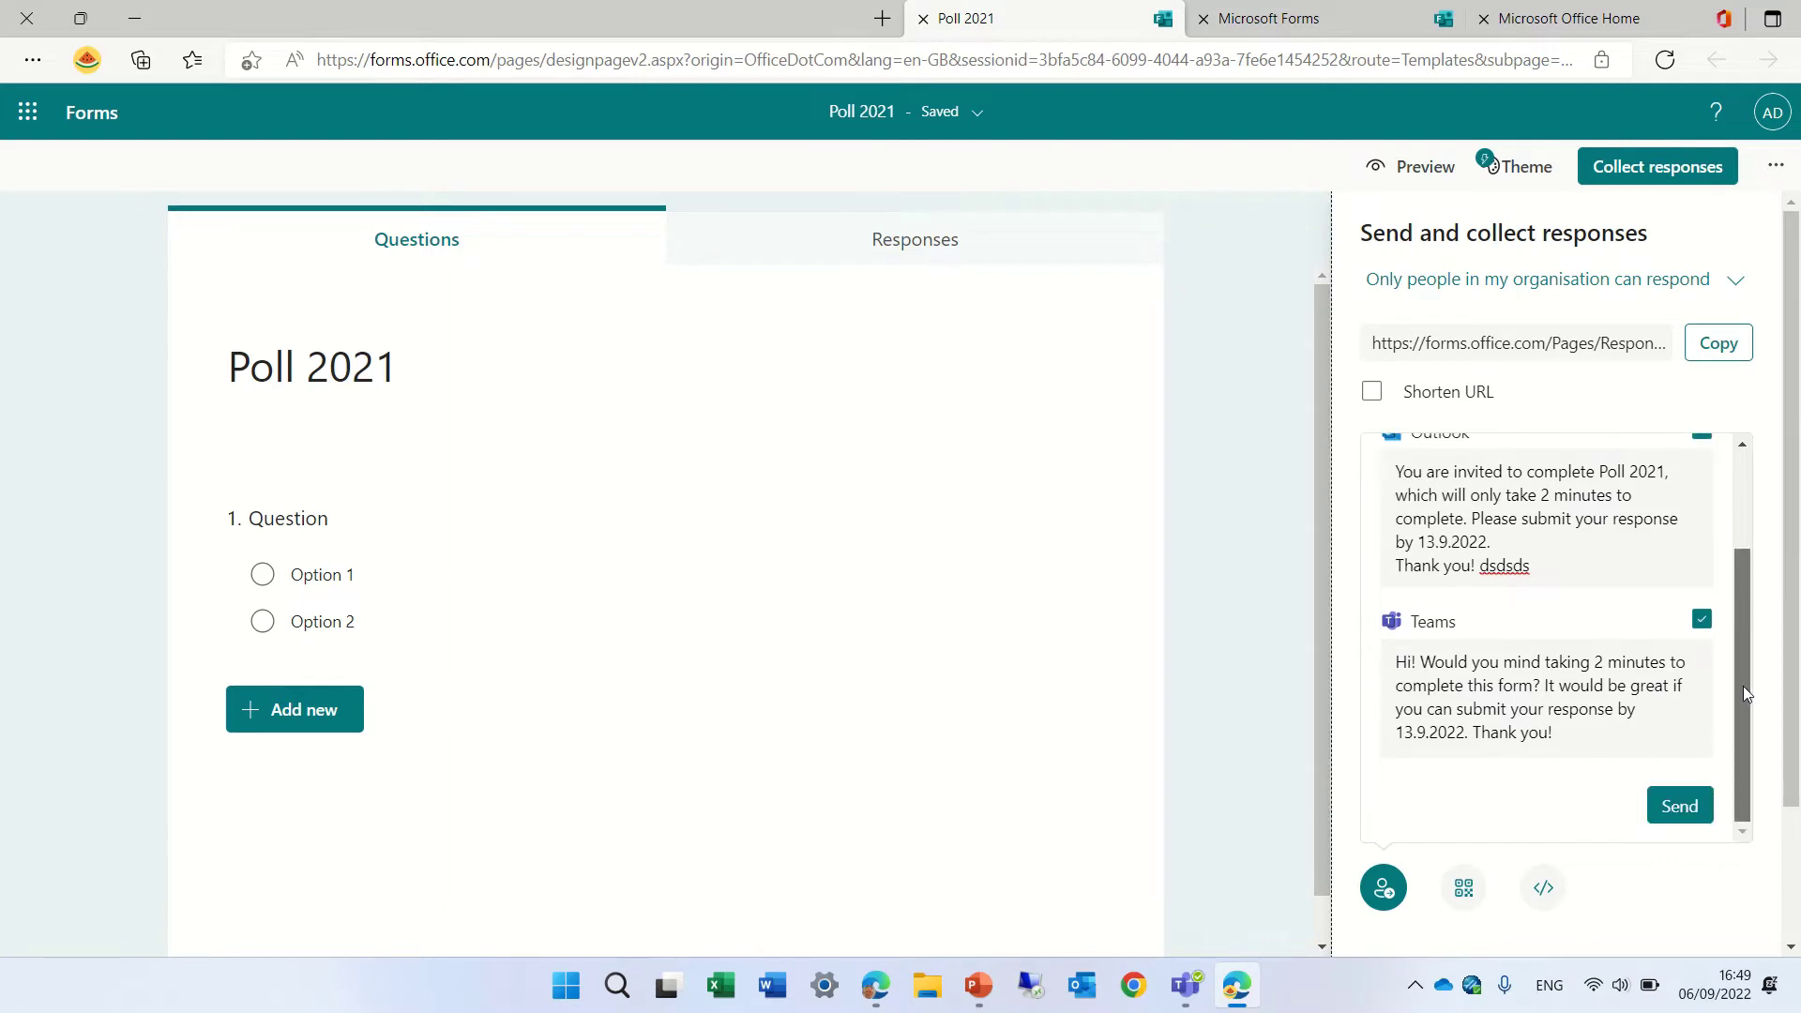
left_click(1682, 809)
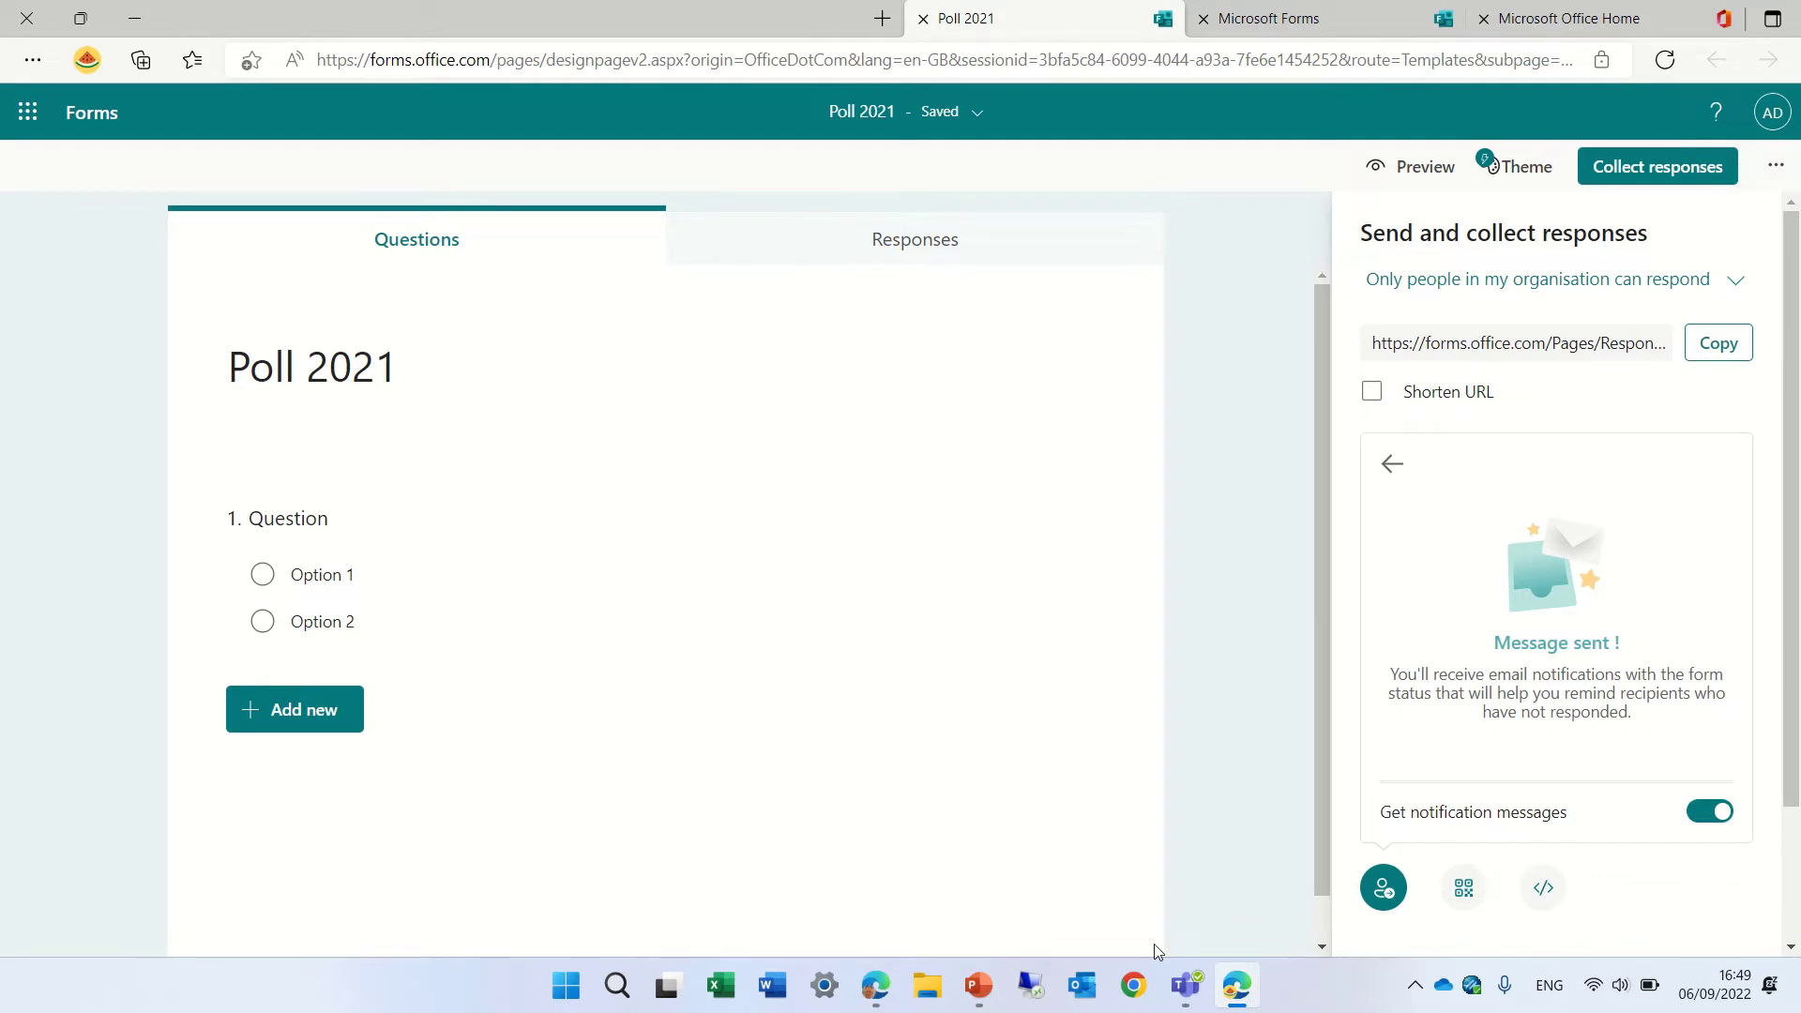
Open the colleague's Teams chat and launch Poll 2021 from its card
left_click(1184, 985)
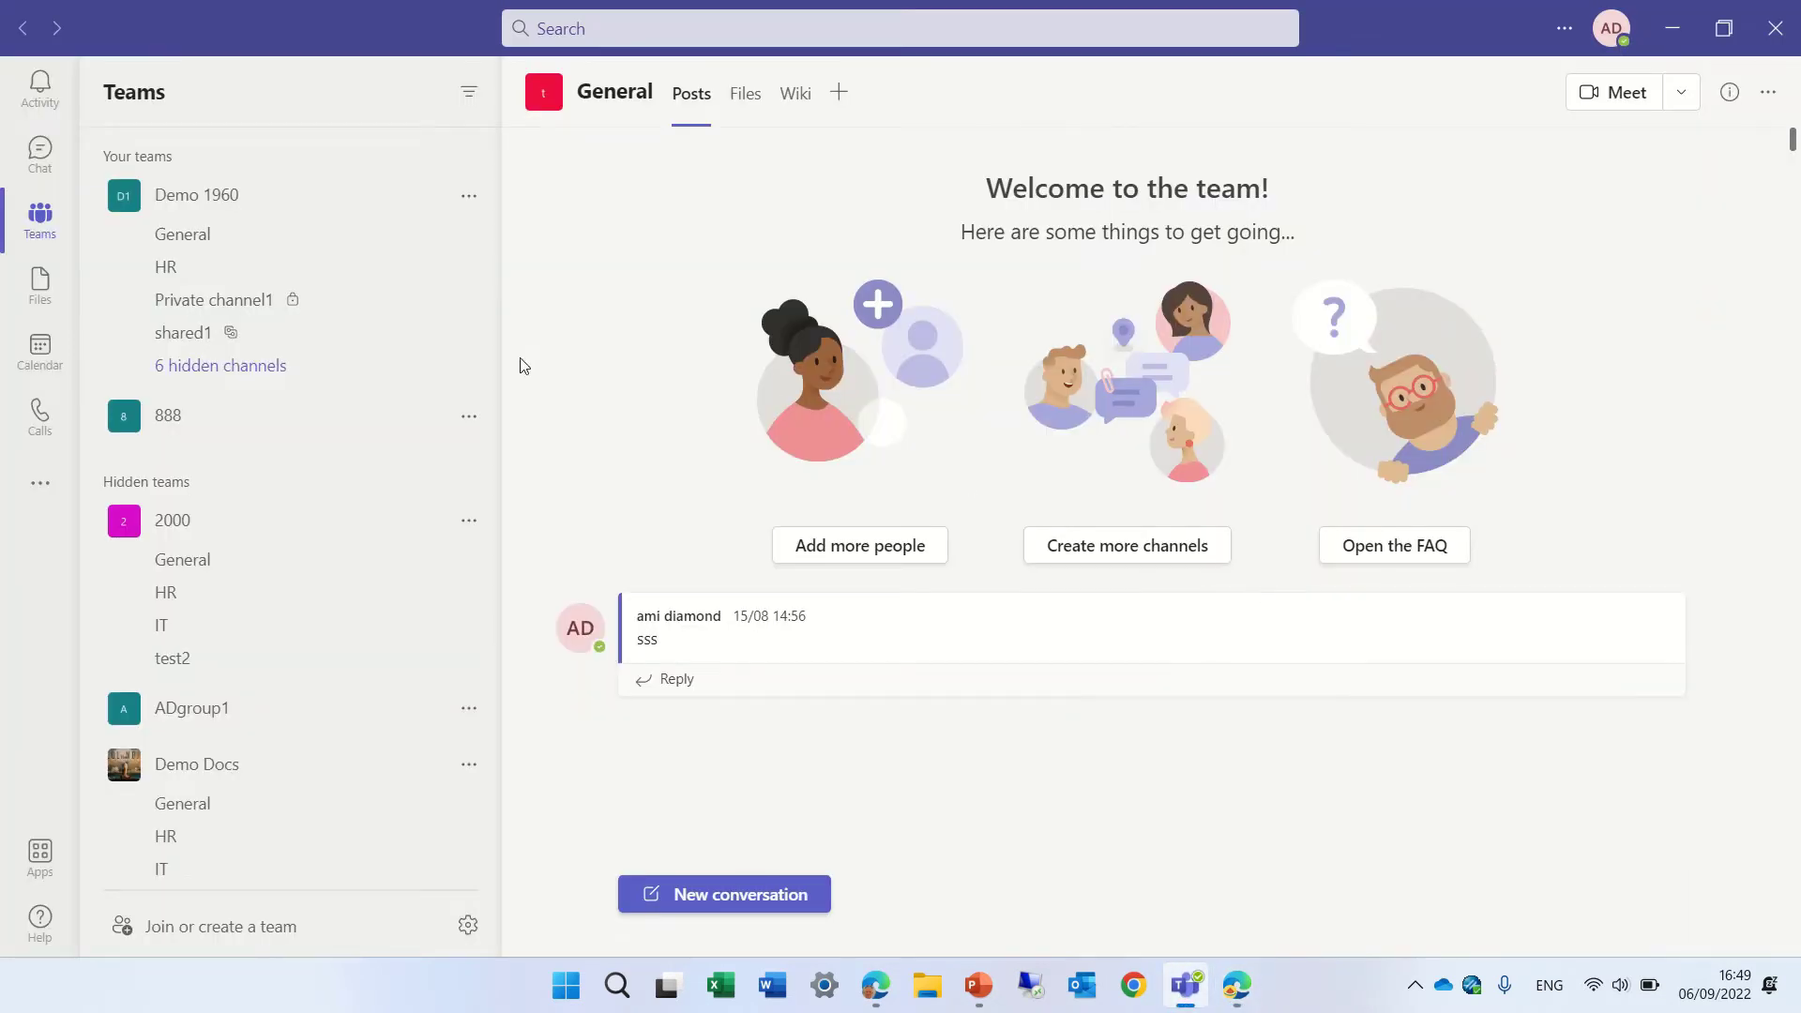
left_click(52, 151)
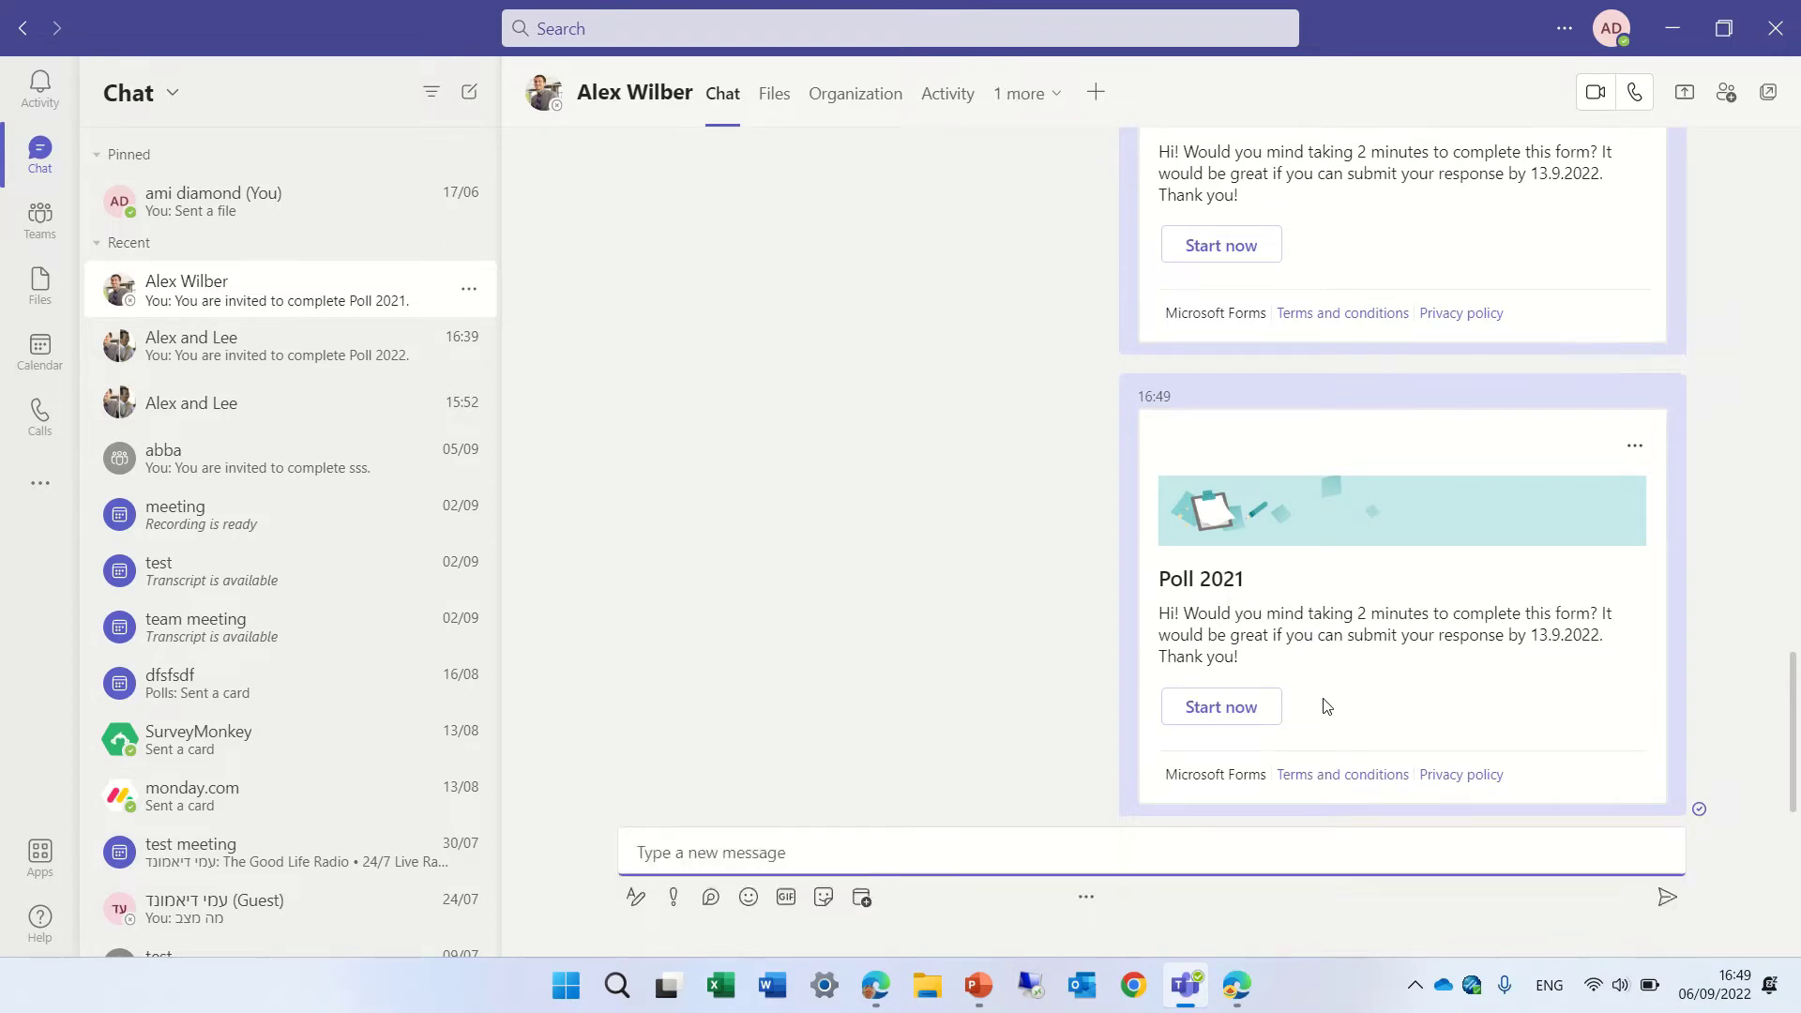
left_click(1239, 715)
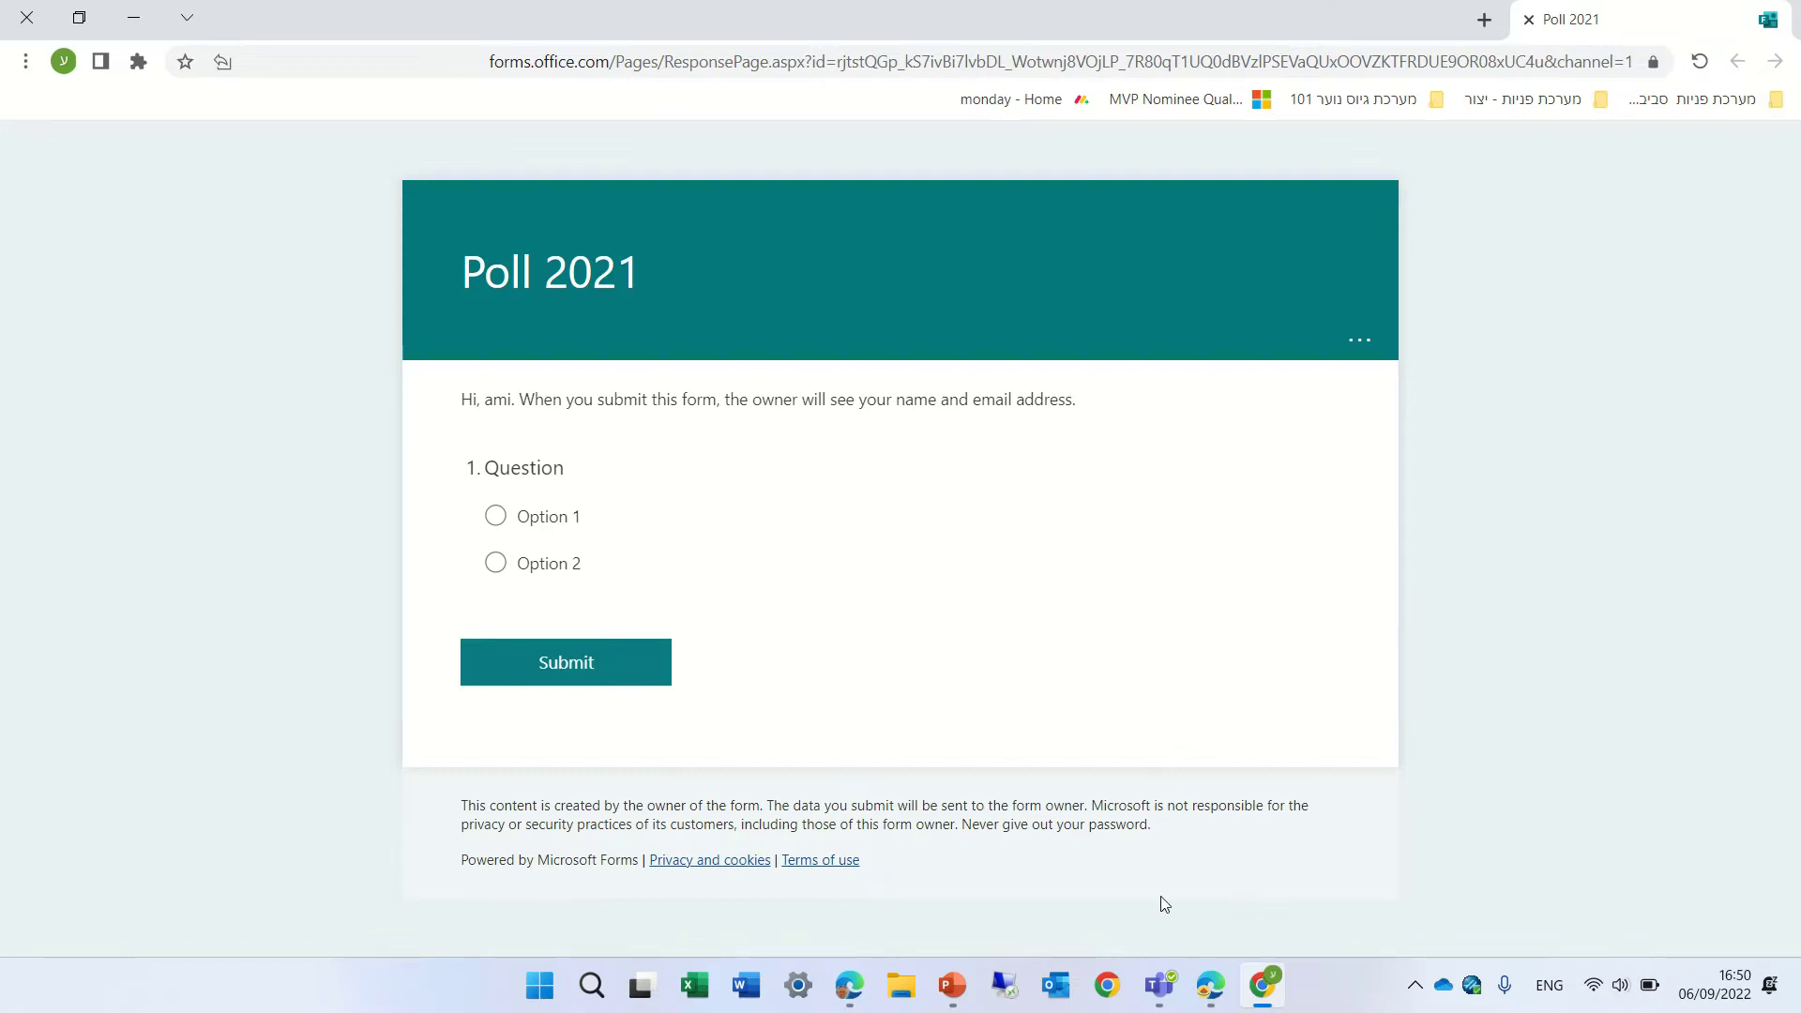
Switch to the recipient's Outlook inbox showing the 4:49 PM invitation
left_click(1159, 985)
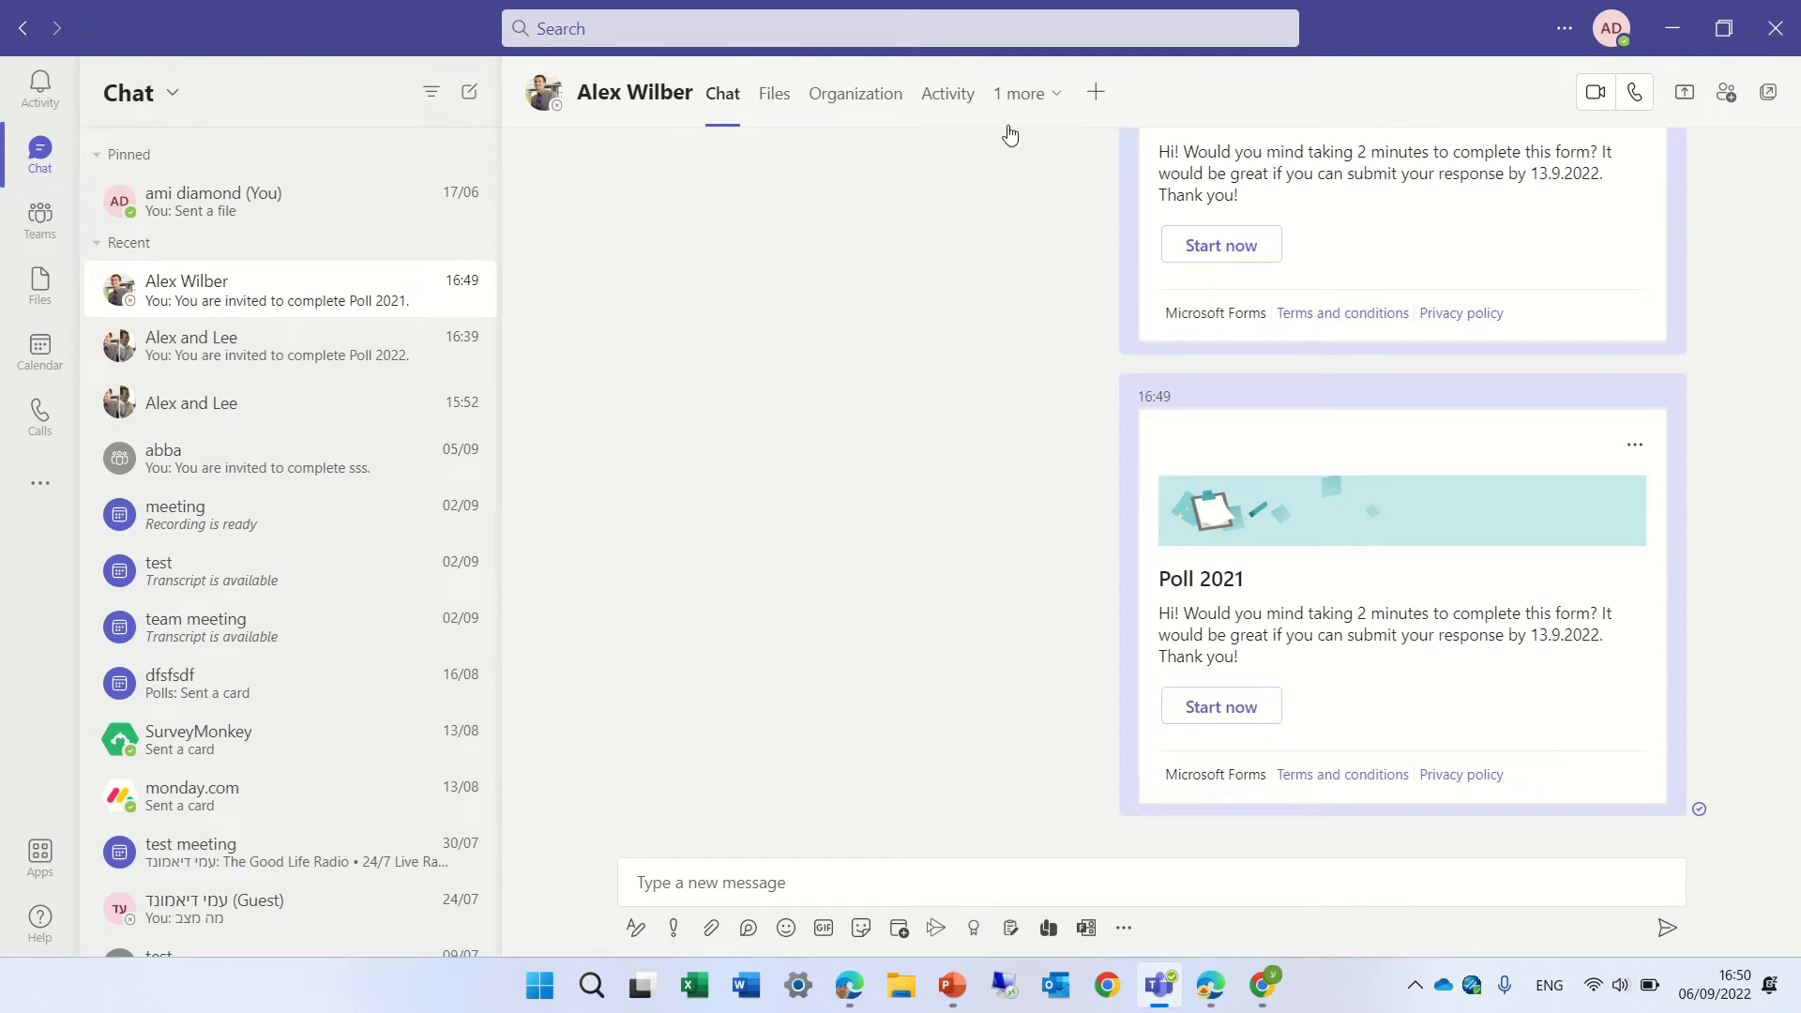
mouse_move(967, 9)
left_click(750, 47)
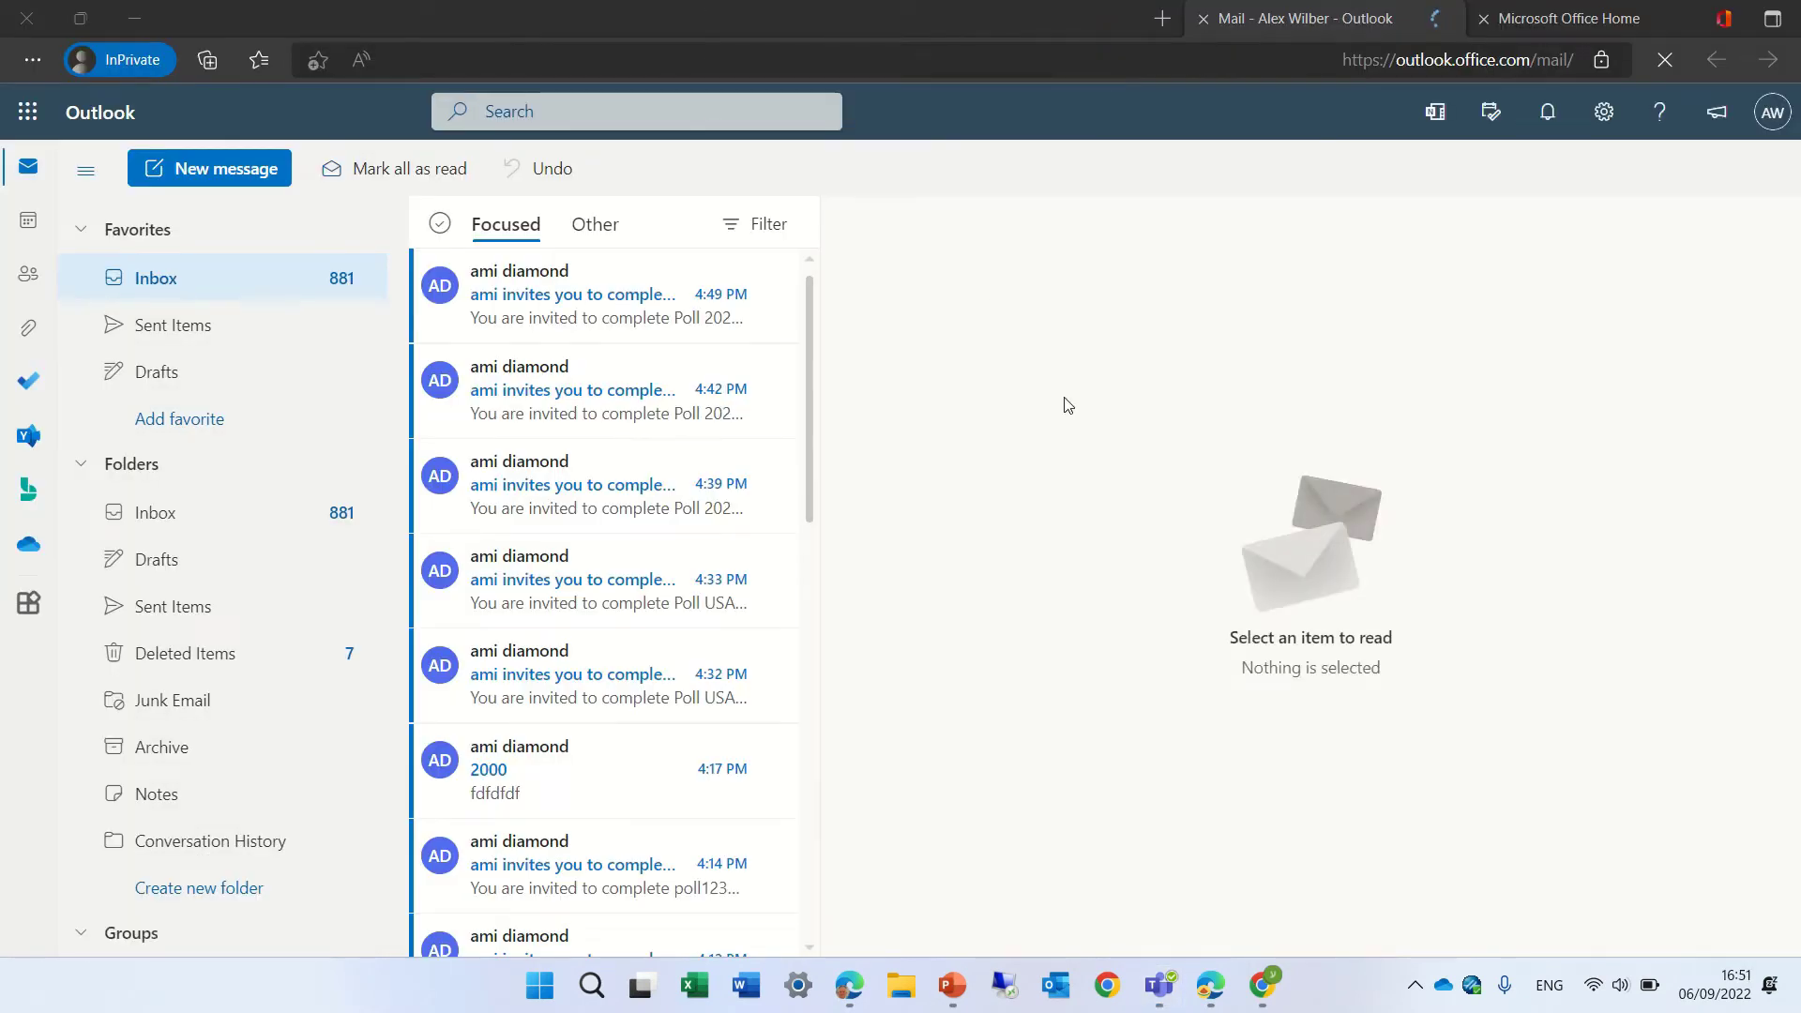
Open the newest Poll 2021 invitation e-mail's form, then return to the Forms designer
left_click(566, 322)
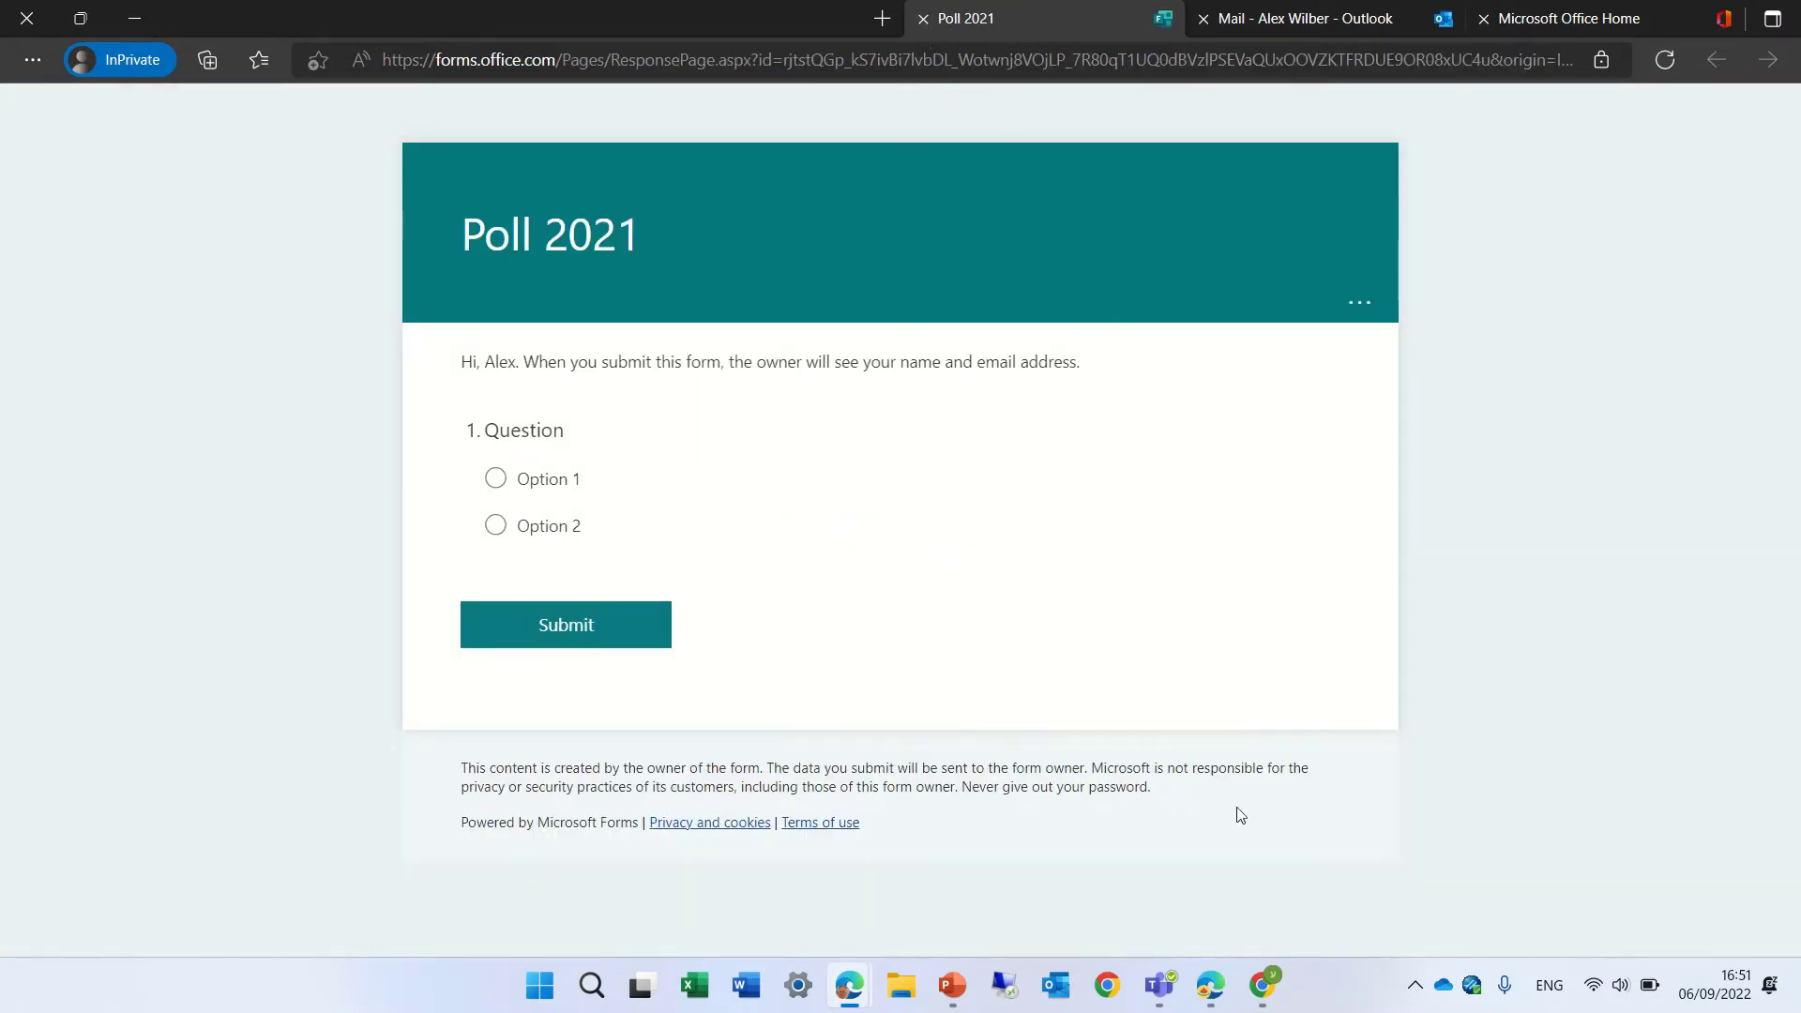
left_click(1190, 987)
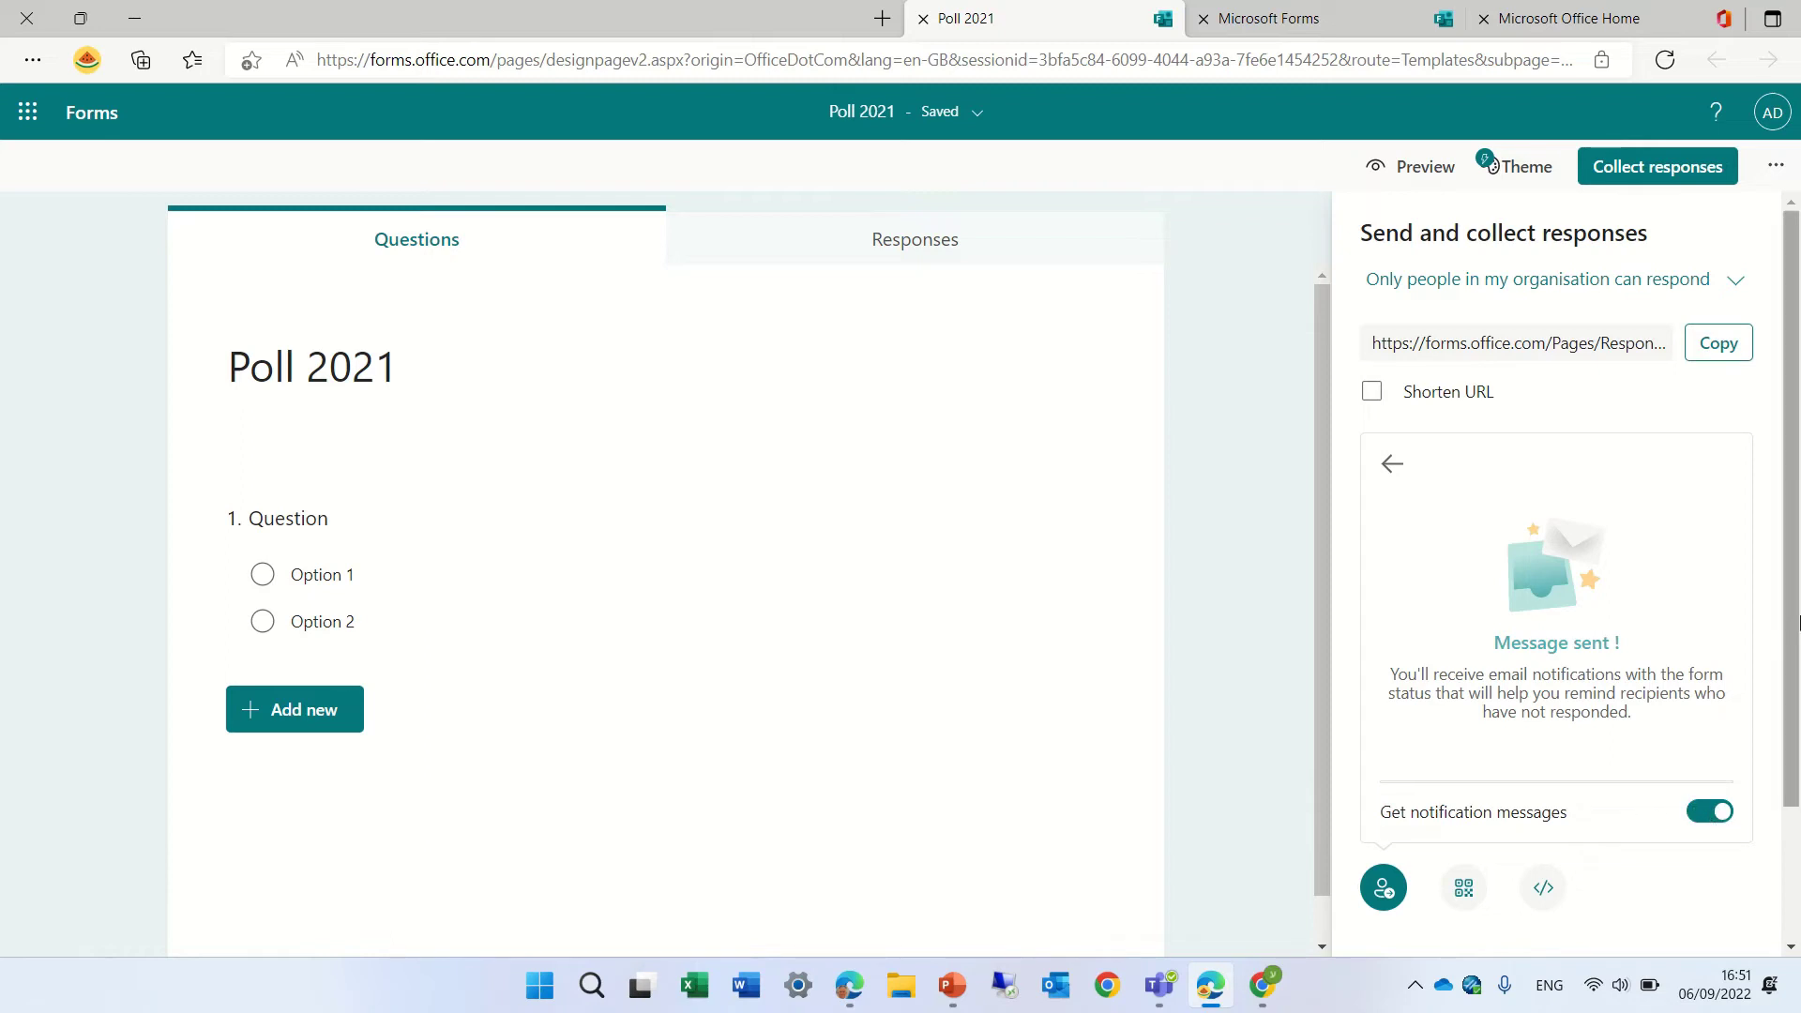
Review Poll 2021's settings, then reopen the Send and collect responses panel
left_click(1776, 166)
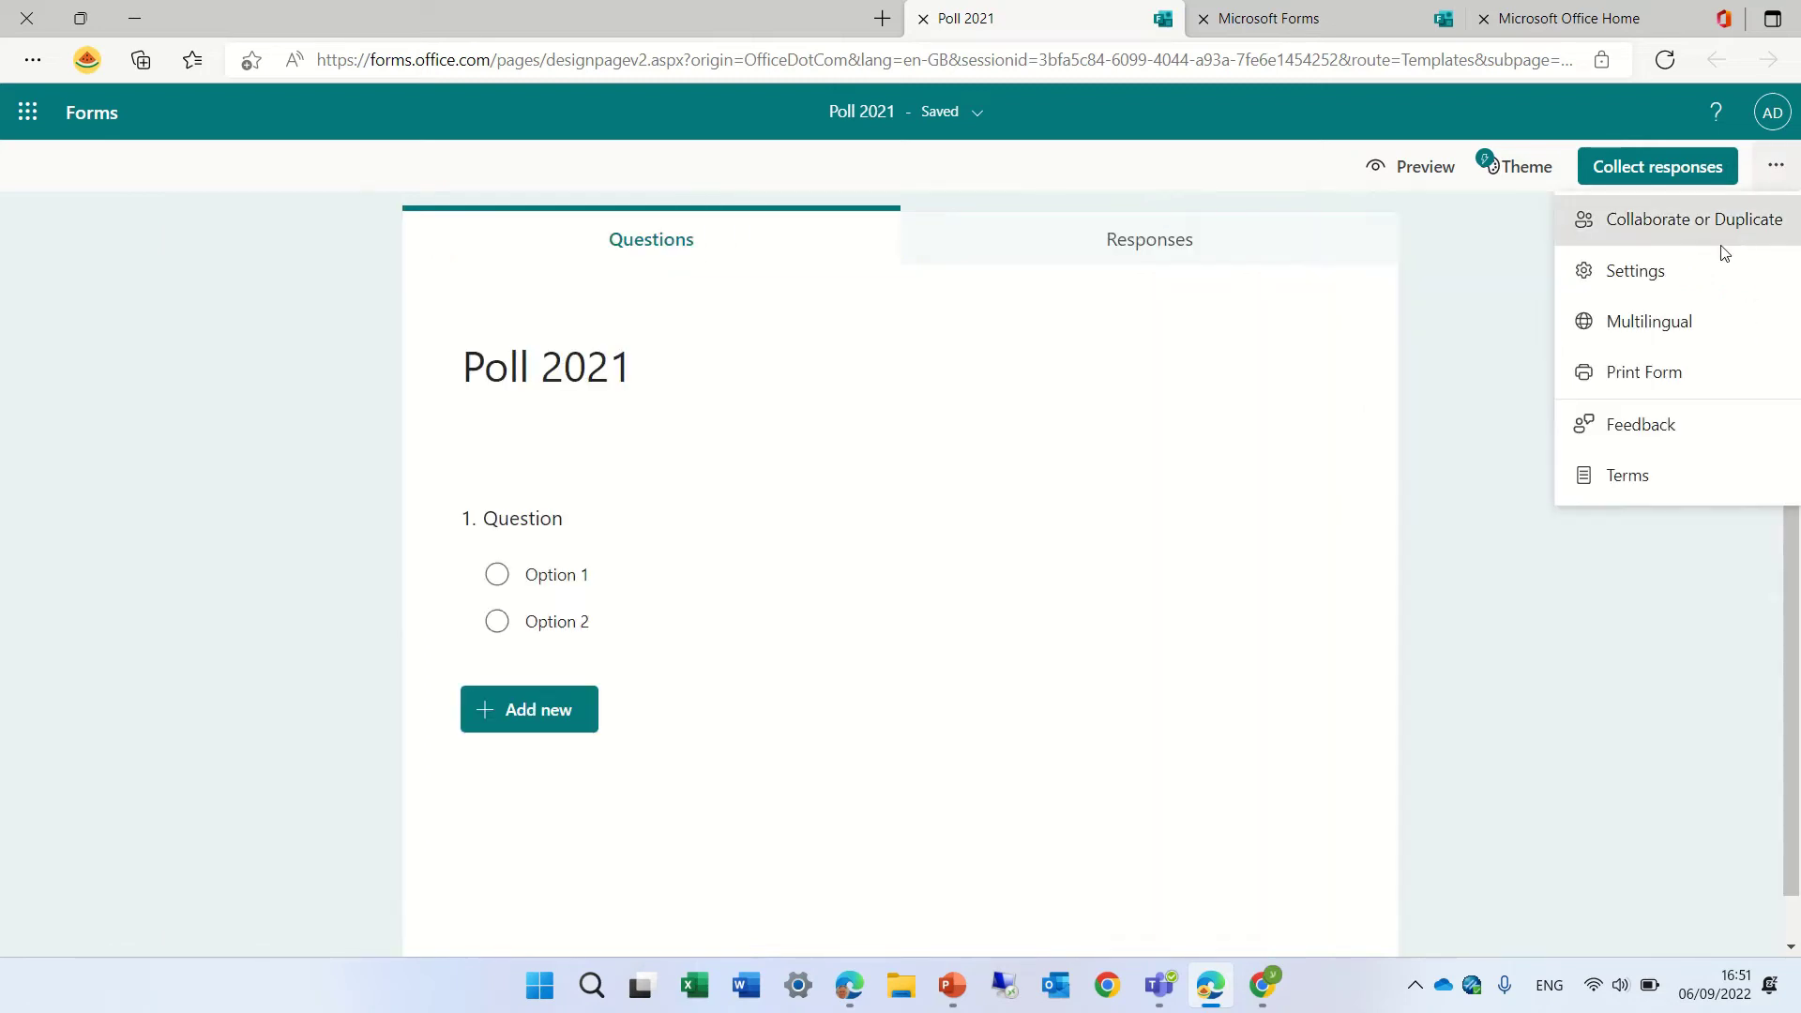
left_click(1701, 266)
scroll(1791, 765, "down", 3)
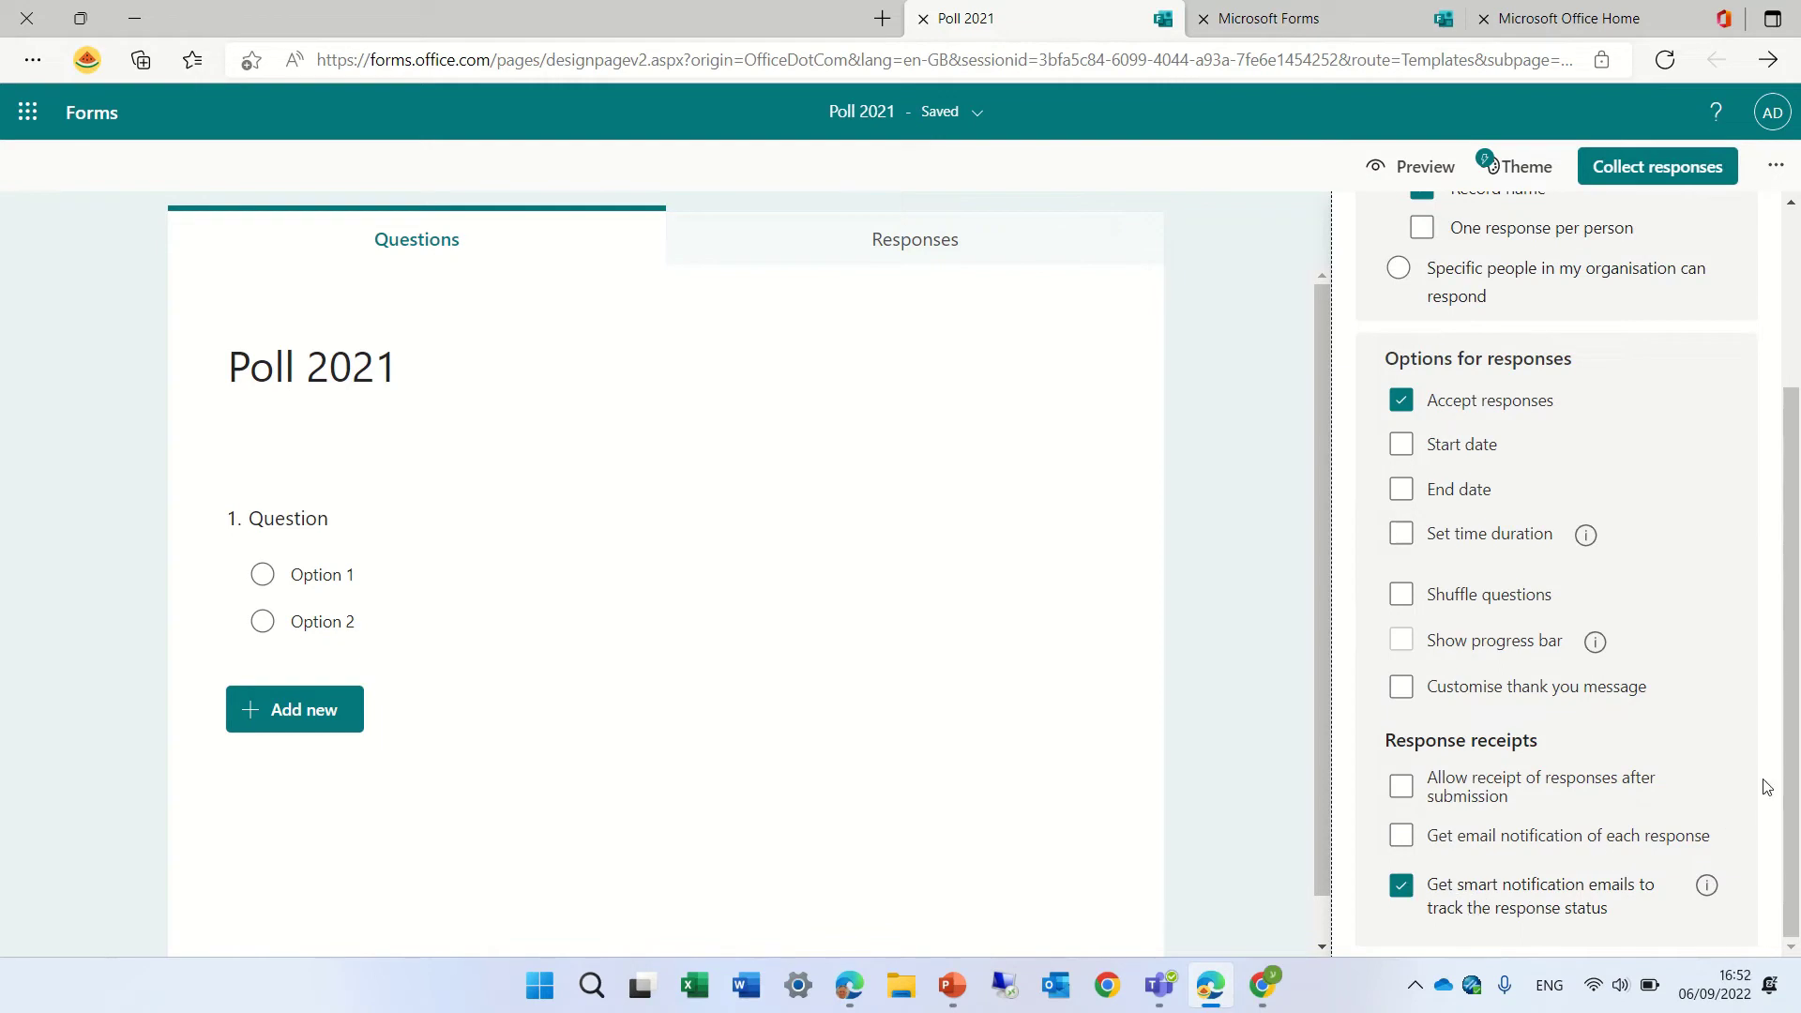
left_click_drag(1788, 784, 1796, 422)
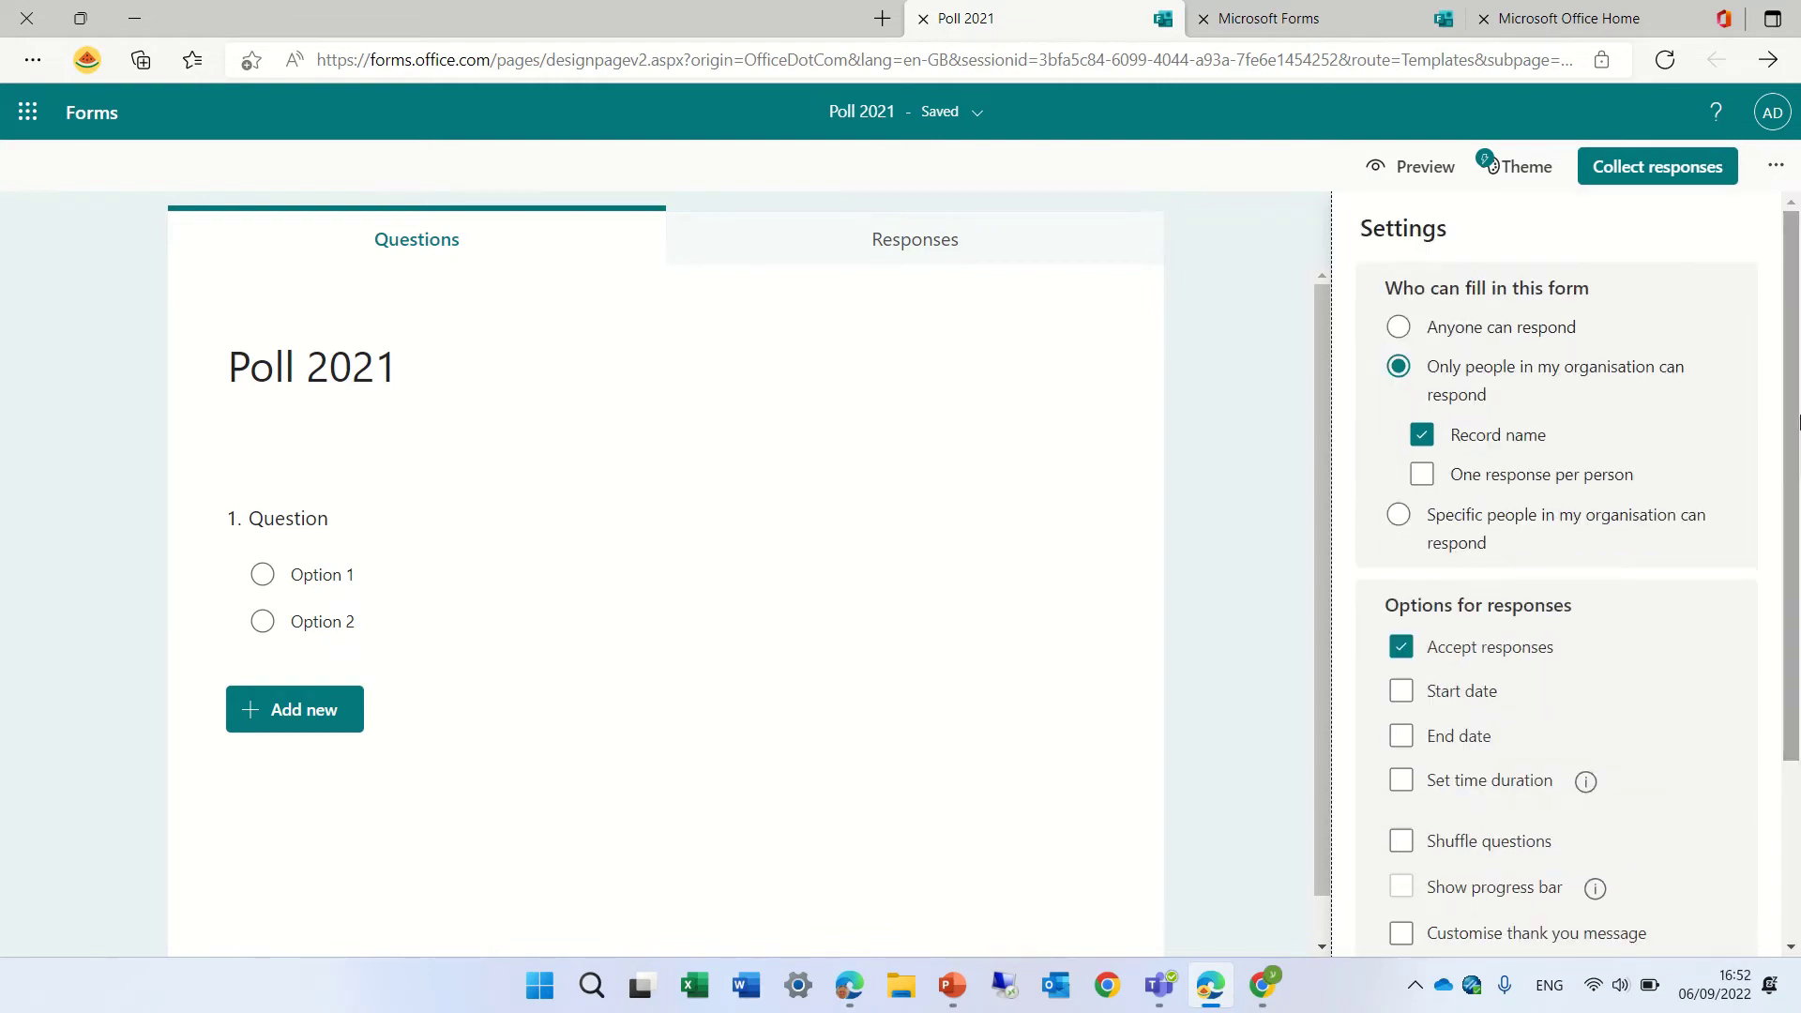
left_click(1682, 169)
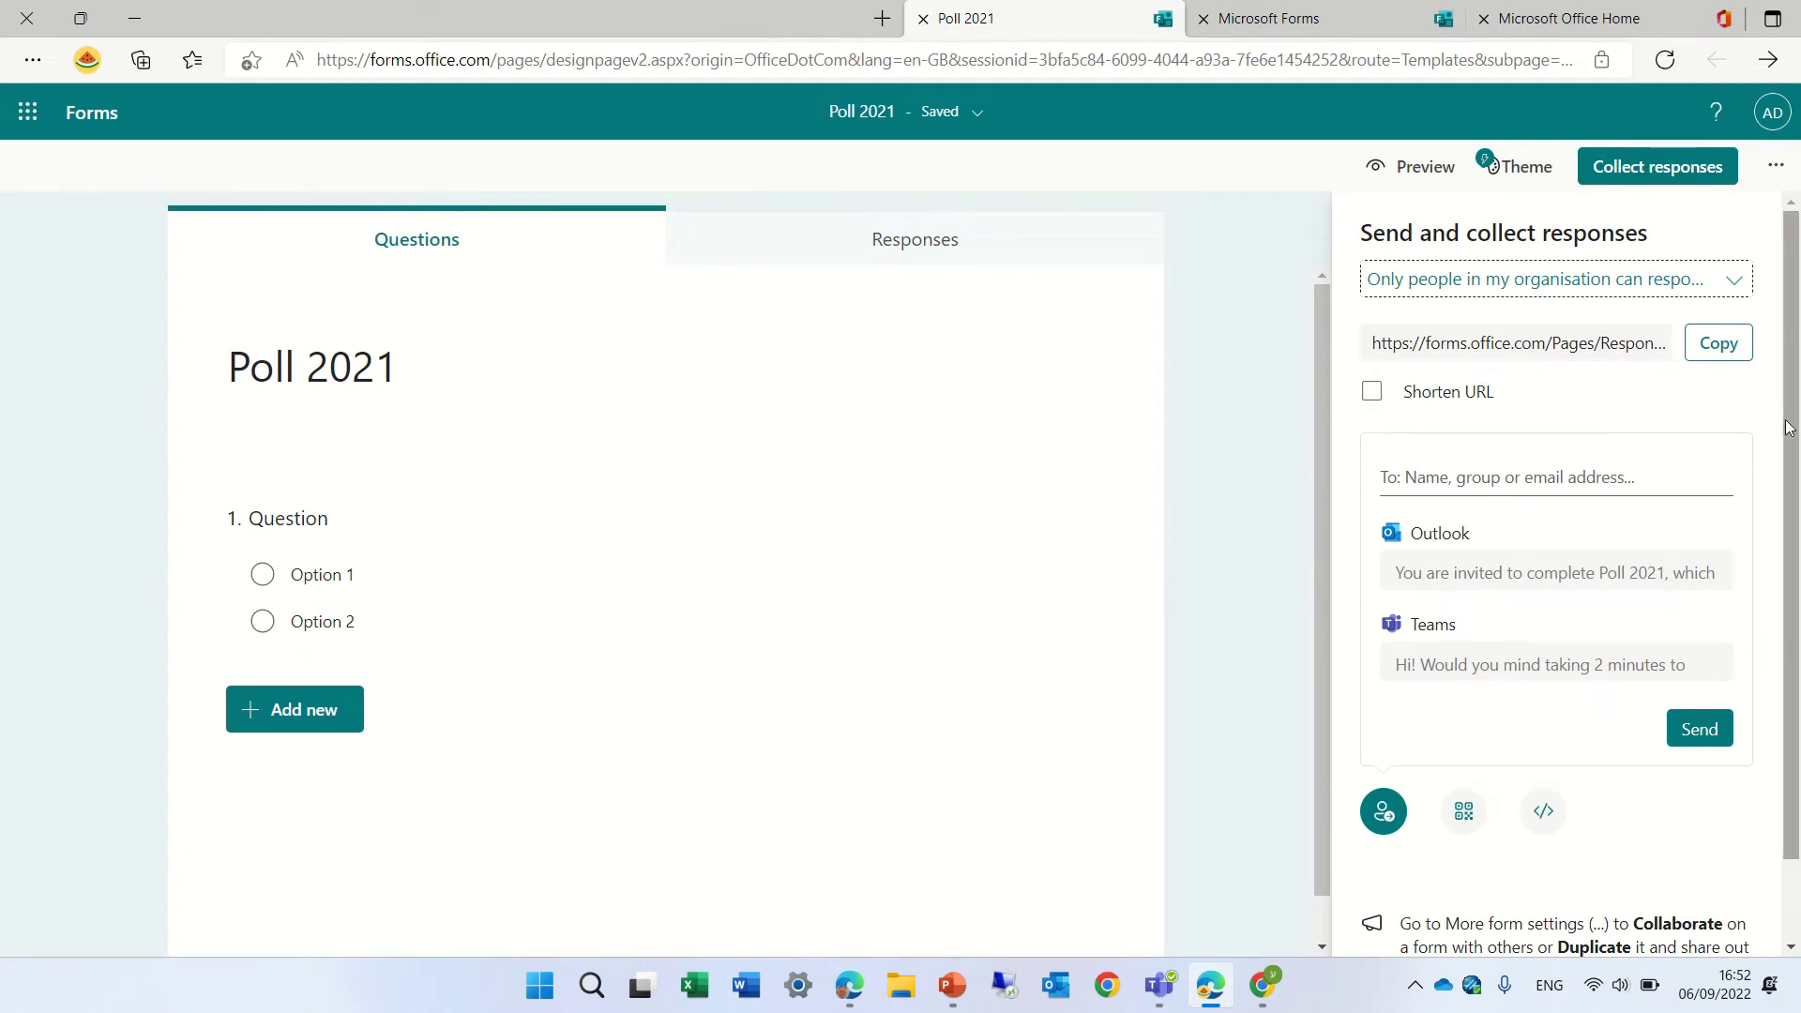
Add two colleagues as recipients of the invitation
left_click_drag(1793, 431, 1795, 466)
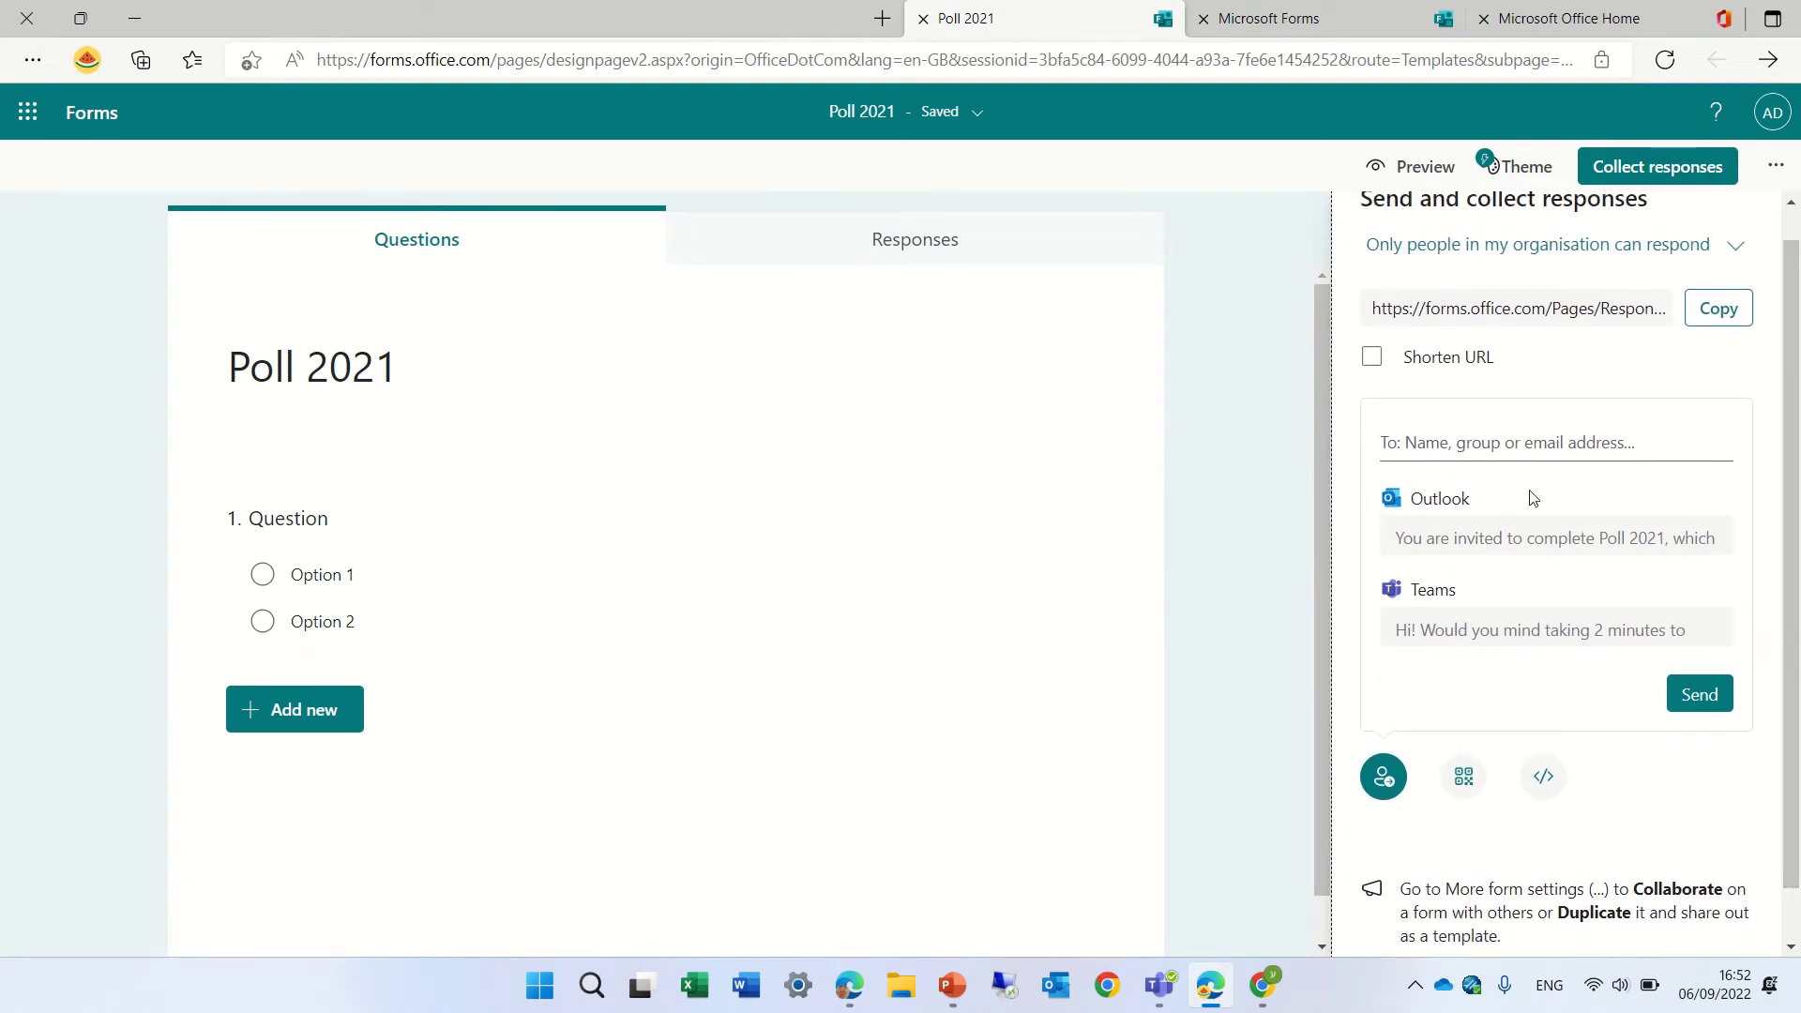
left_click(1541, 442)
type("ale")
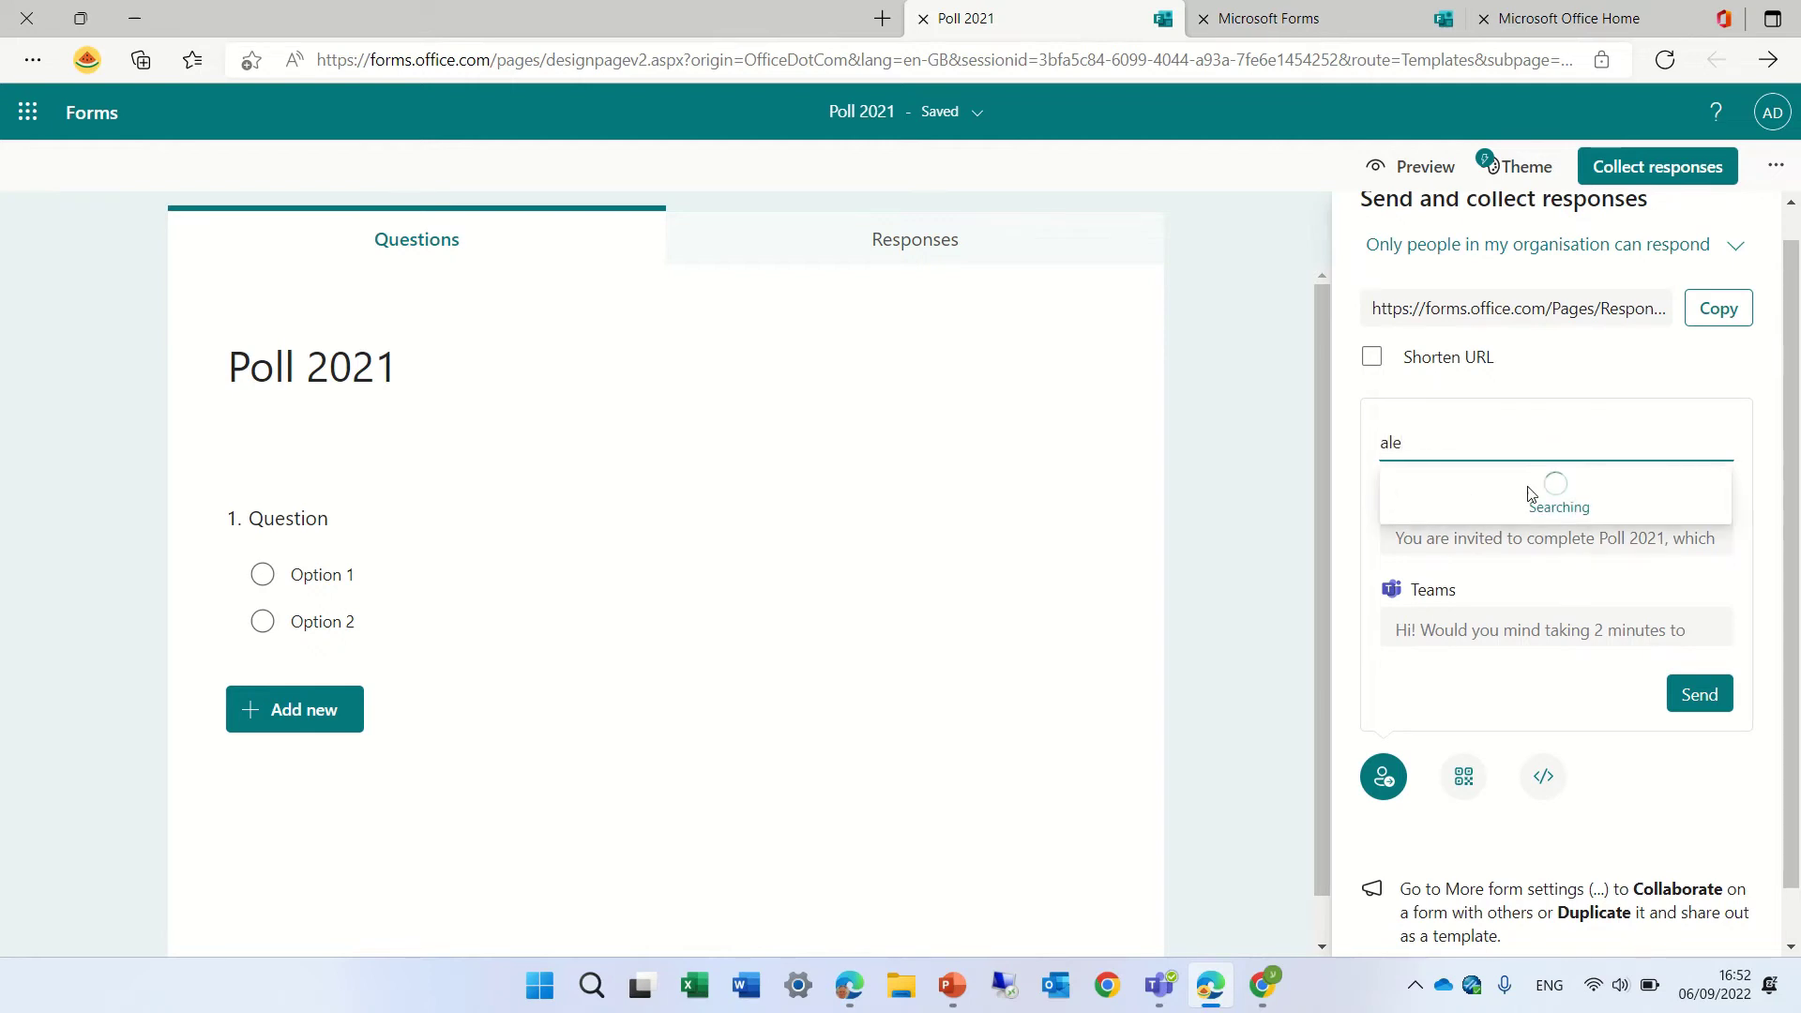
left_click(1580, 523)
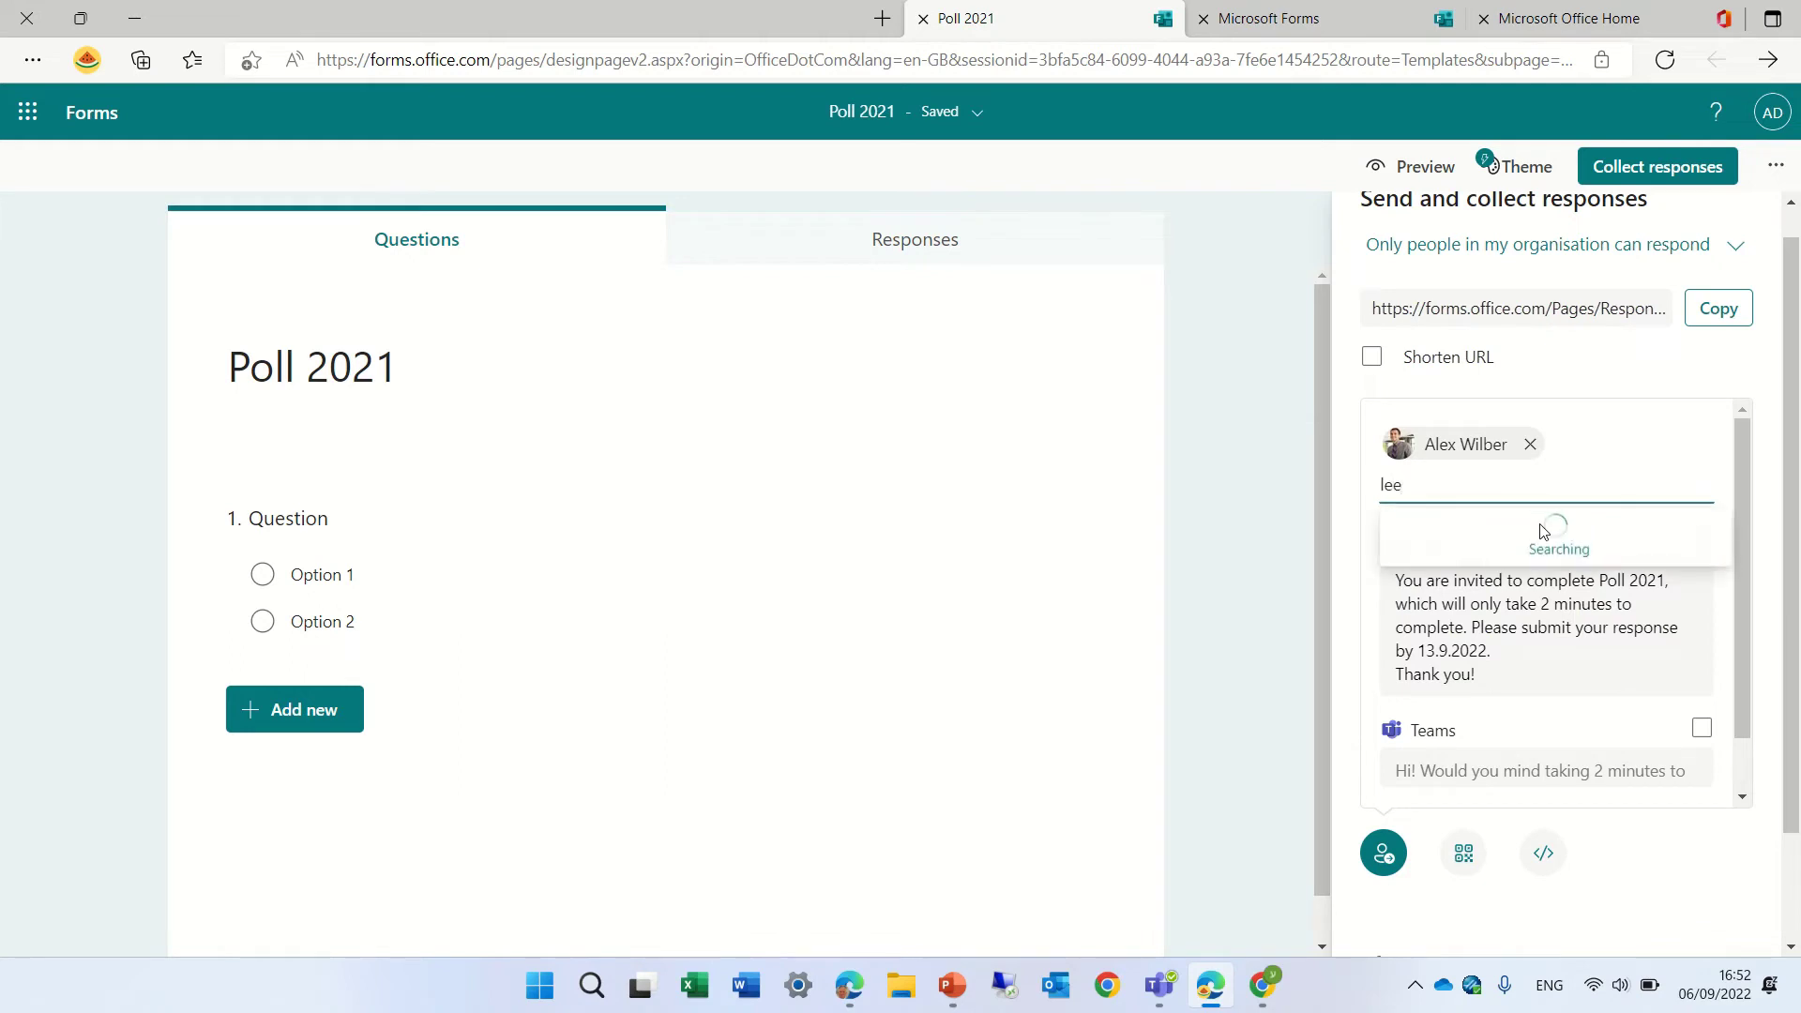
left_click(1479, 567)
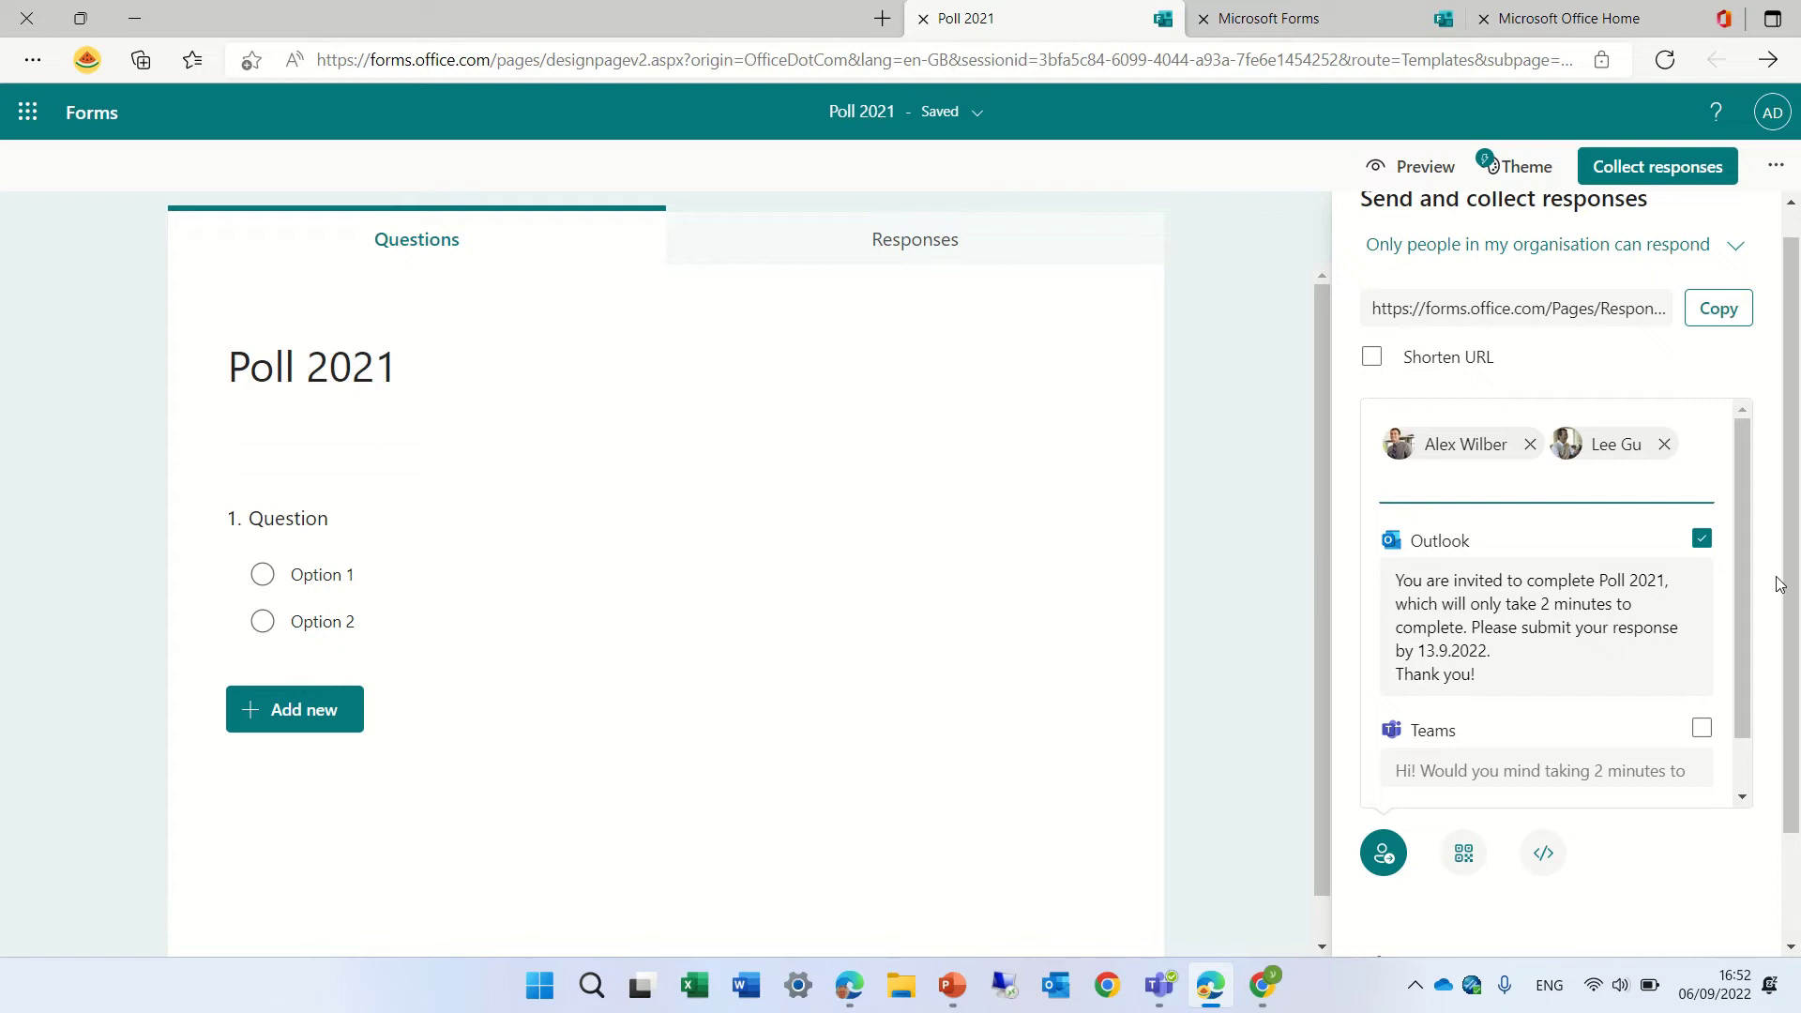
Also tick Teams, send the invitation, and switch to Teams
left_click(1703, 731)
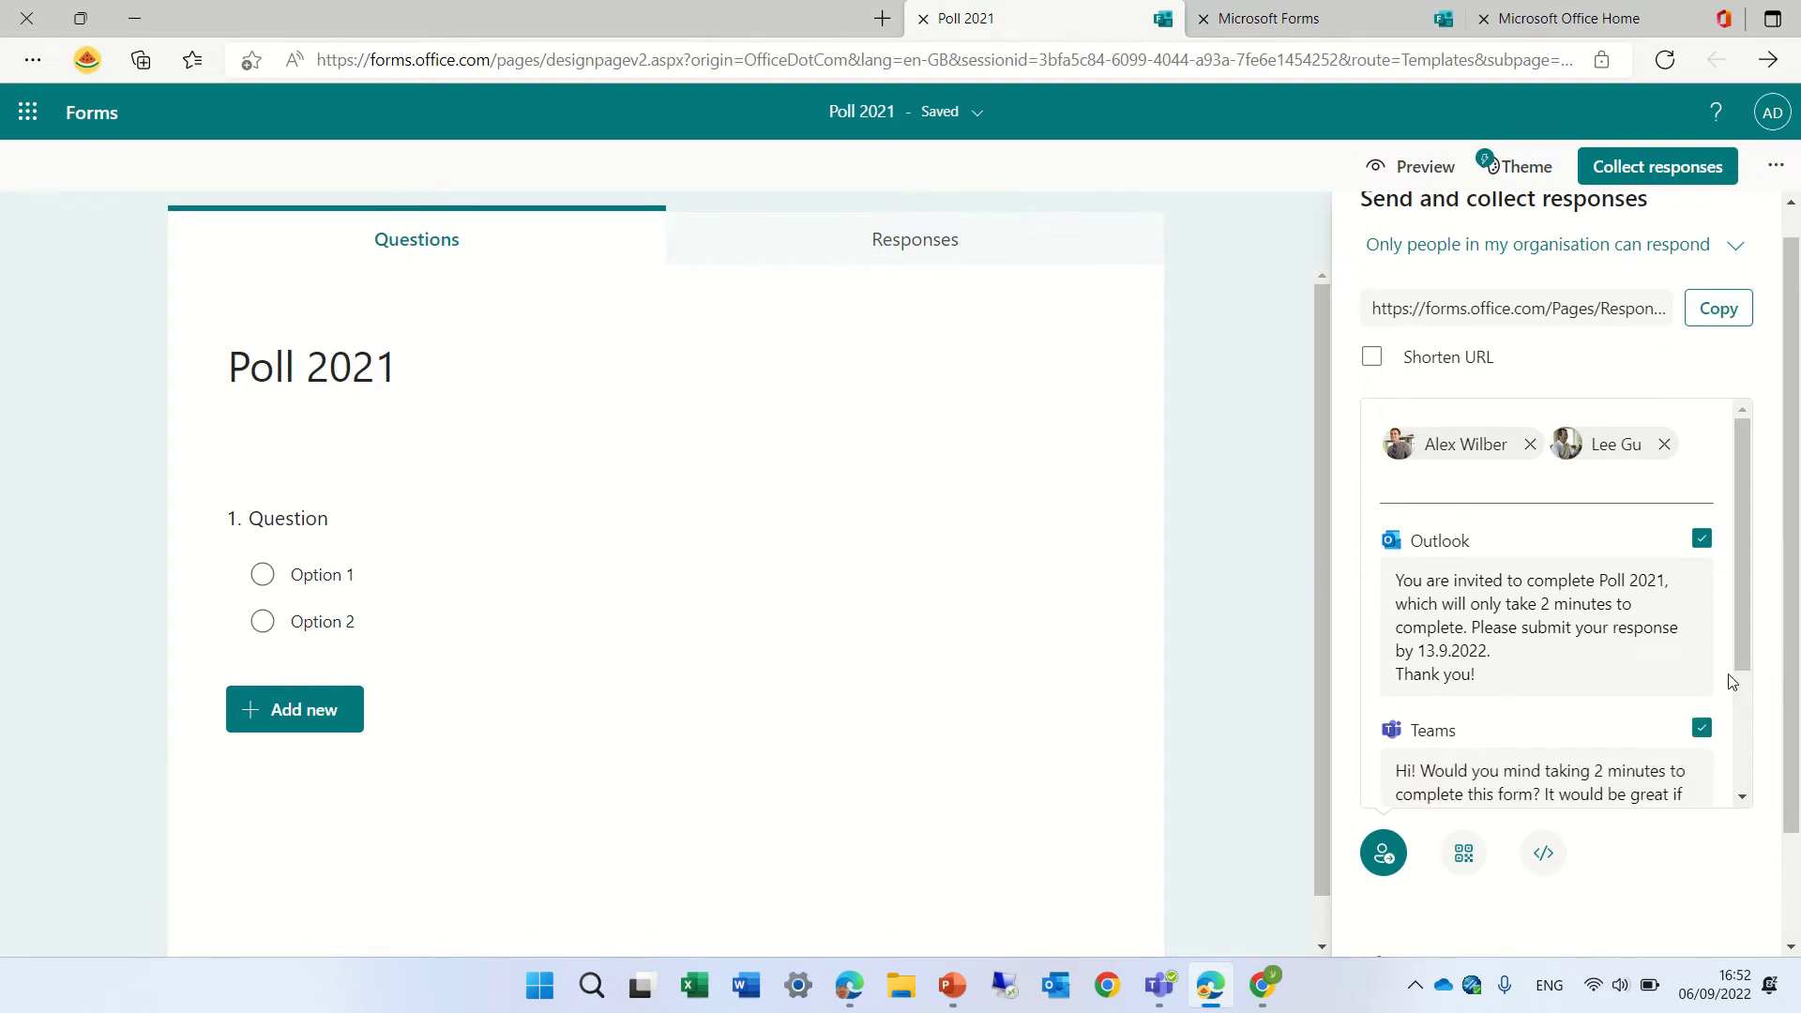
left_click_drag(1744, 544, 1737, 687)
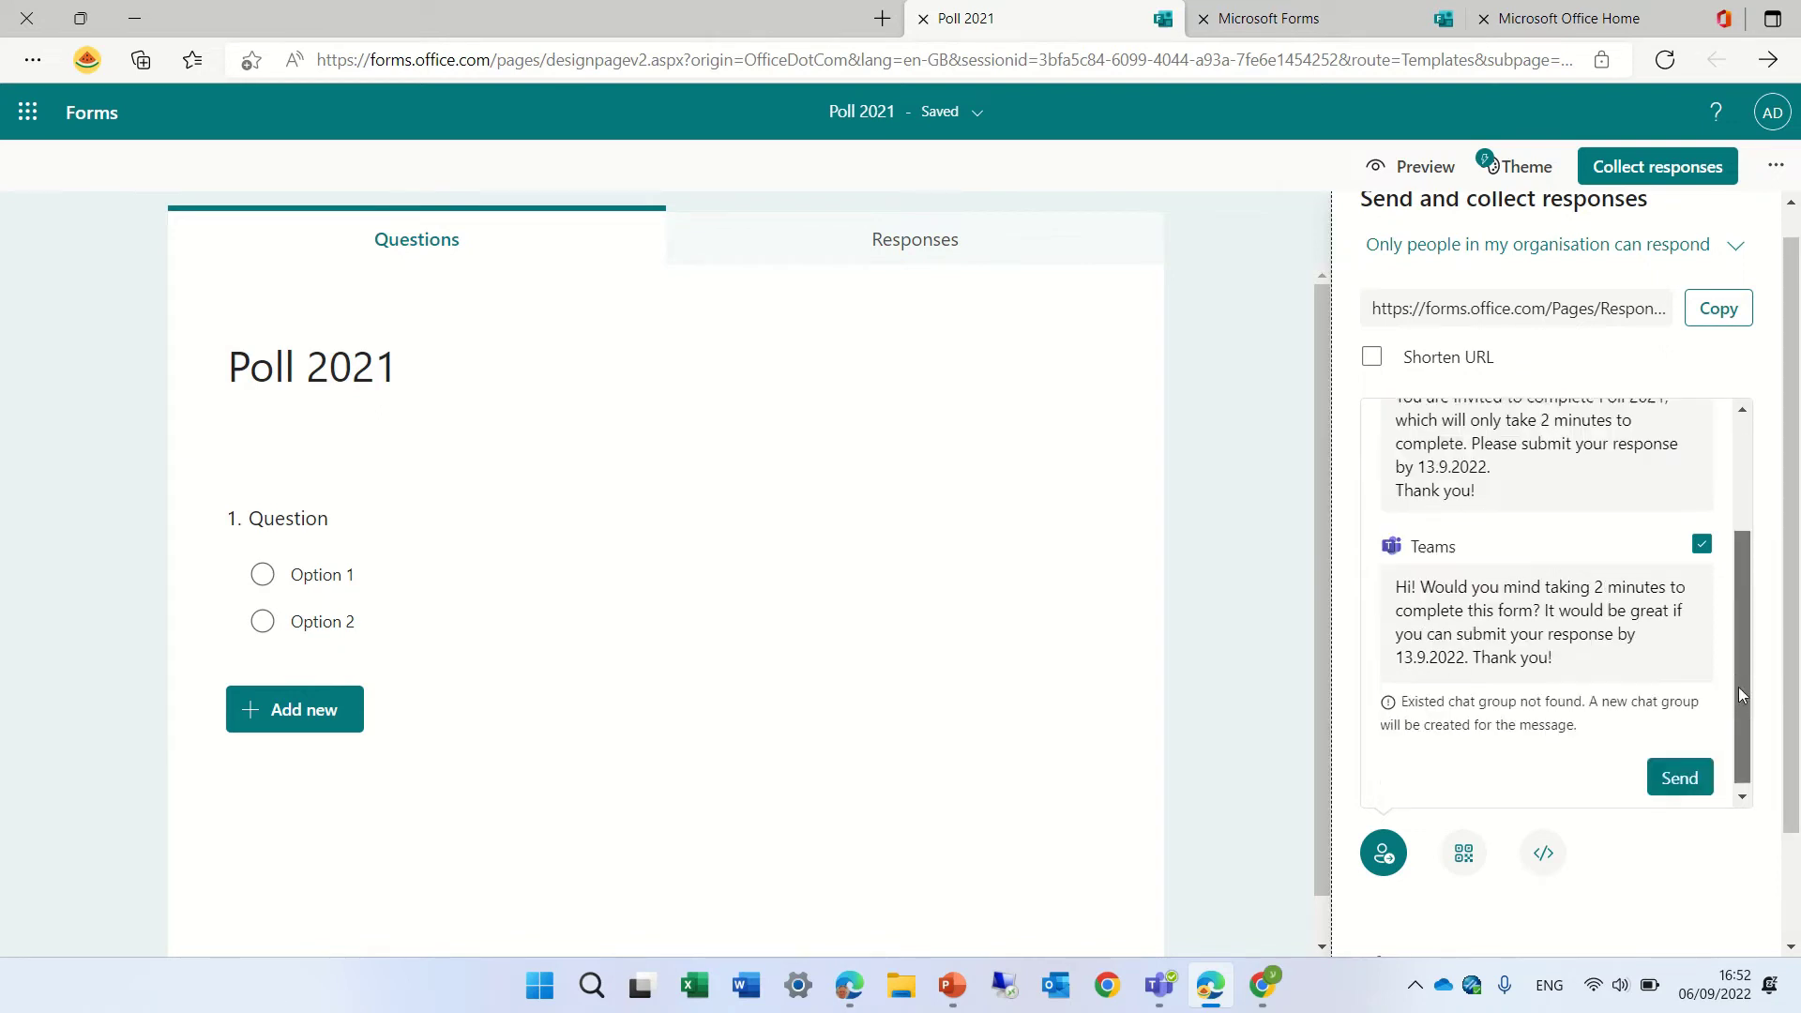
left_click(1686, 777)
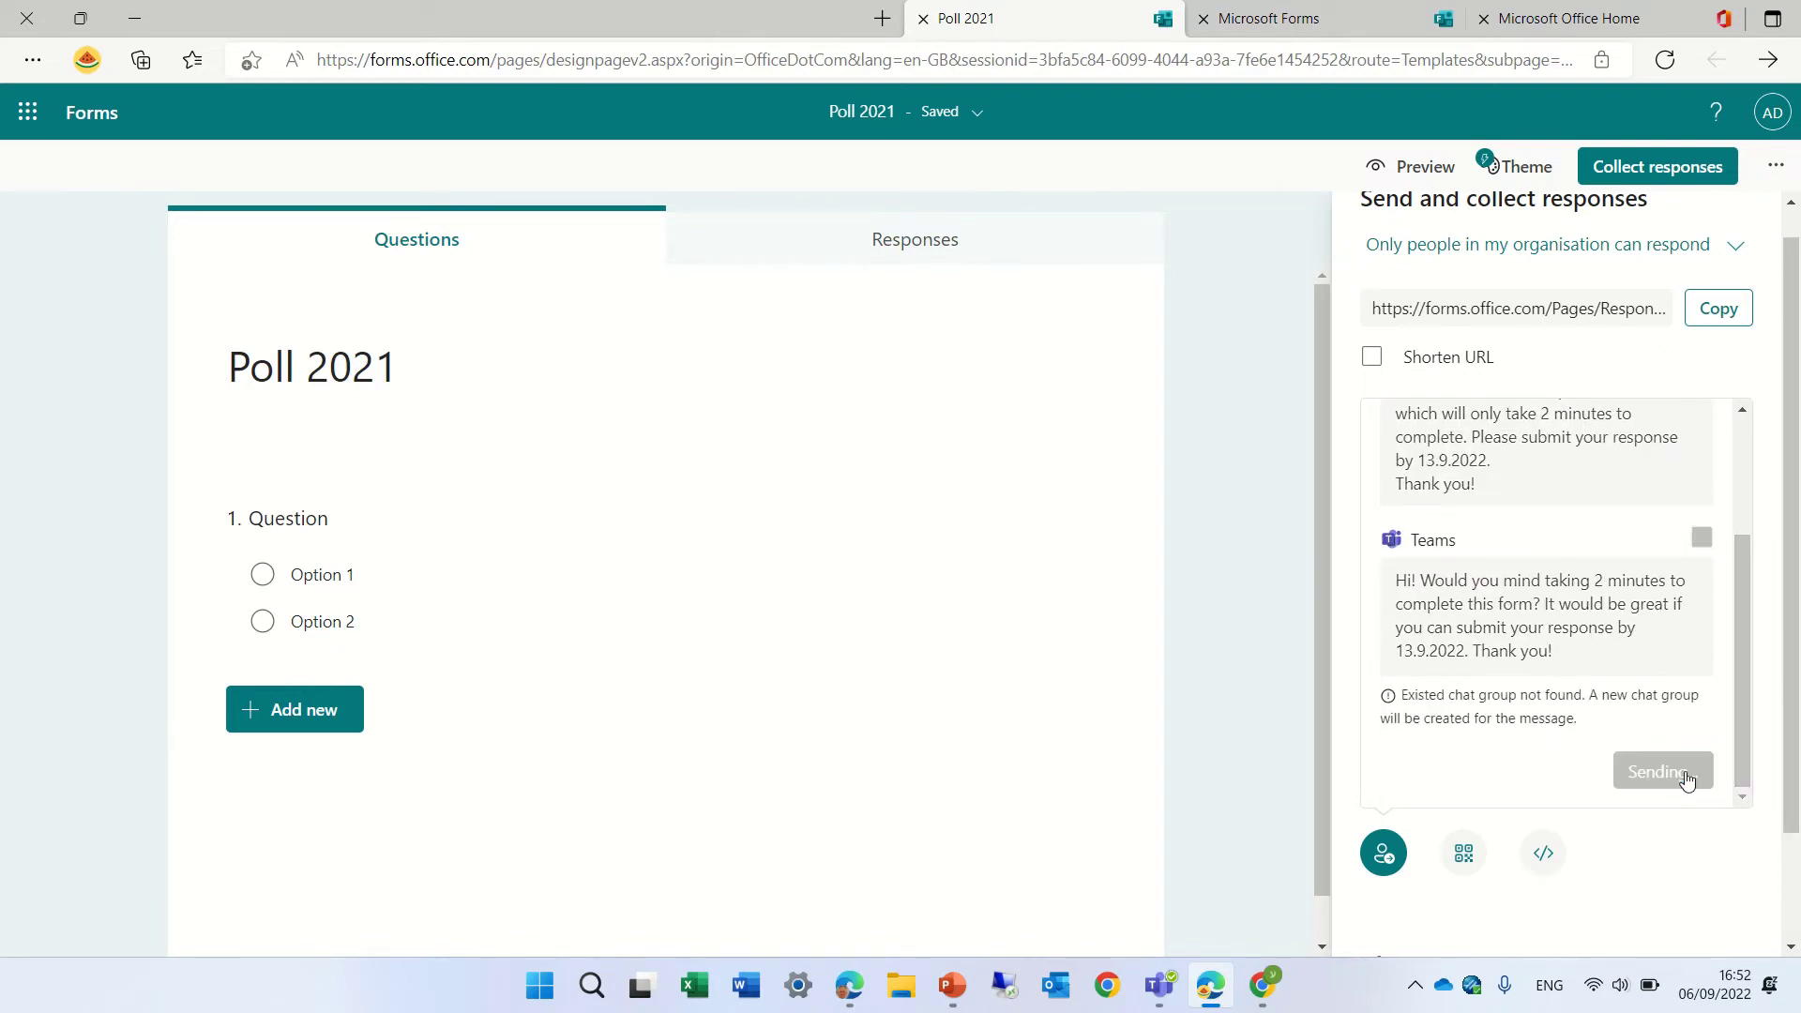
left_click(1160, 1000)
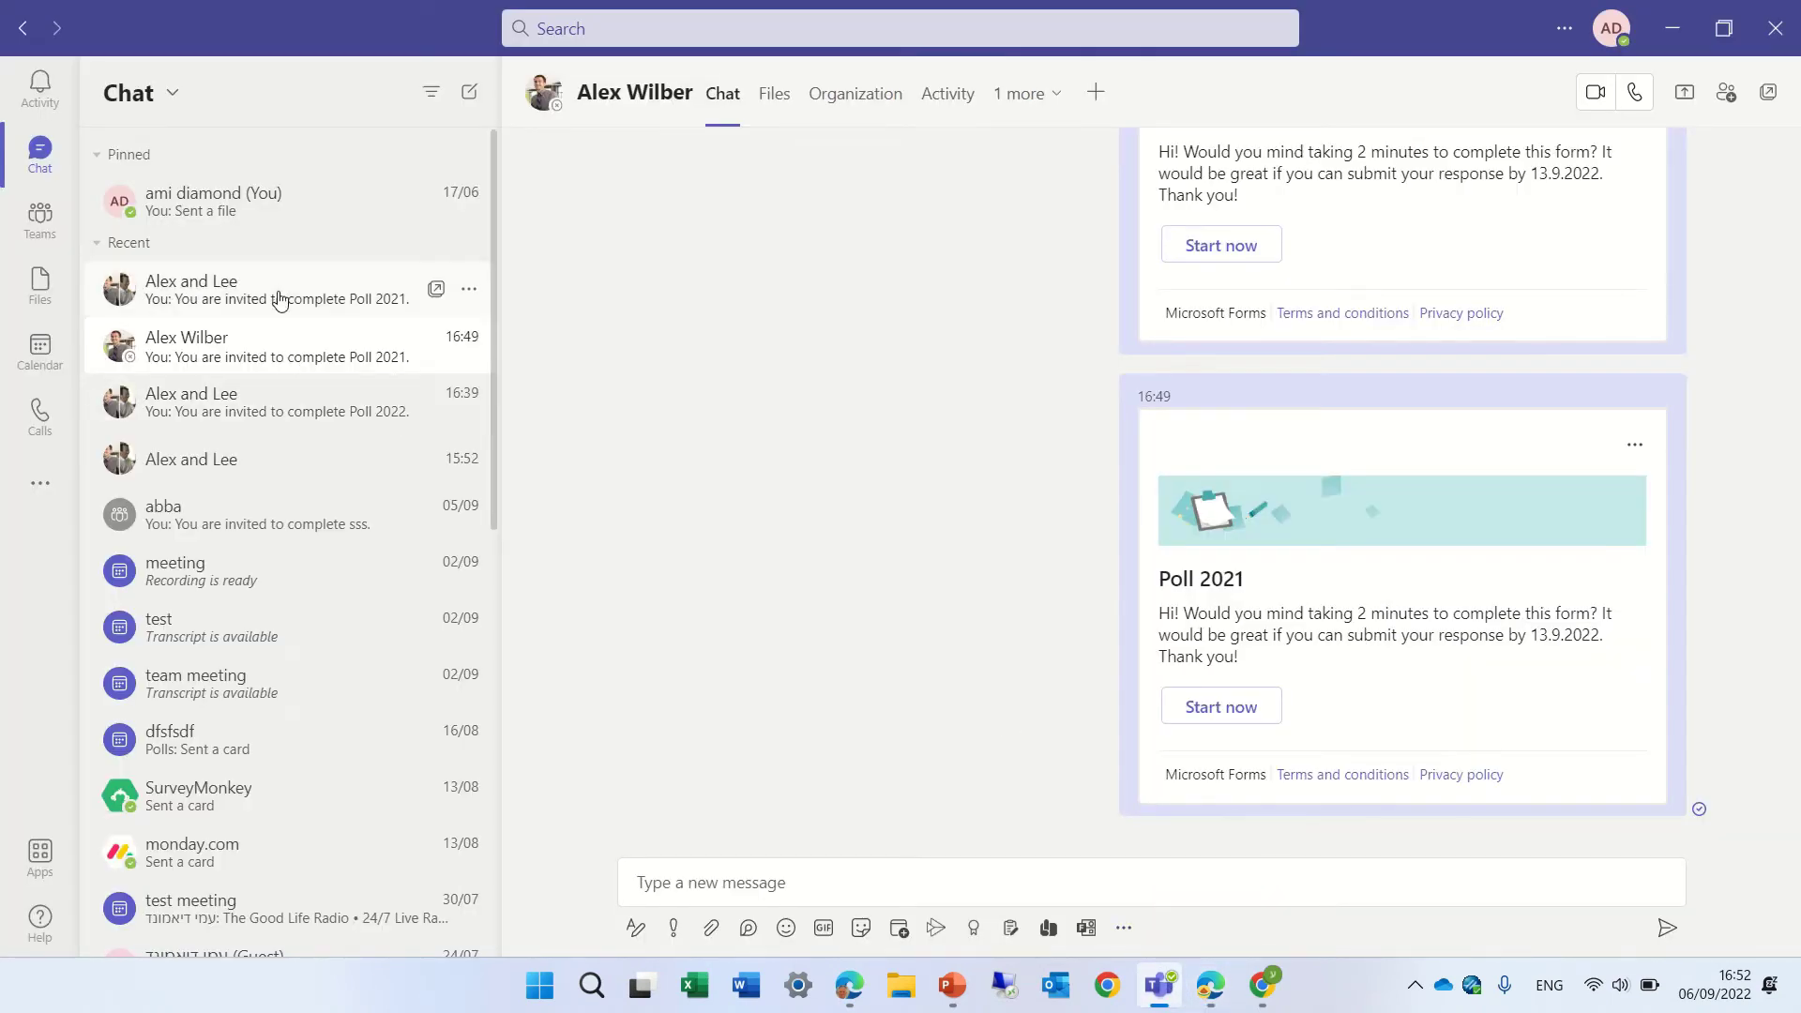
Check the Poll 2021 card in the two colleagues' group chat, then minimise Teams
left_click(289, 300)
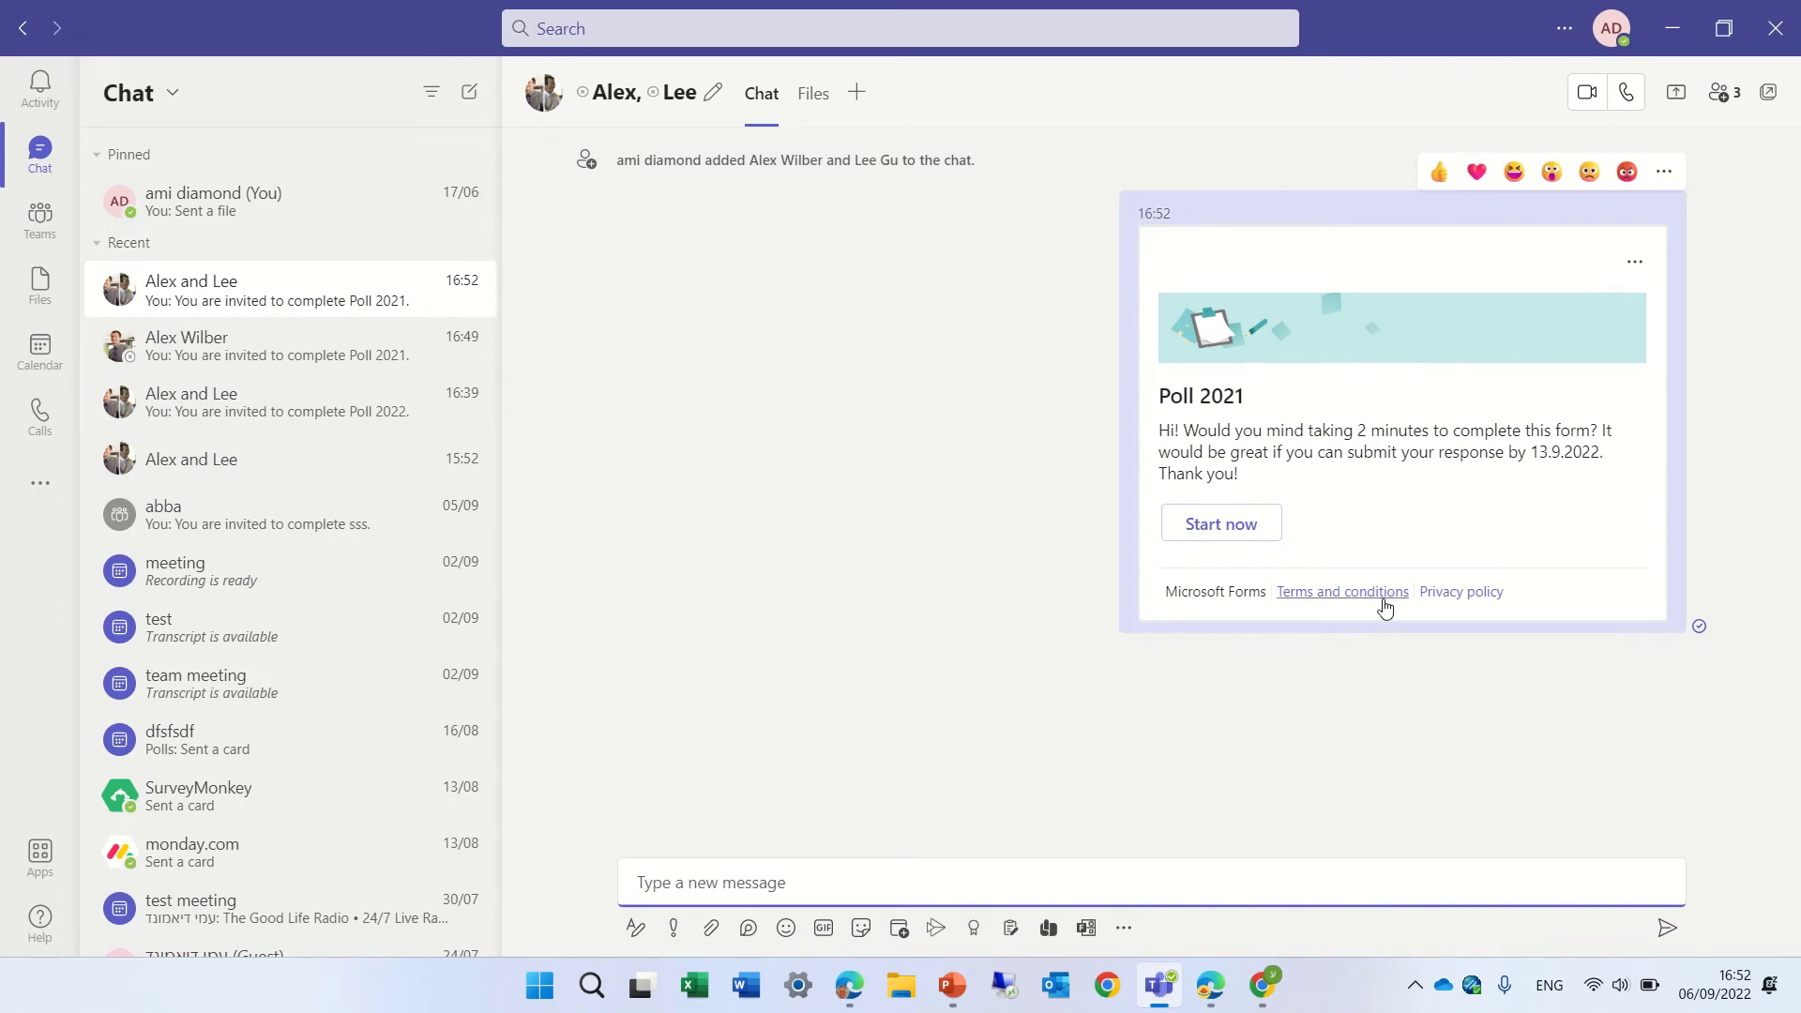
left_click(1672, 35)
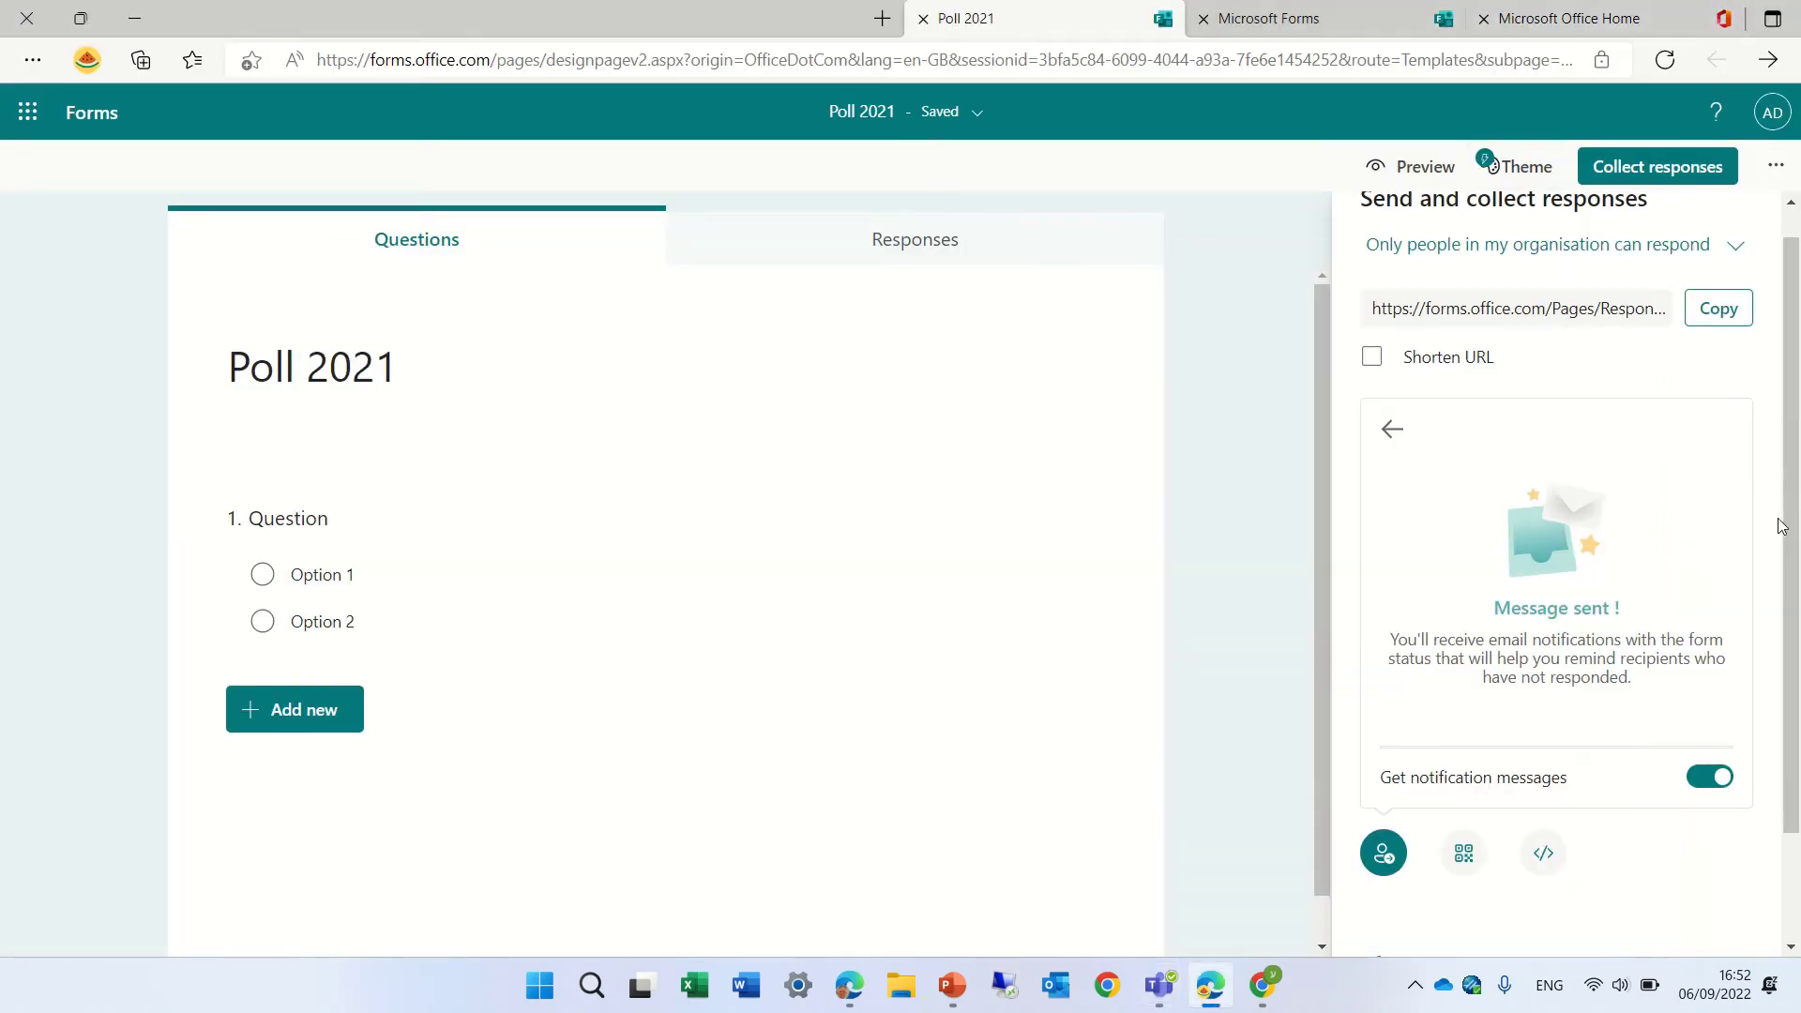
Address a new invitation to the Demo Docs HR channel and send it as a Teams post
scroll(1781, 526, "up", 1)
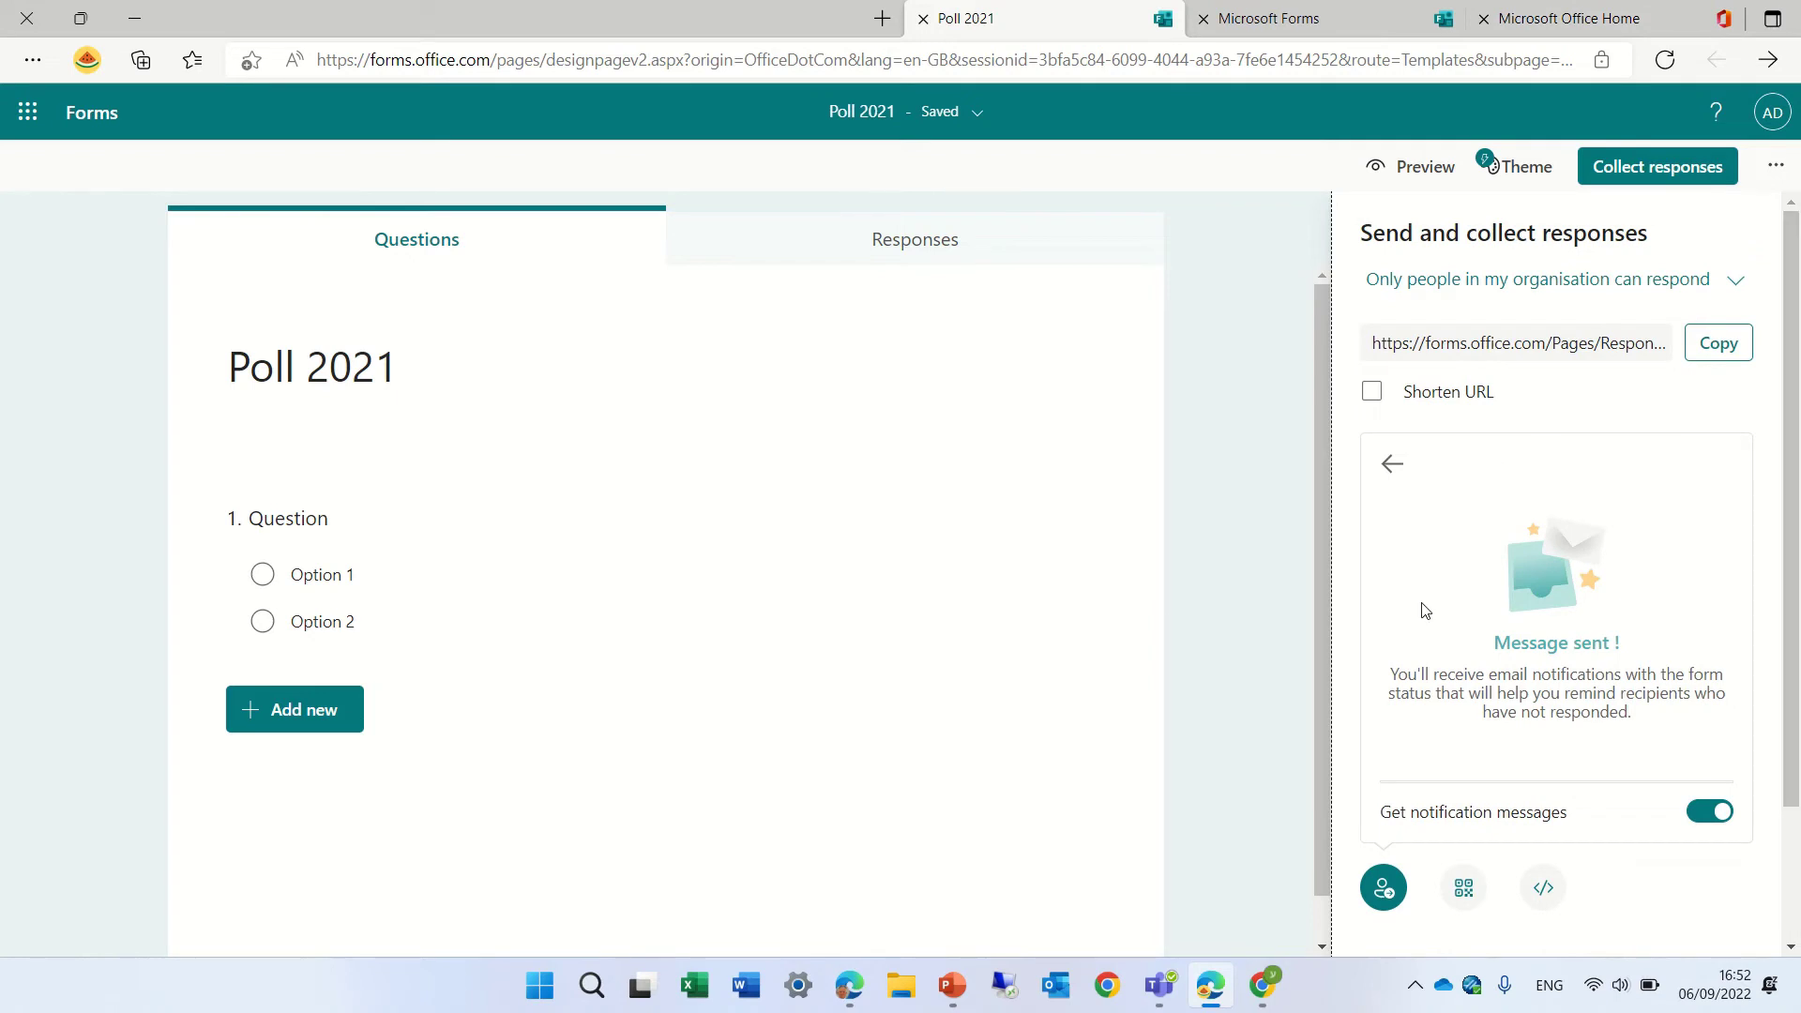
left_click(1391, 465)
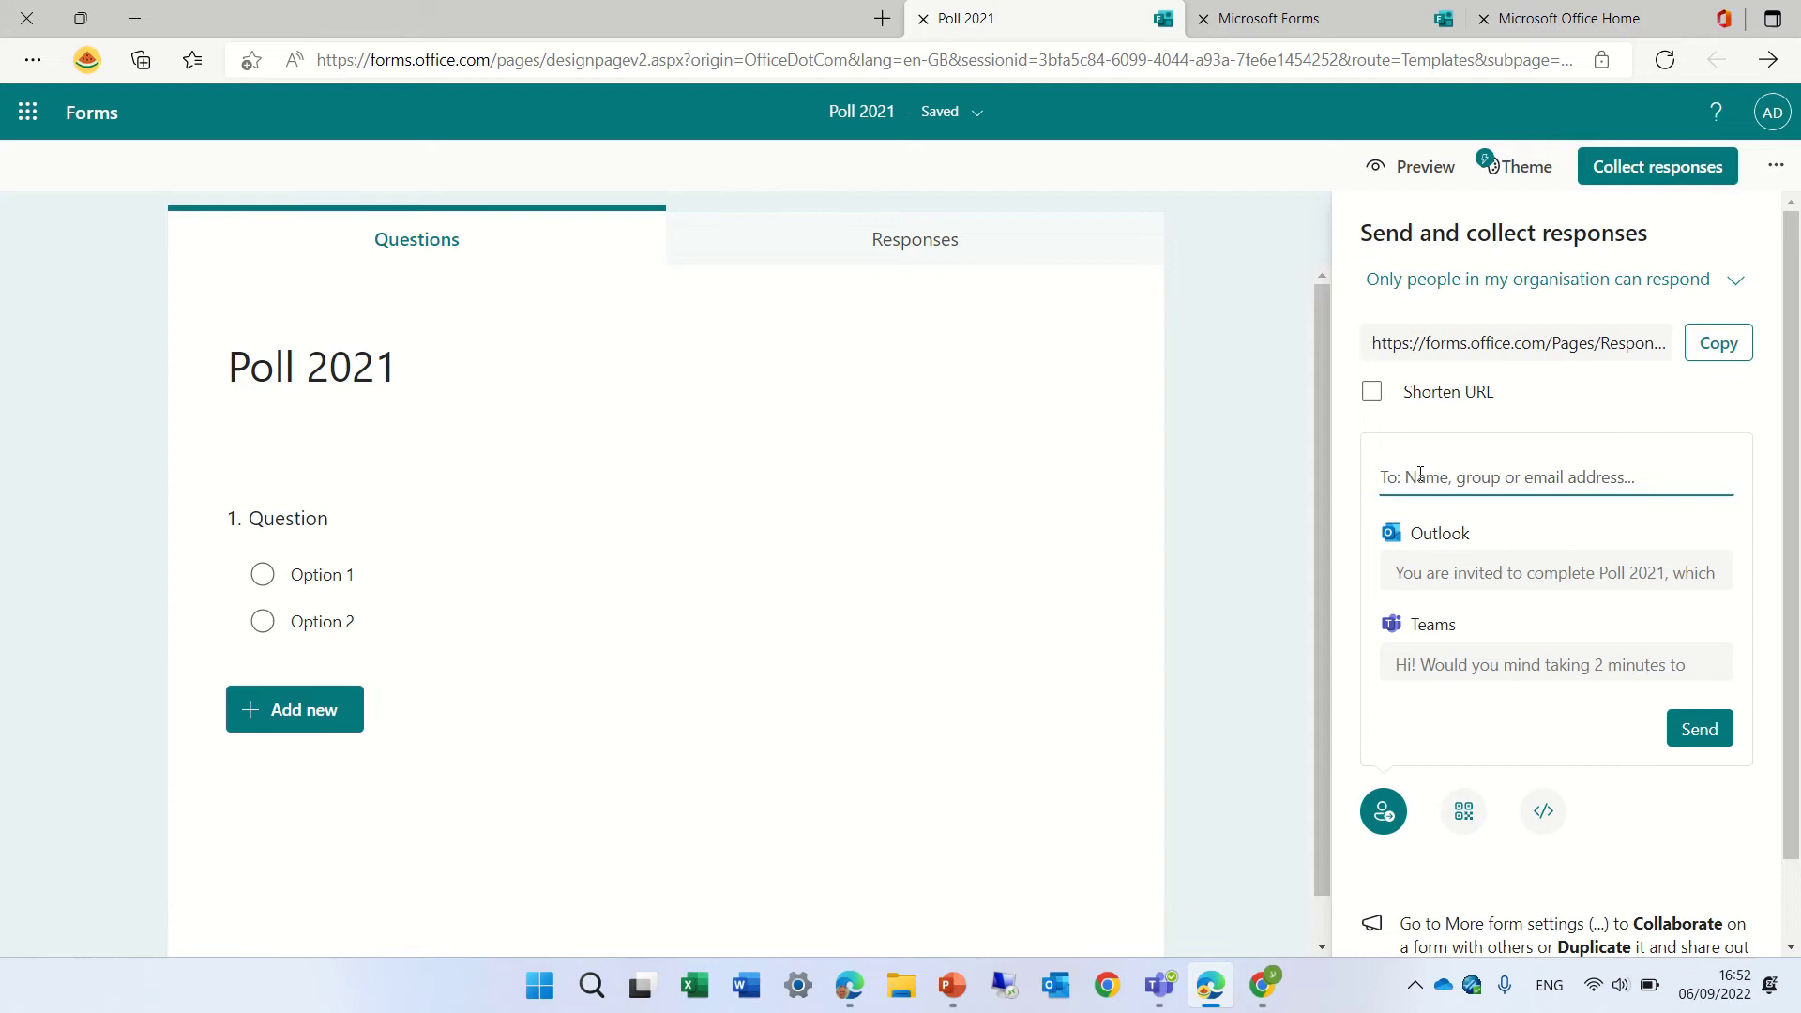
type("hr")
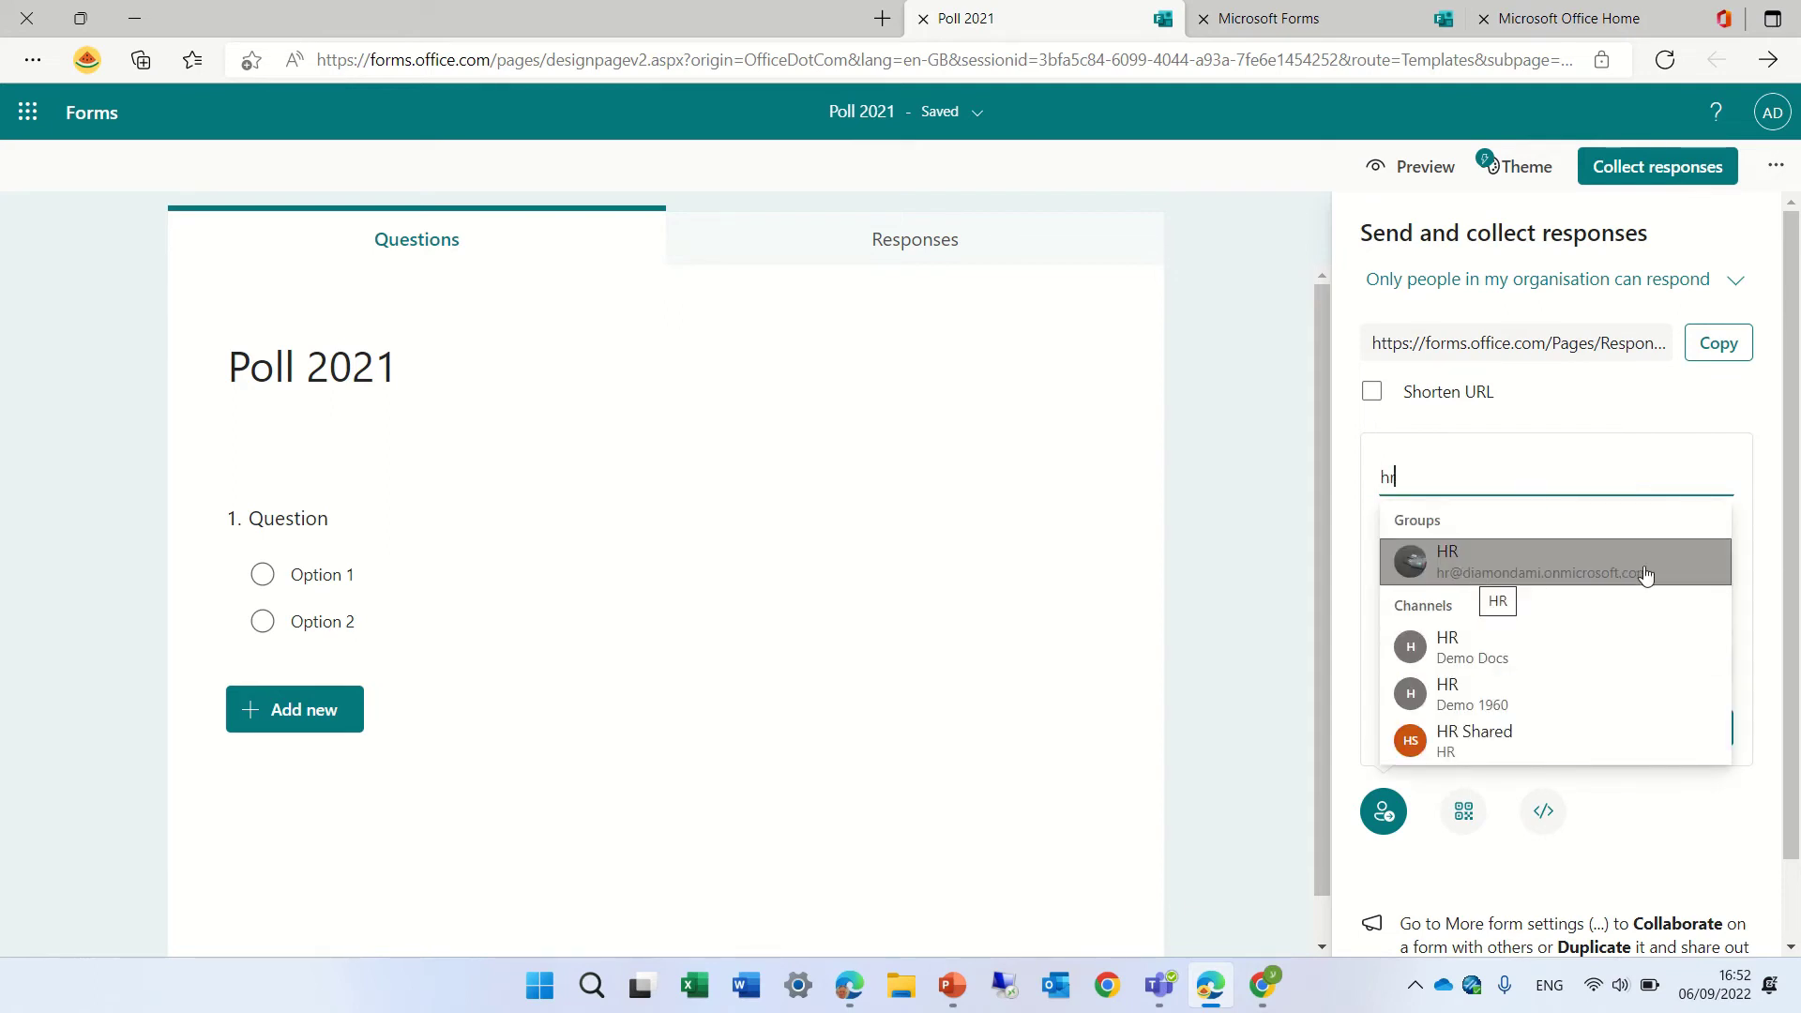
left_click(1796, 488)
left_click(1467, 475)
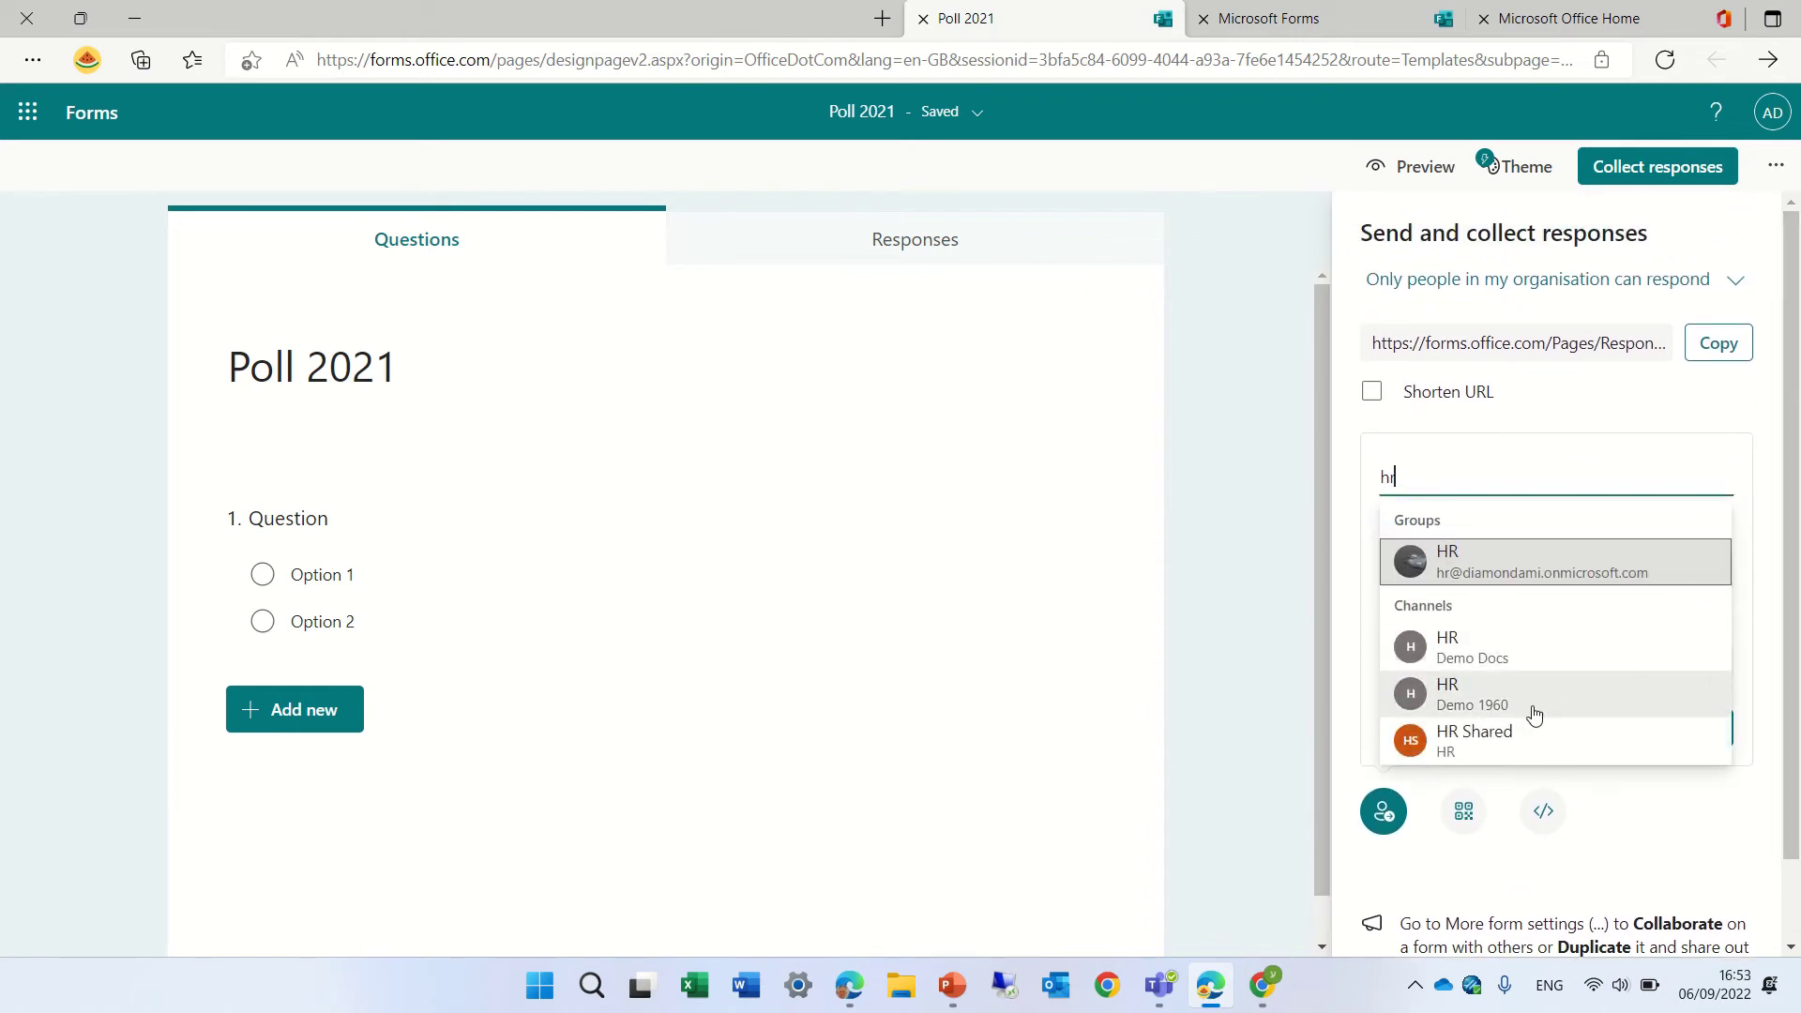
left_click(1532, 654)
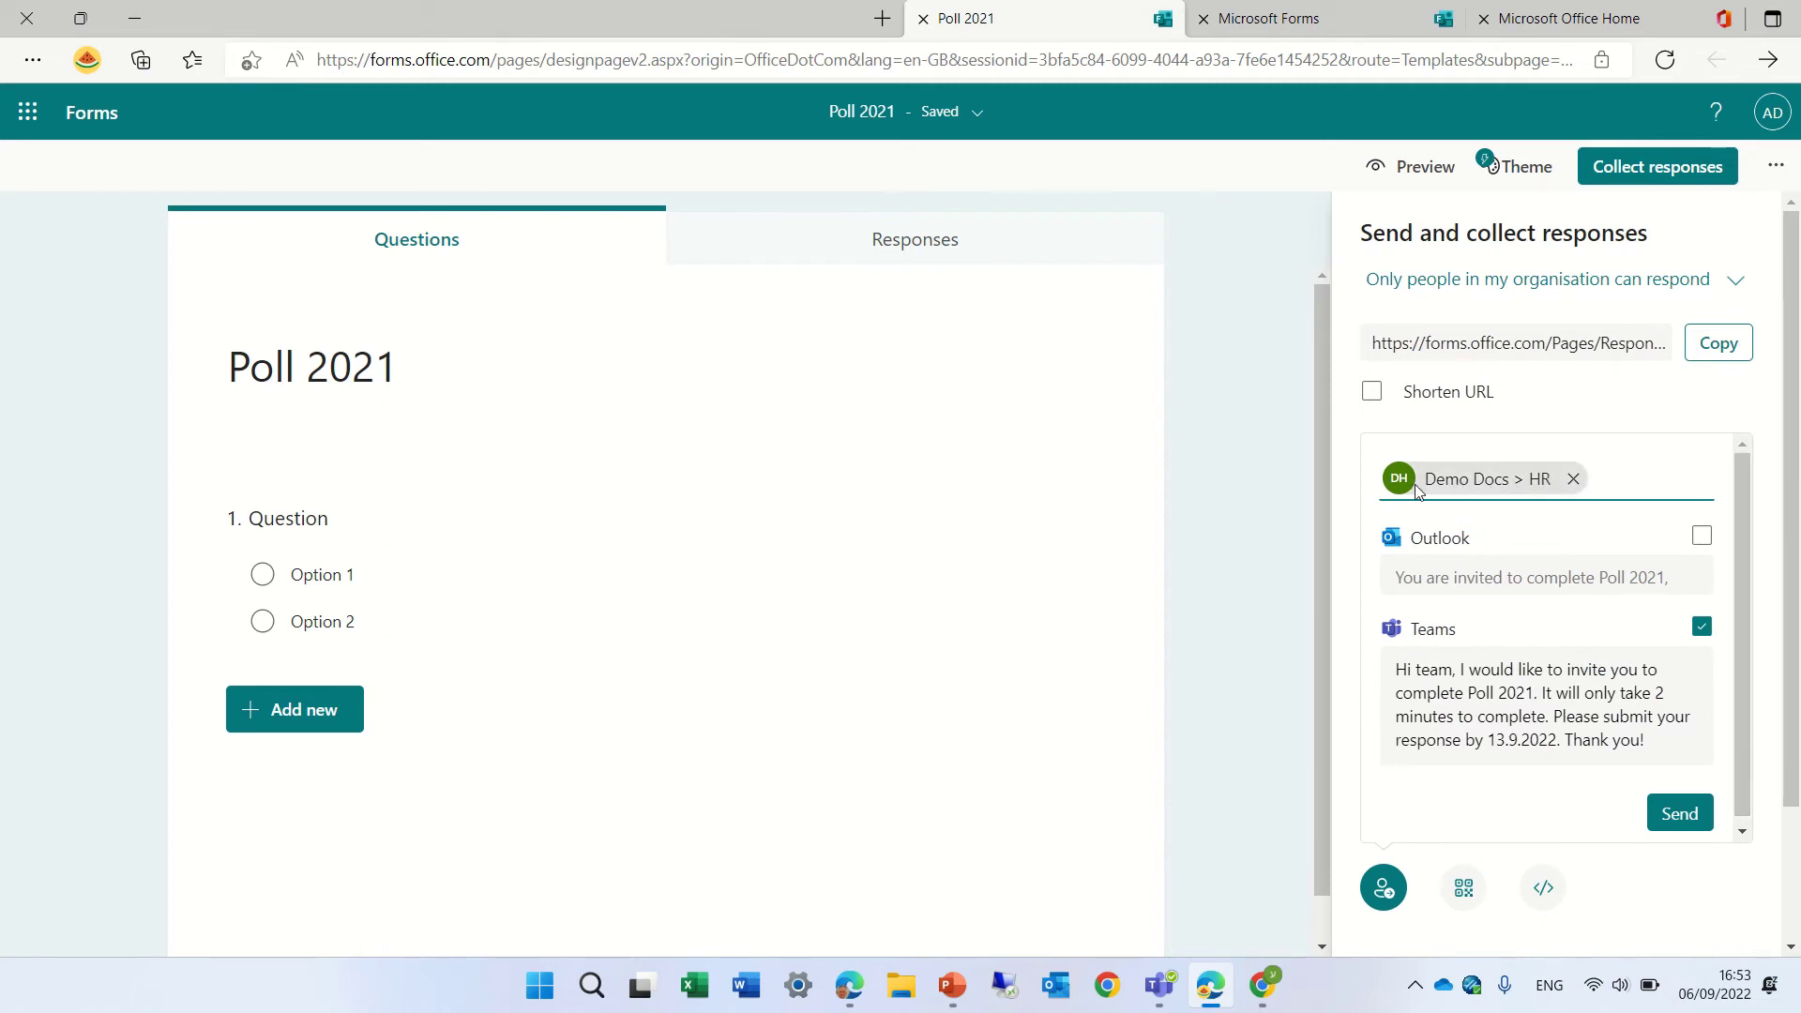
left_click(1683, 820)
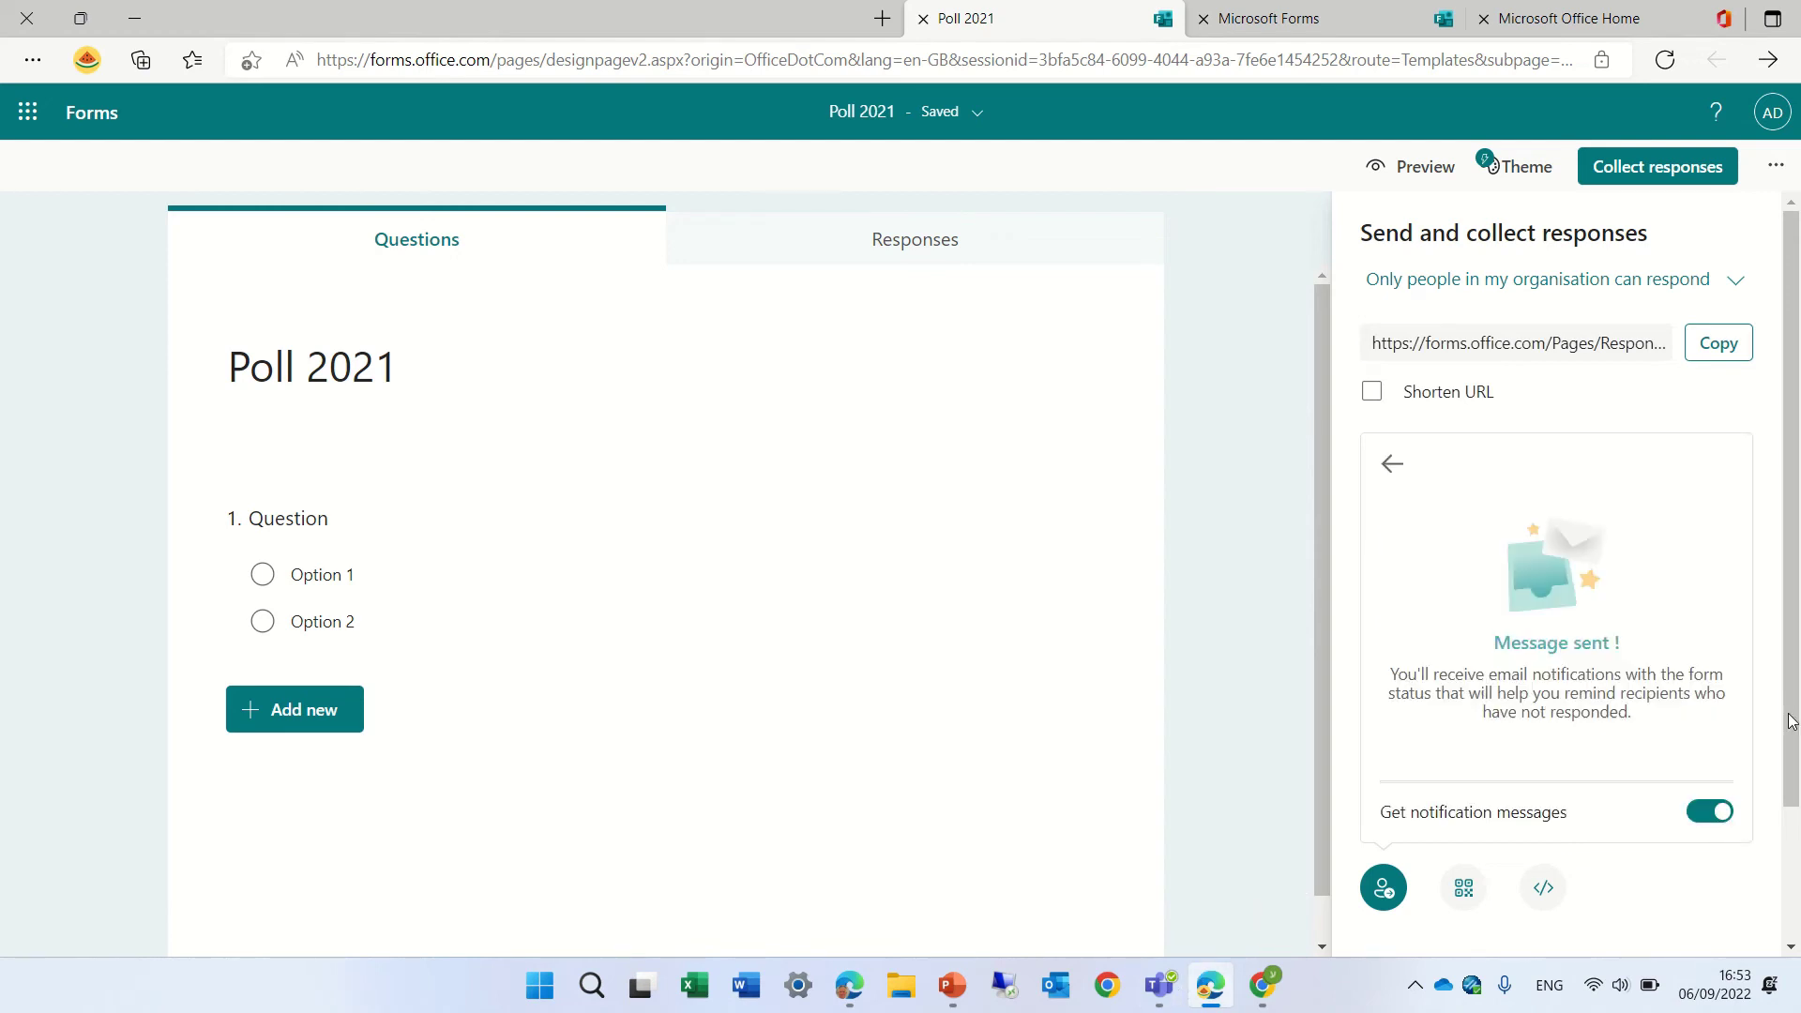
Open the Demo Docs HR channel in Teams to view the Poll 2021 card
left_click(1163, 1004)
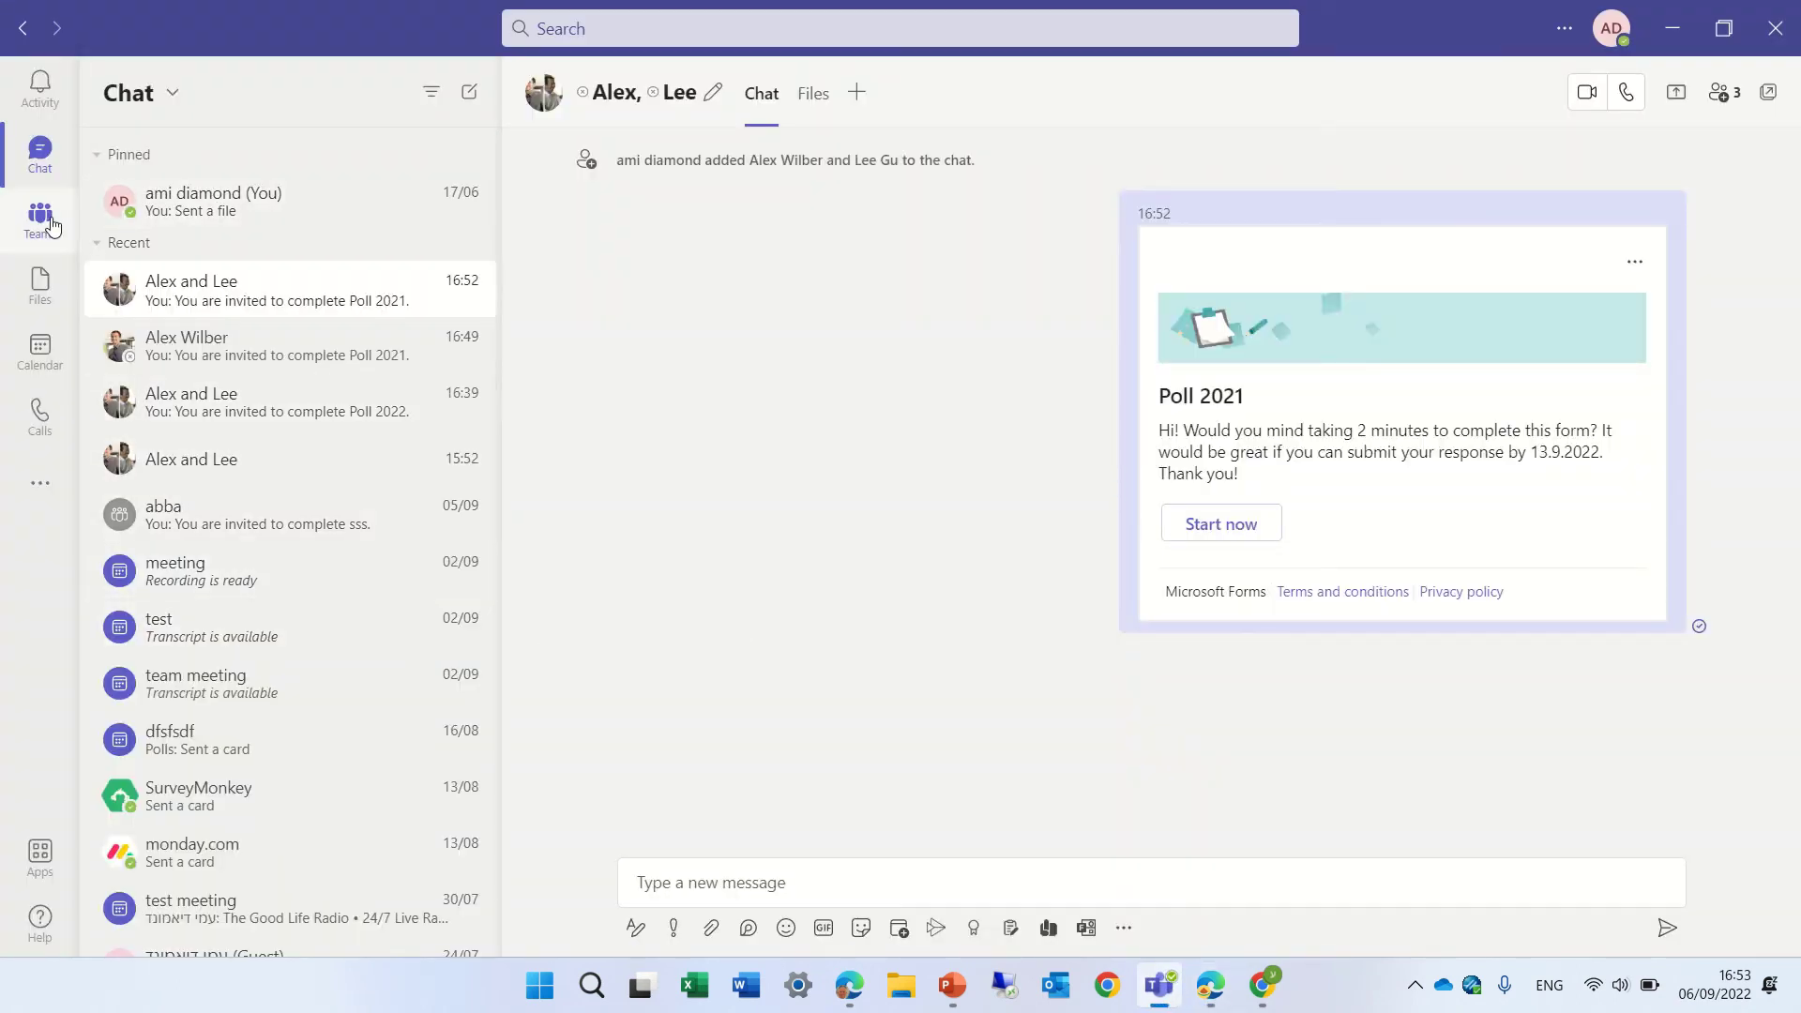
left_click(51, 225)
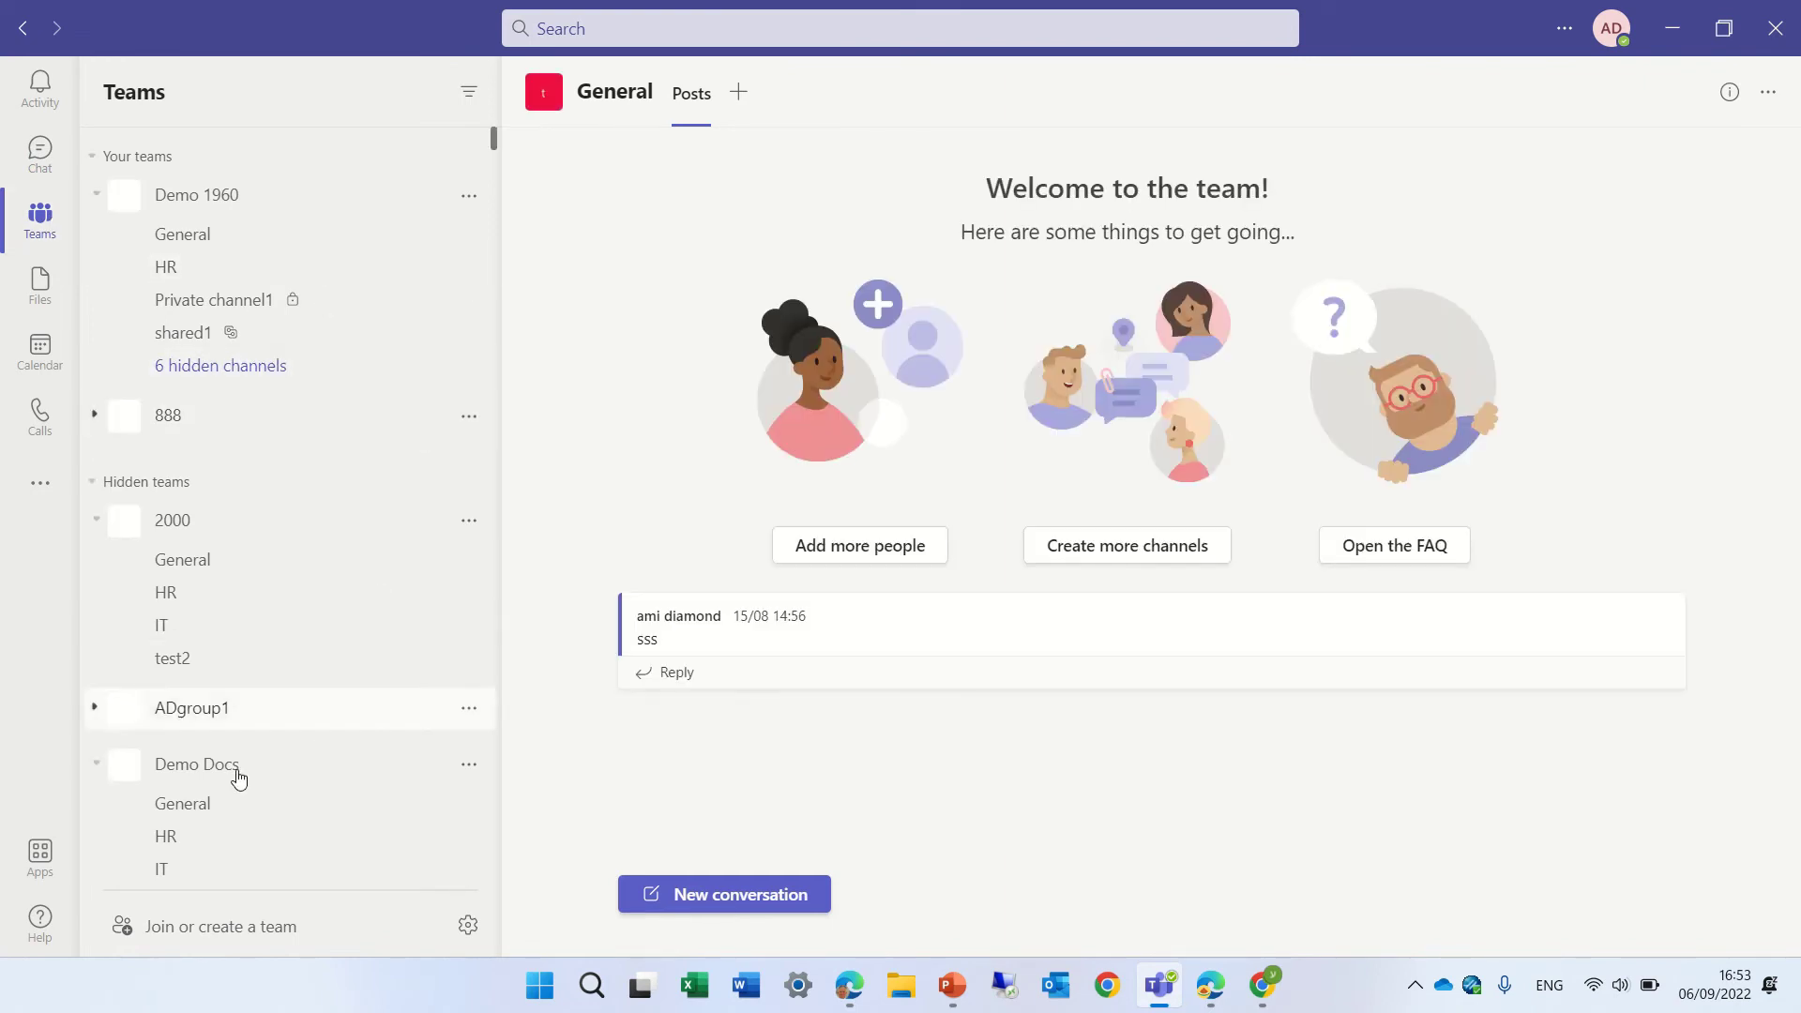
left_click(188, 838)
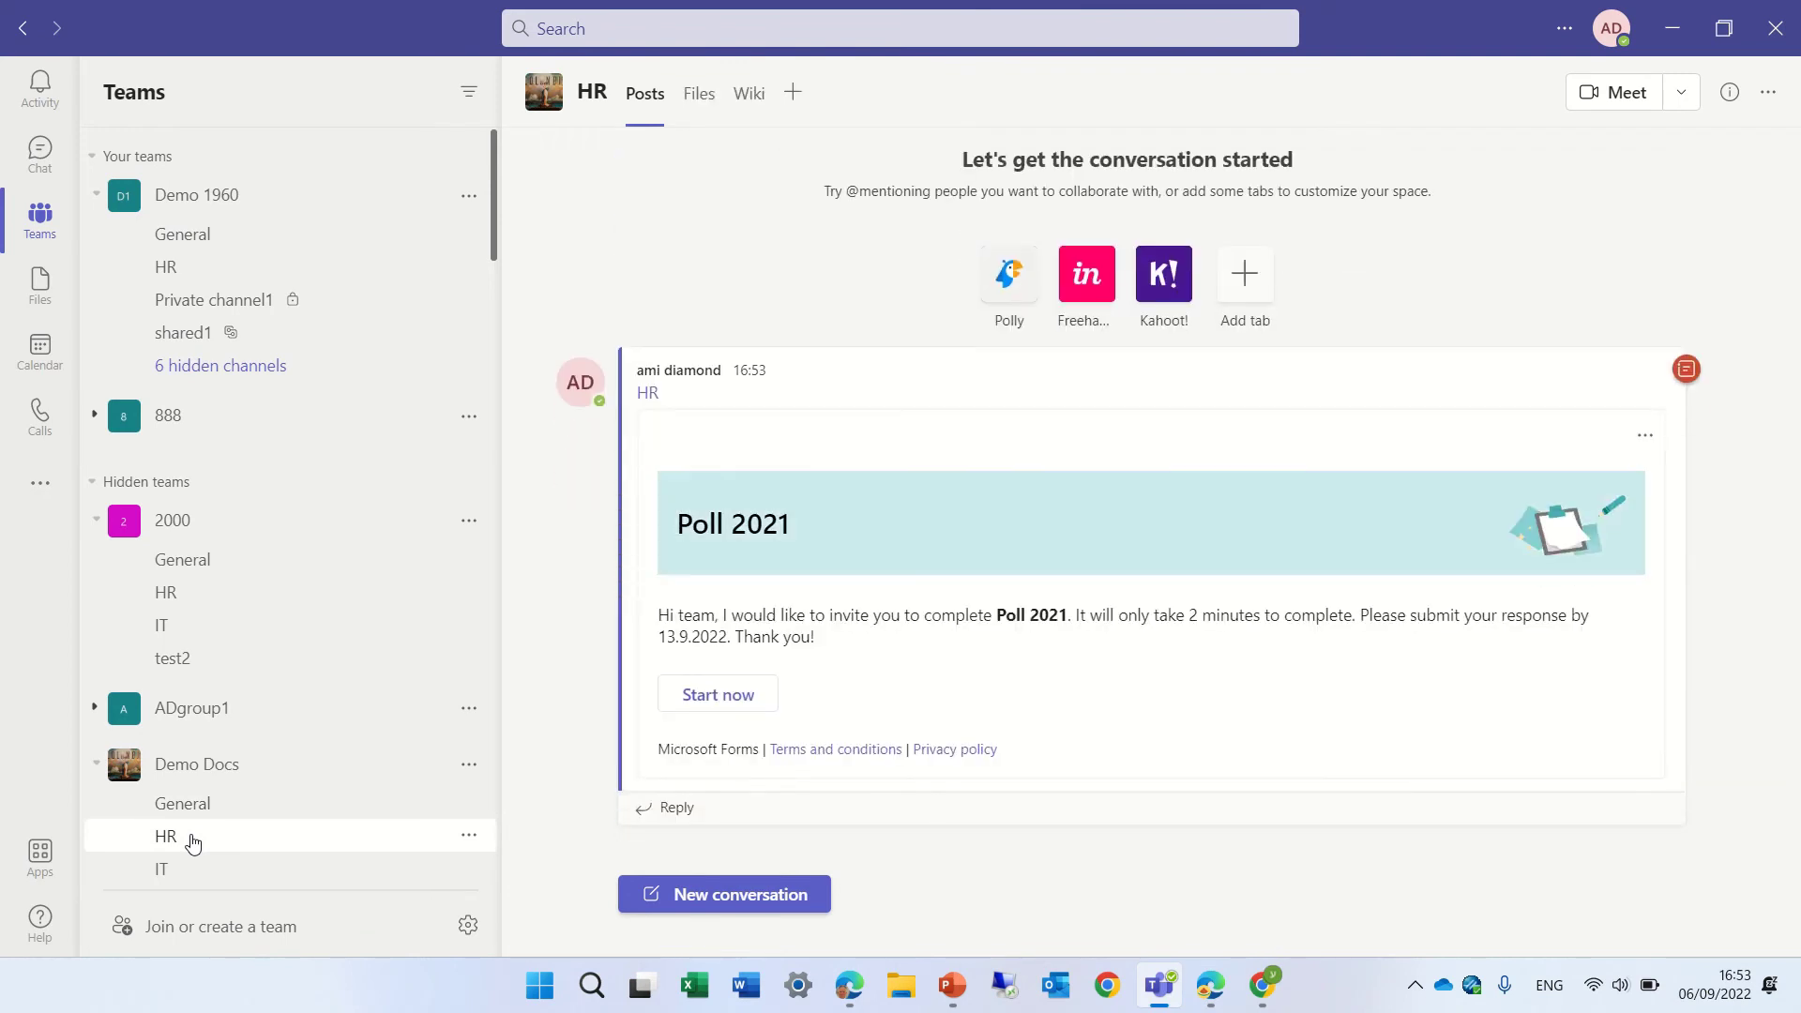
mouse_move(865, 544)
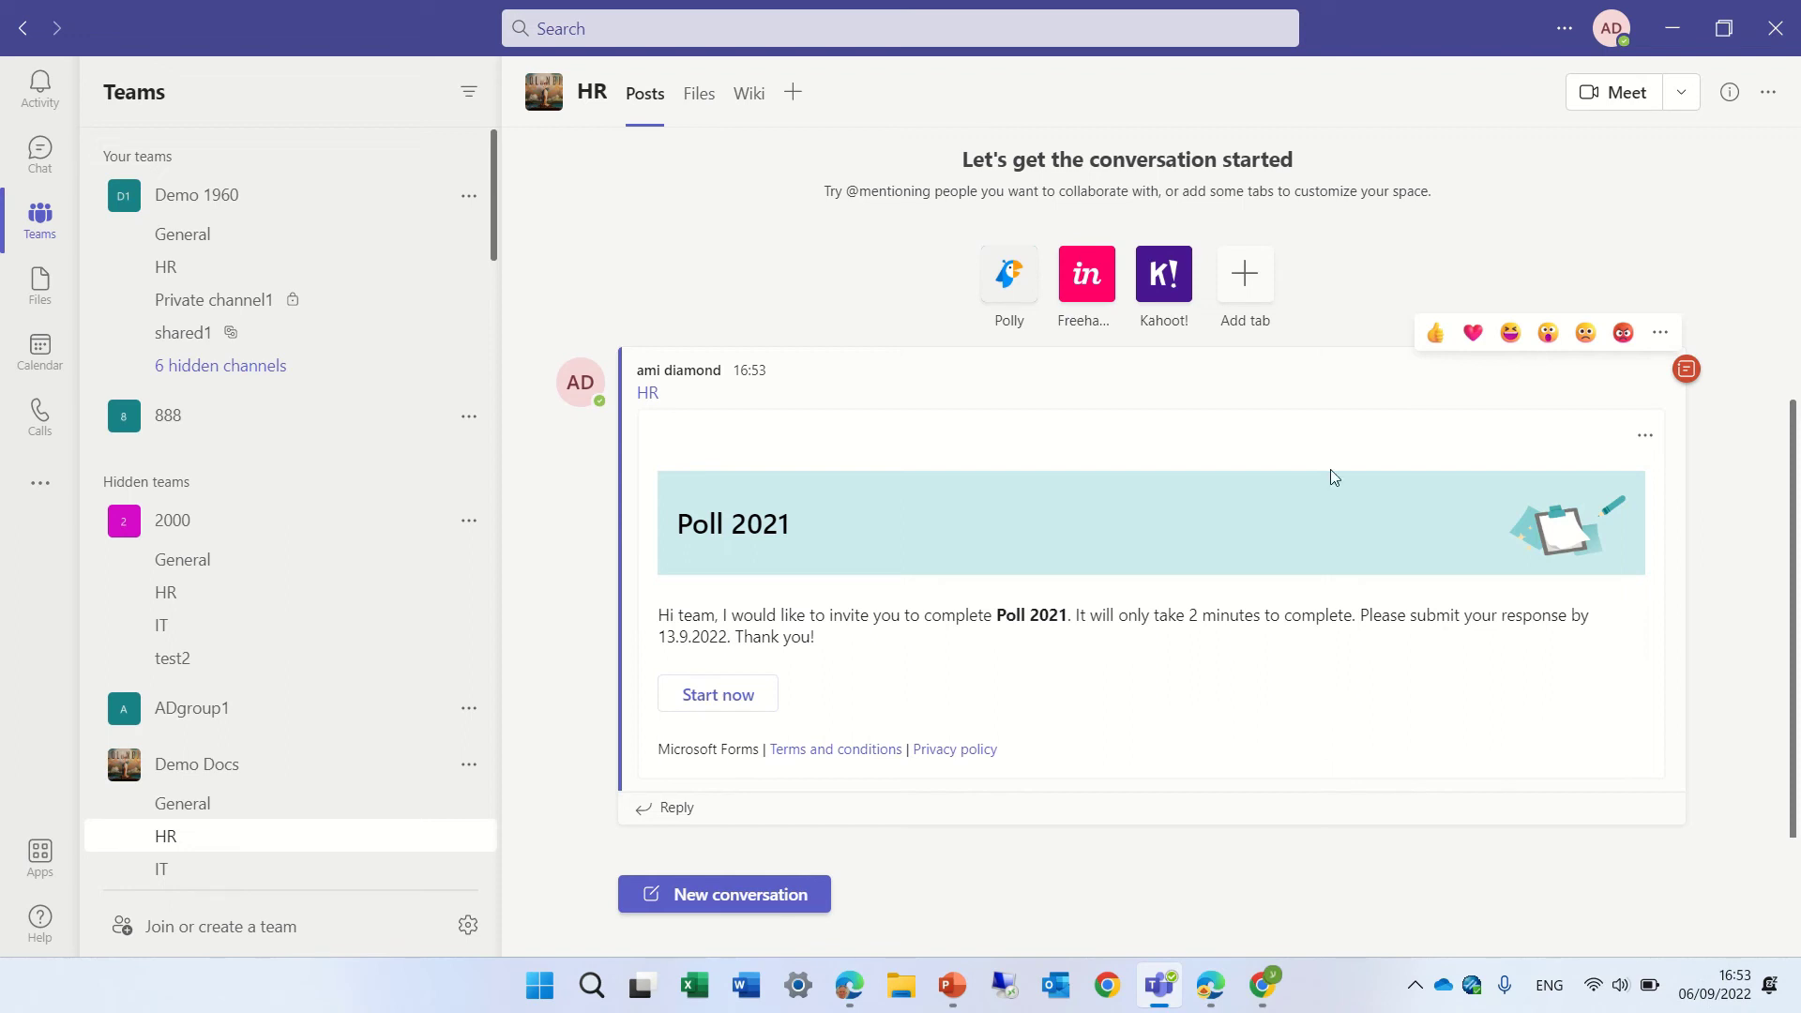
Back in Forms, address a new Poll 2021 invitation to group 2000 and send it by Outlook
left_click(1671, 28)
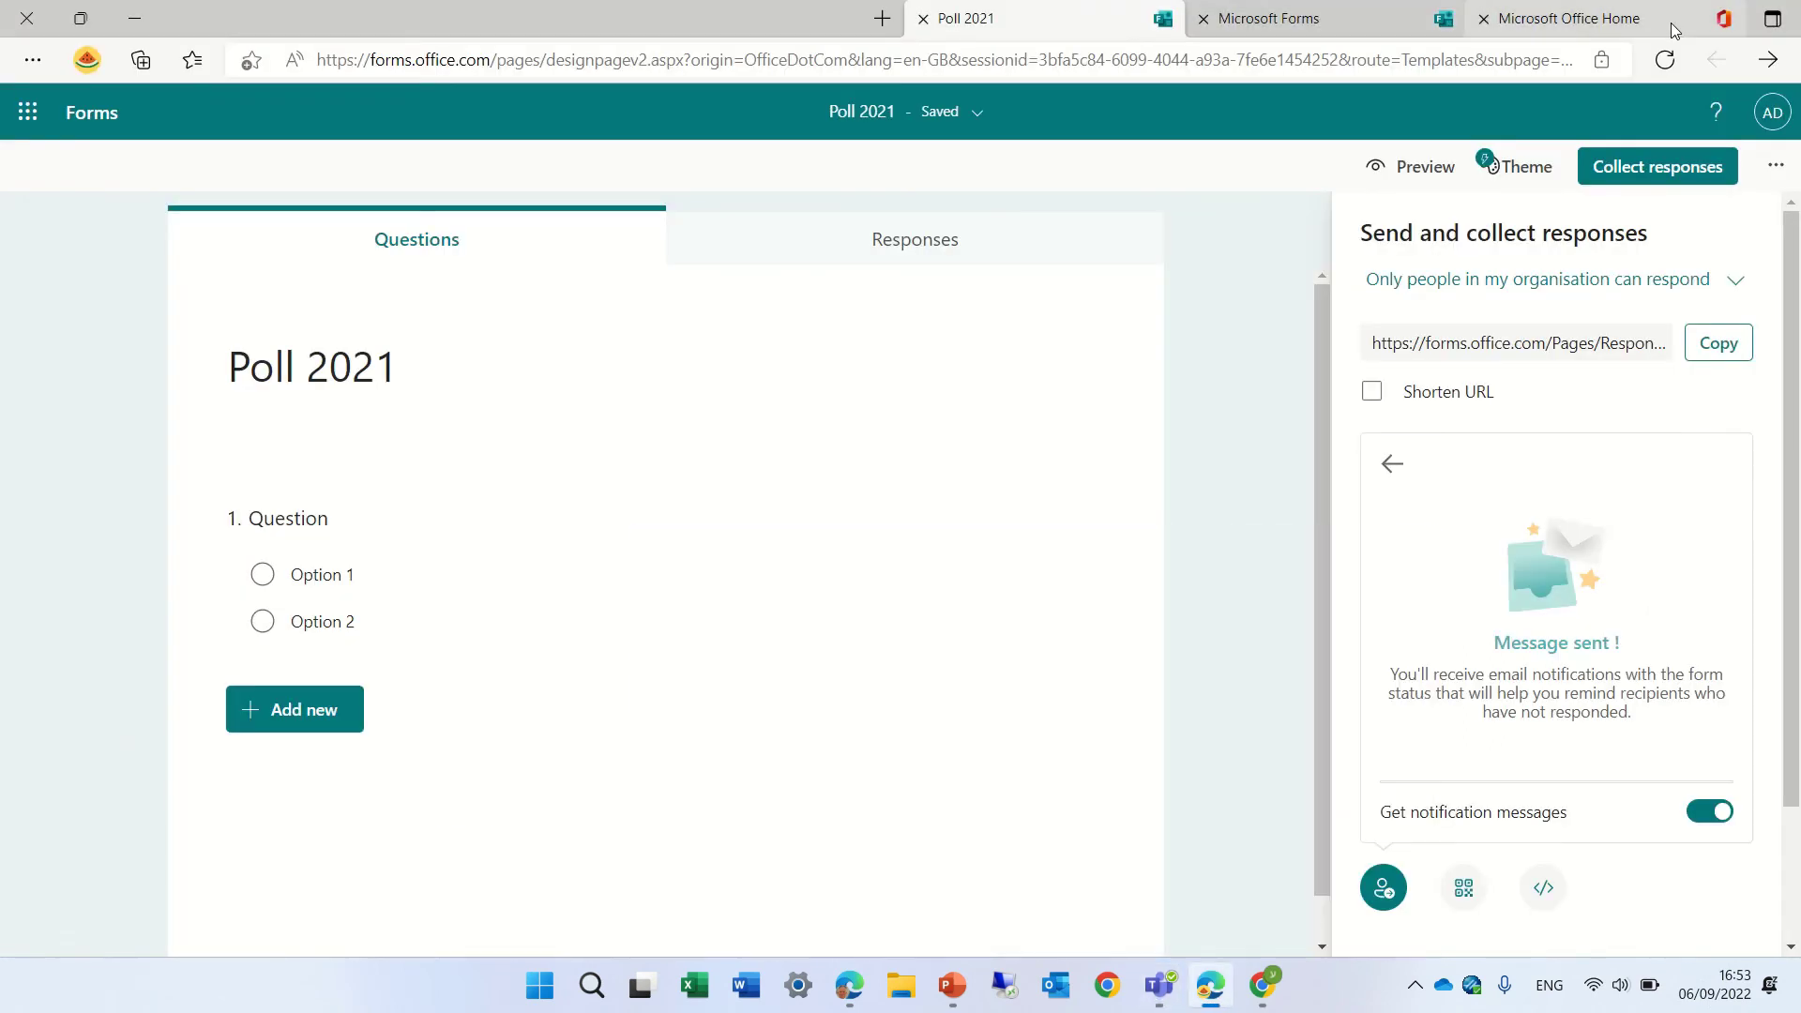
left_click(1390, 462)
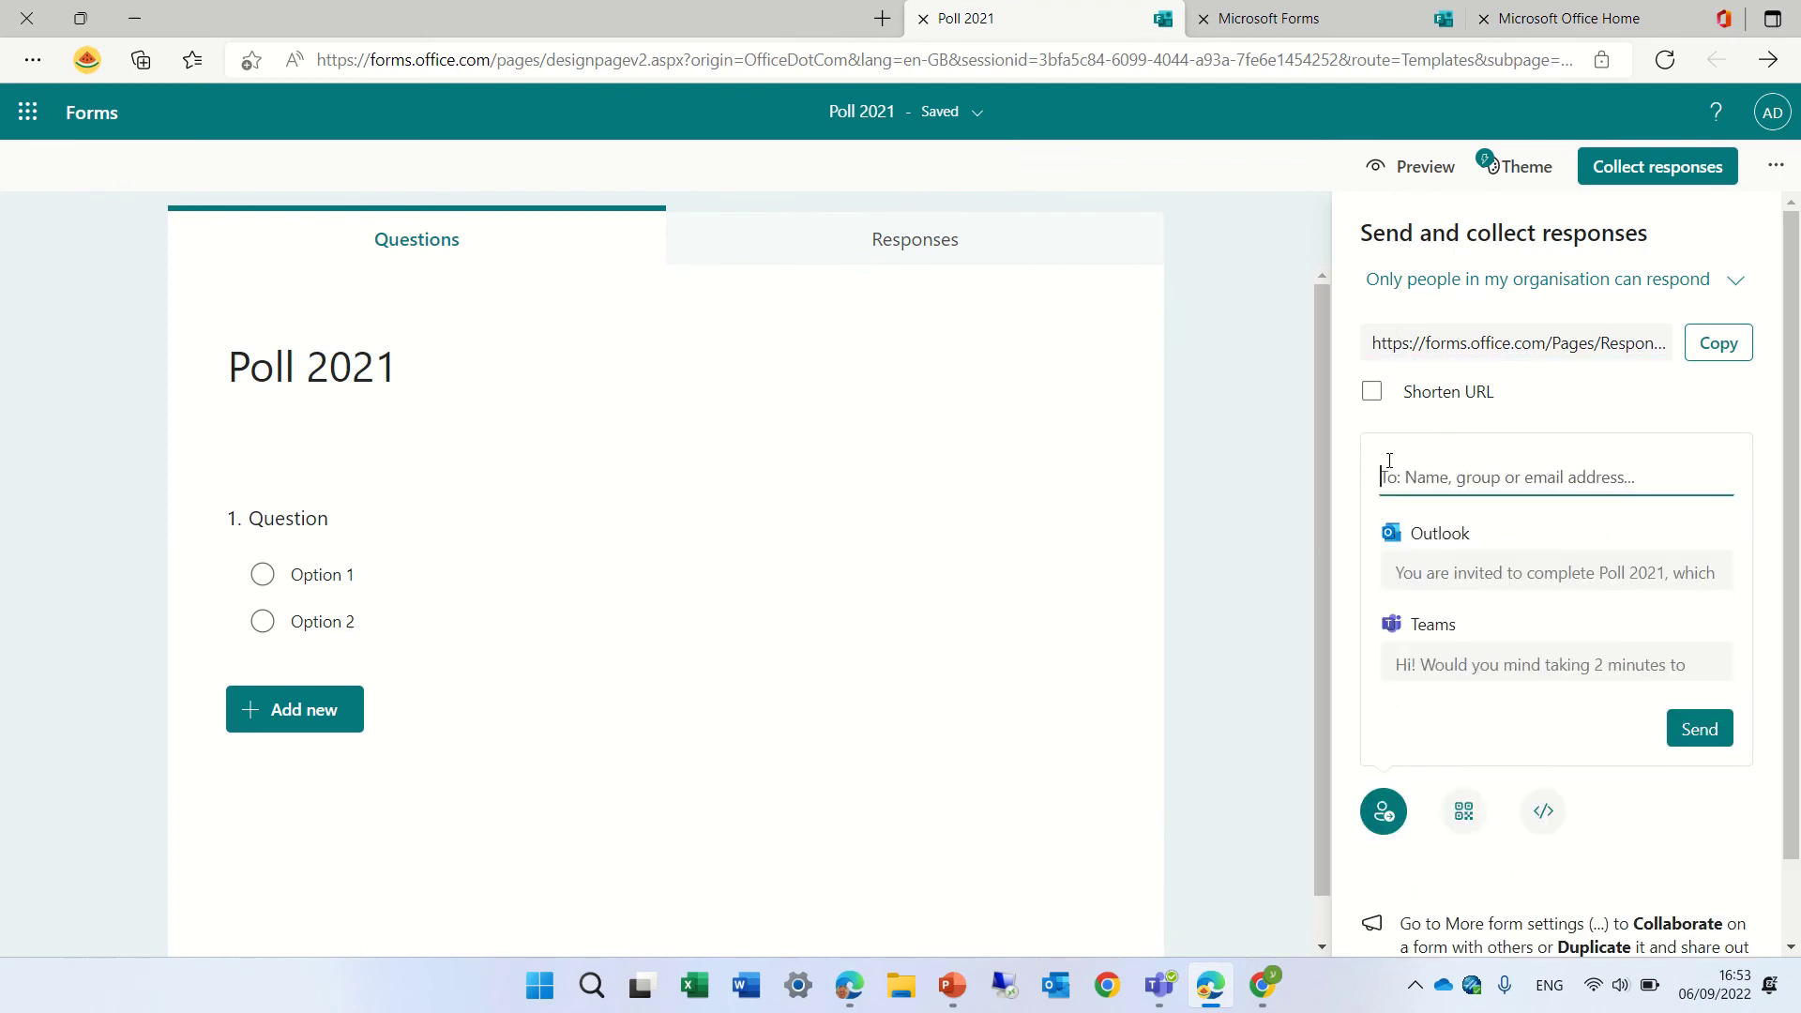
type("2000")
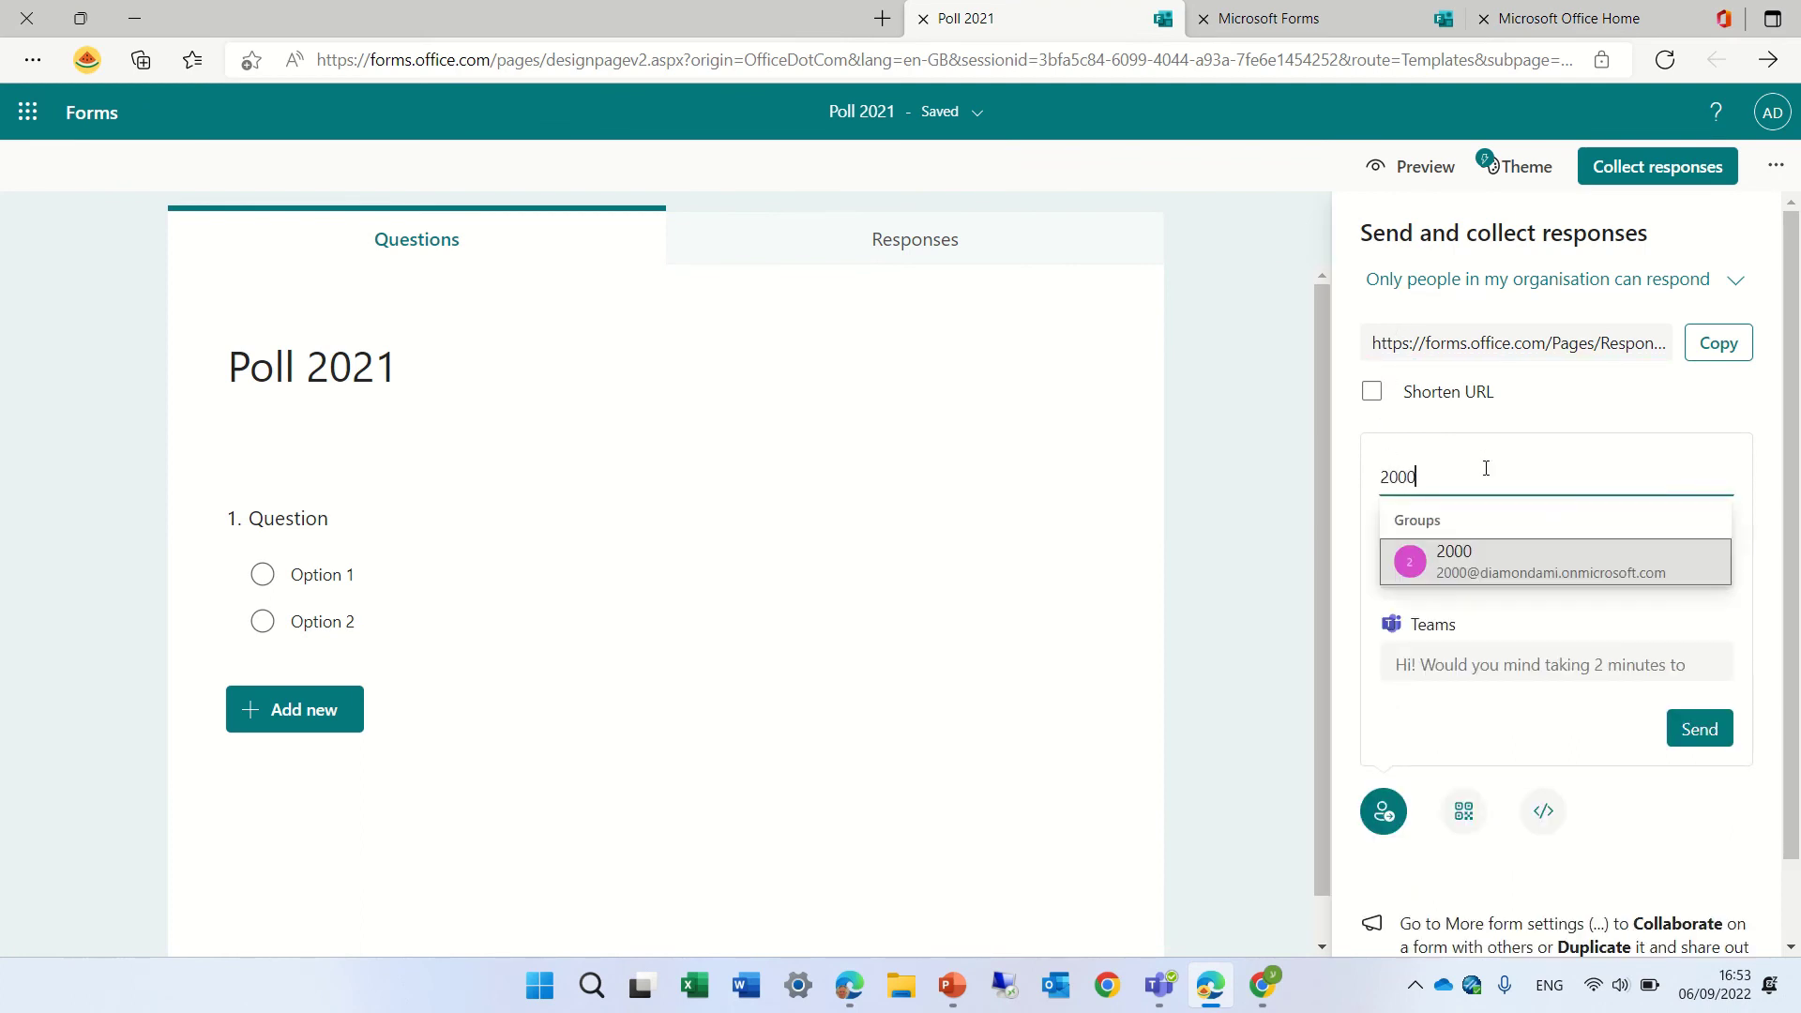
left_click(1451, 559)
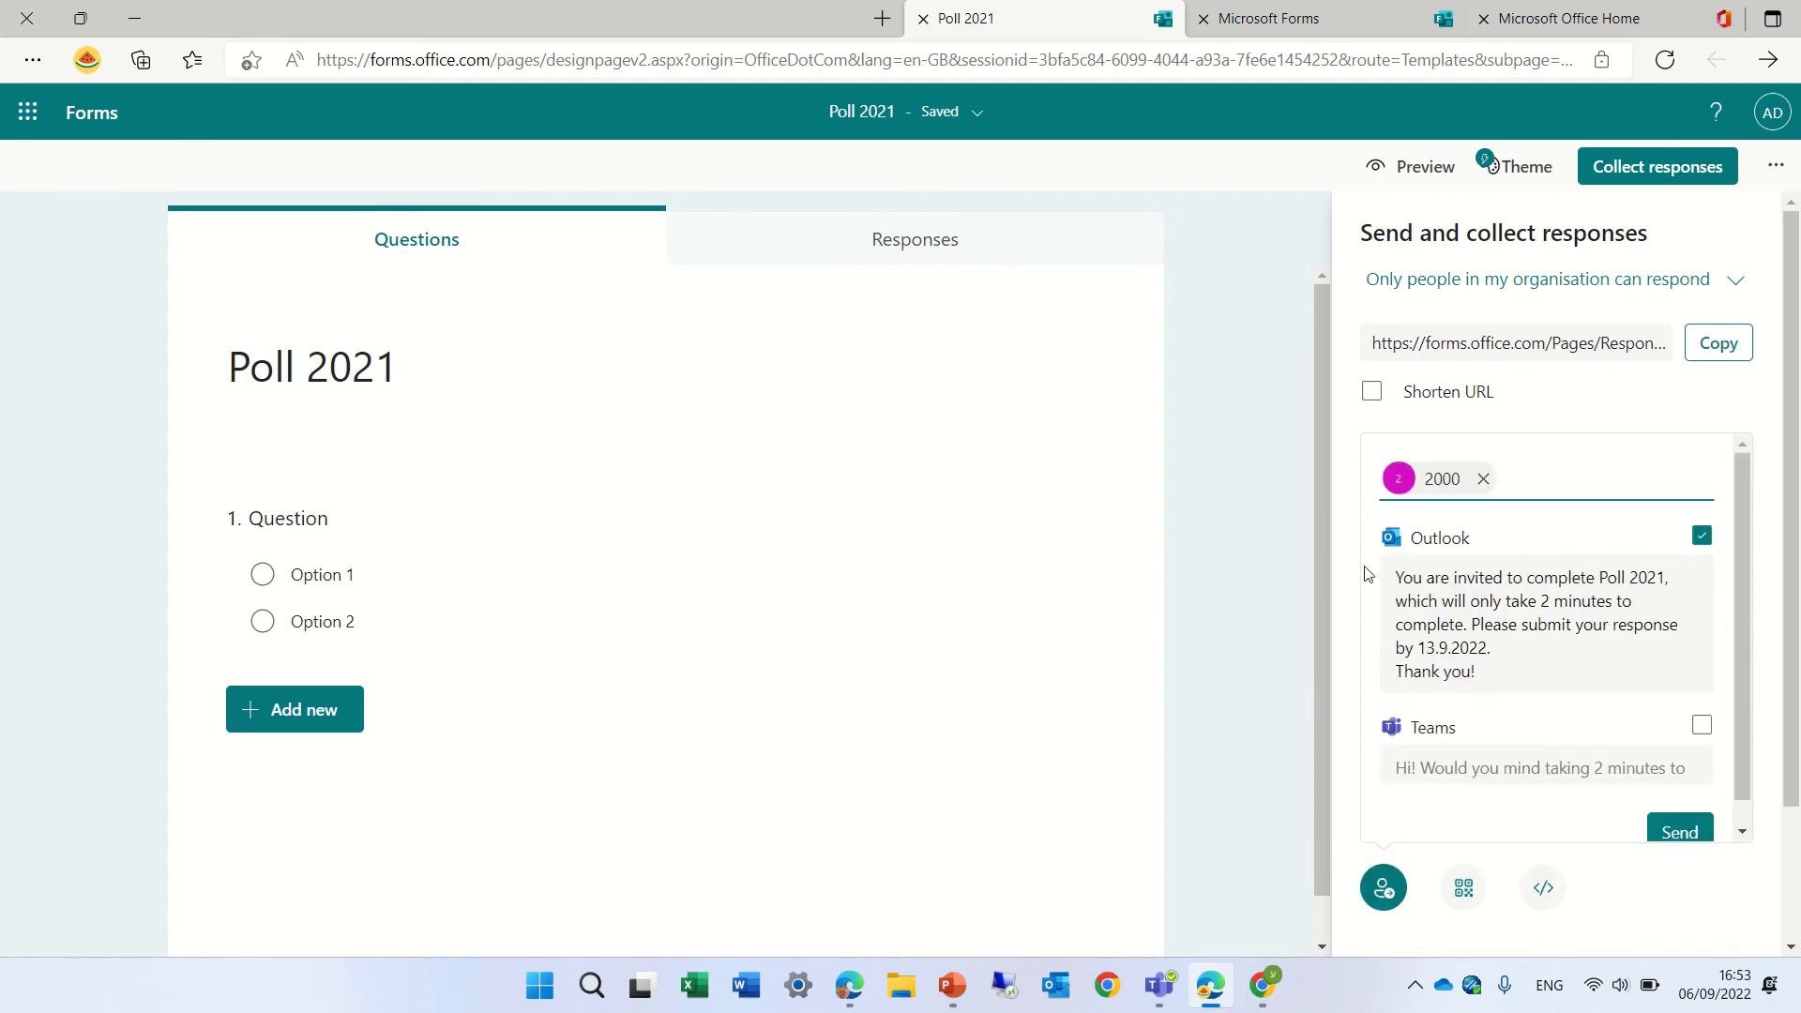
left_click(1684, 833)
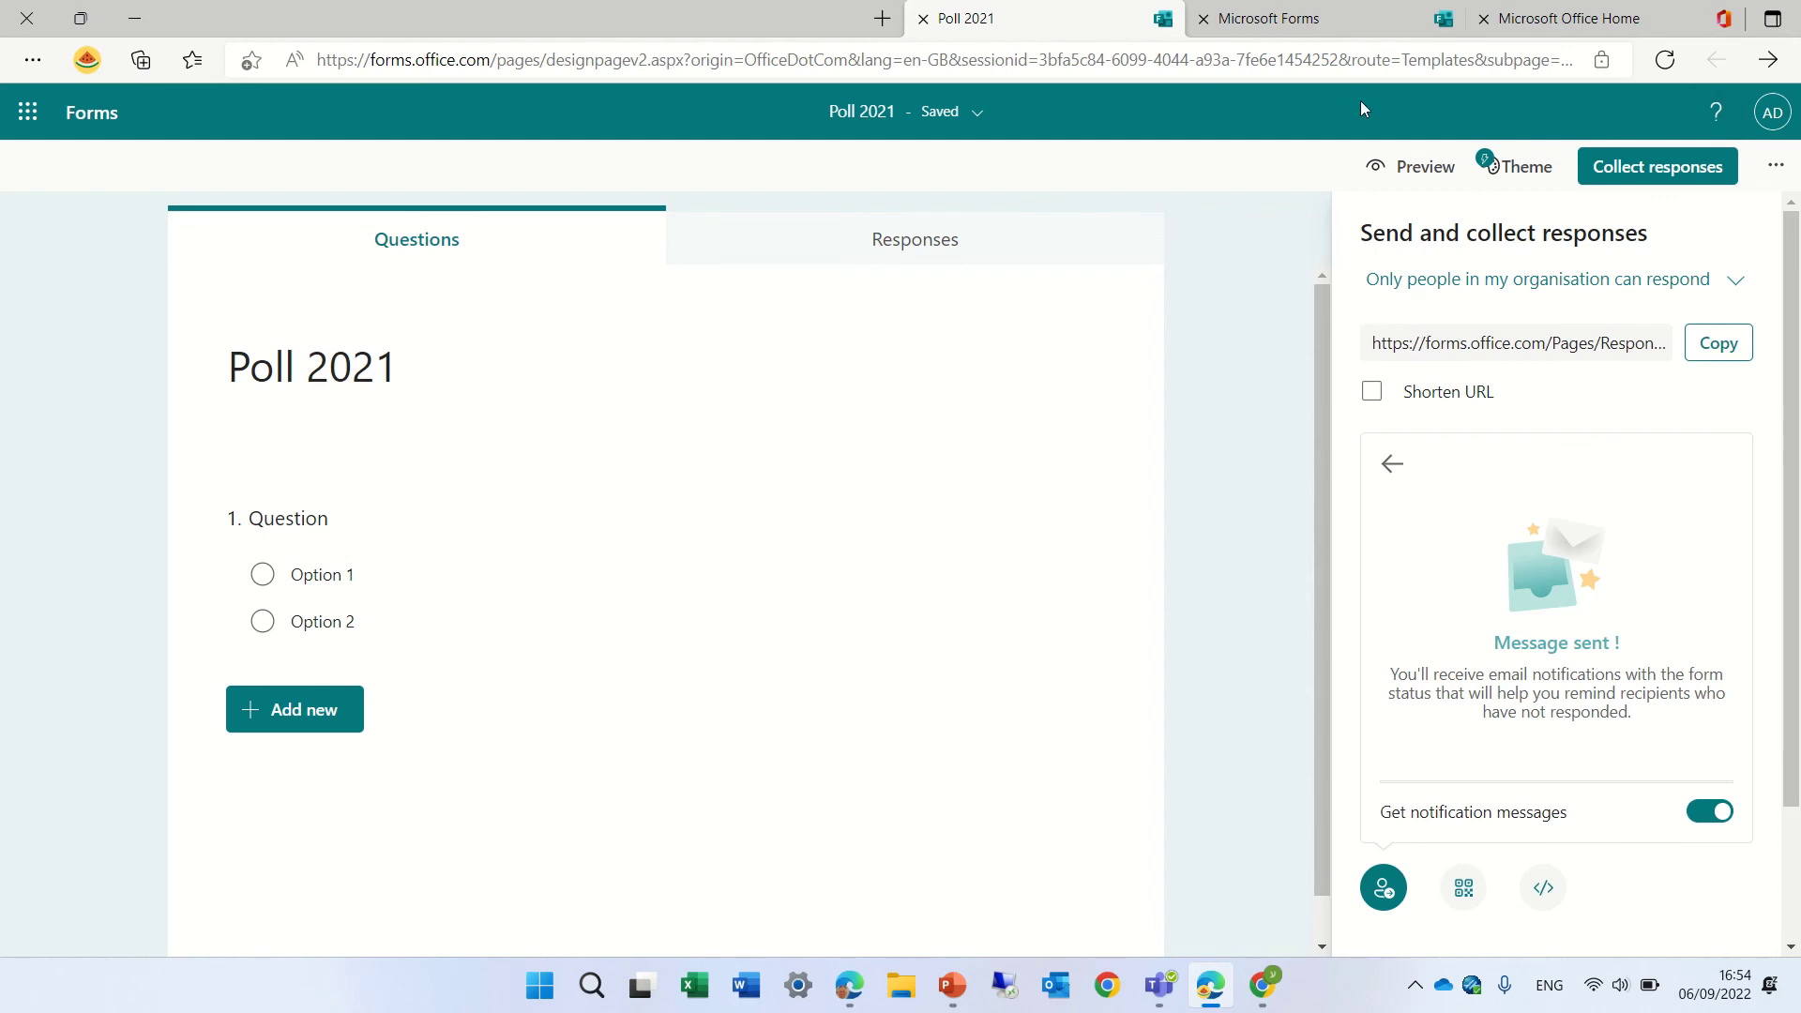
Launch Outlook in a new tab from the app launcher and scroll the folder pane to Groups
left_click(29, 113)
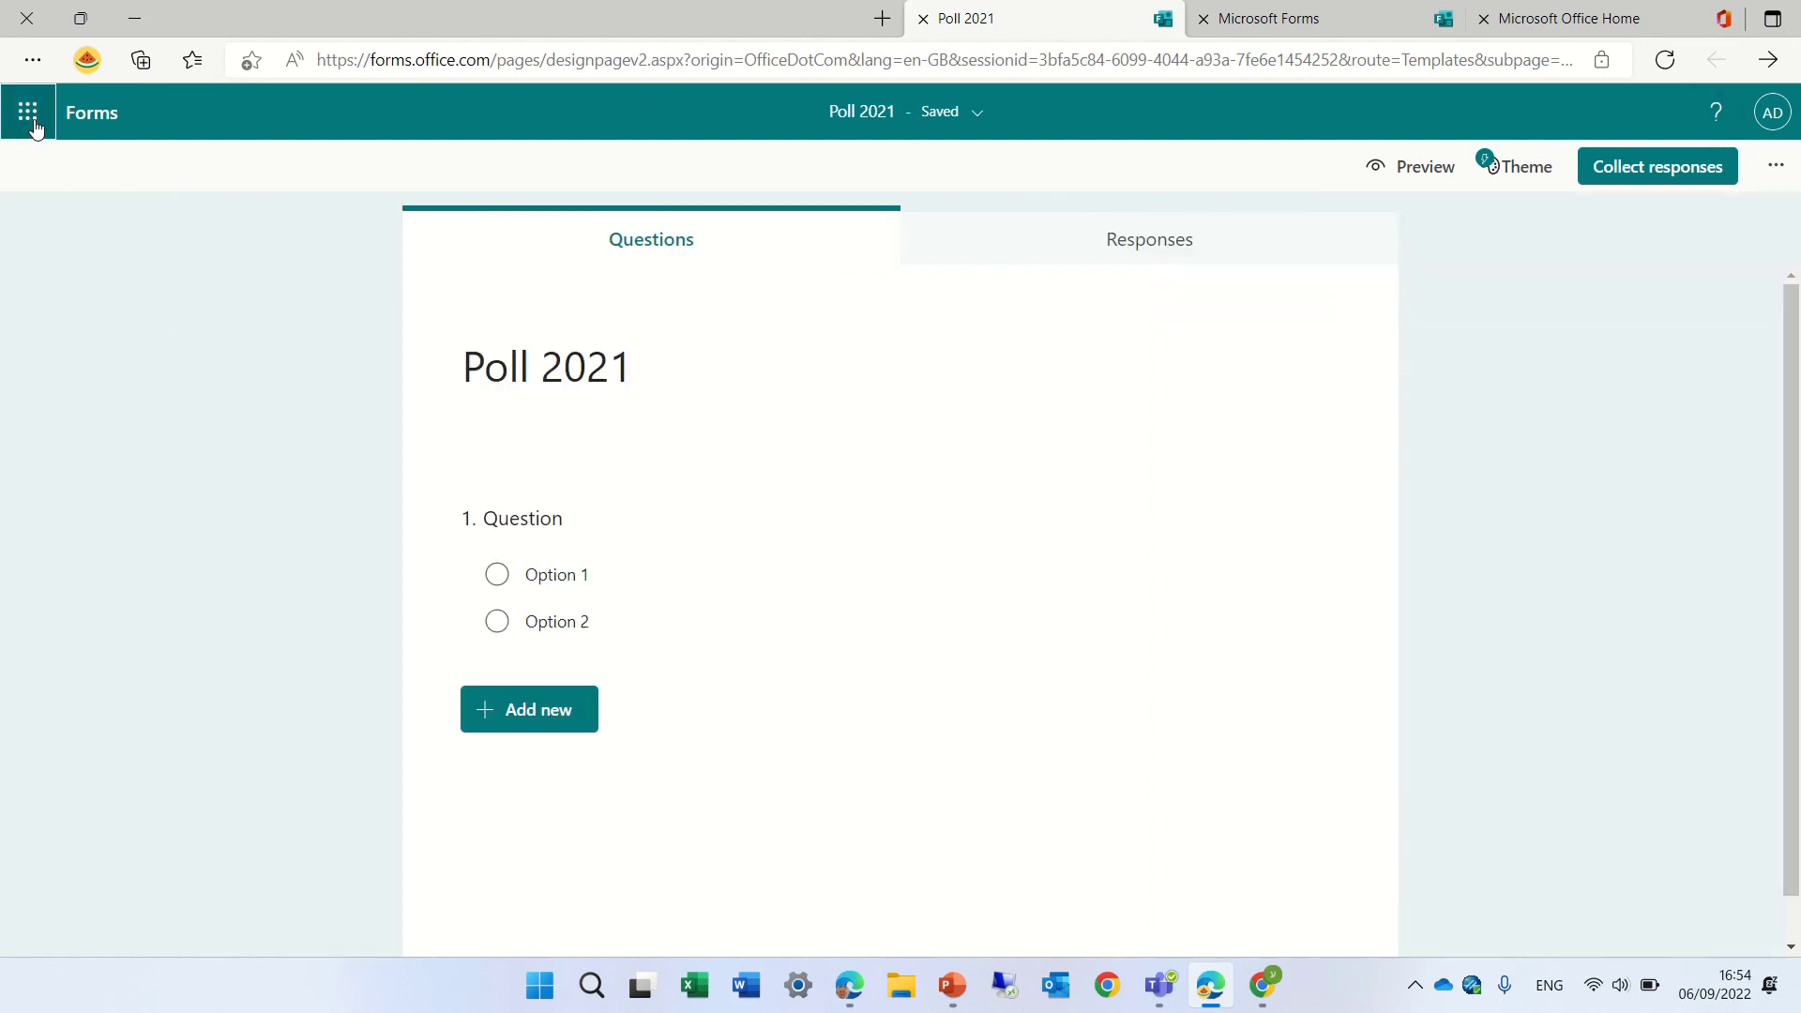
left_click(89, 269)
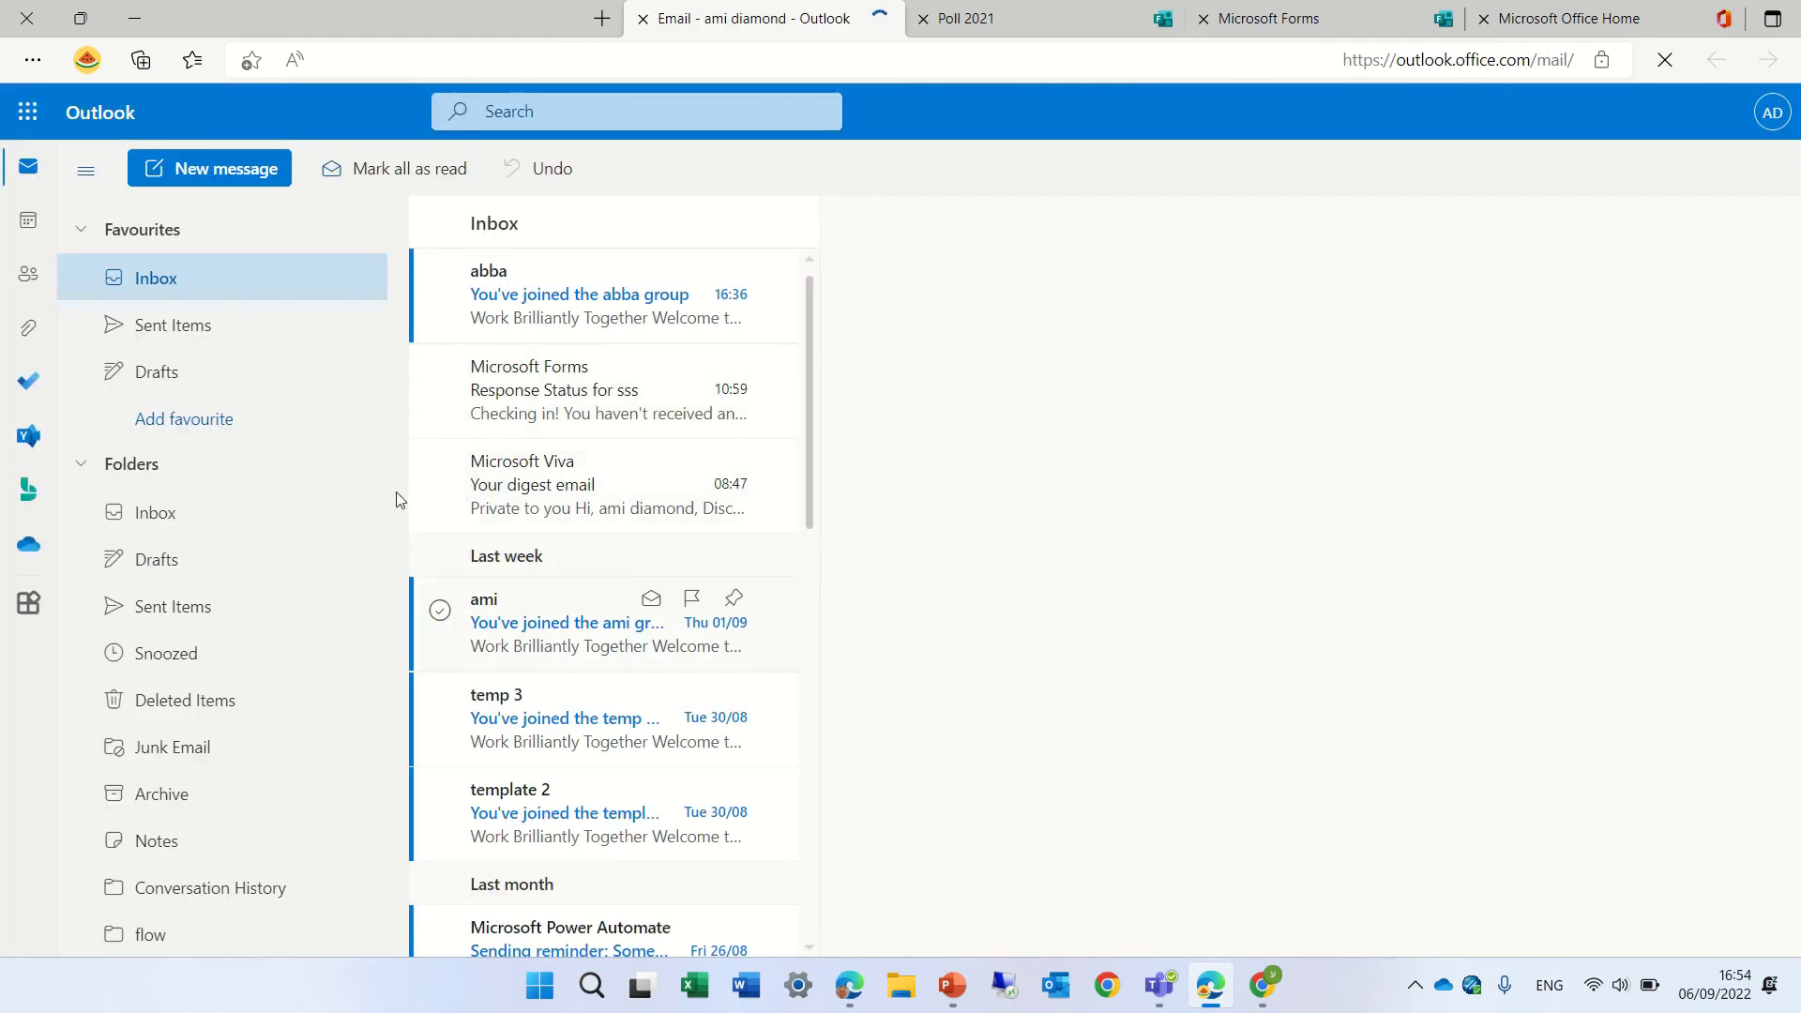
scroll(397, 422, "down", 3)
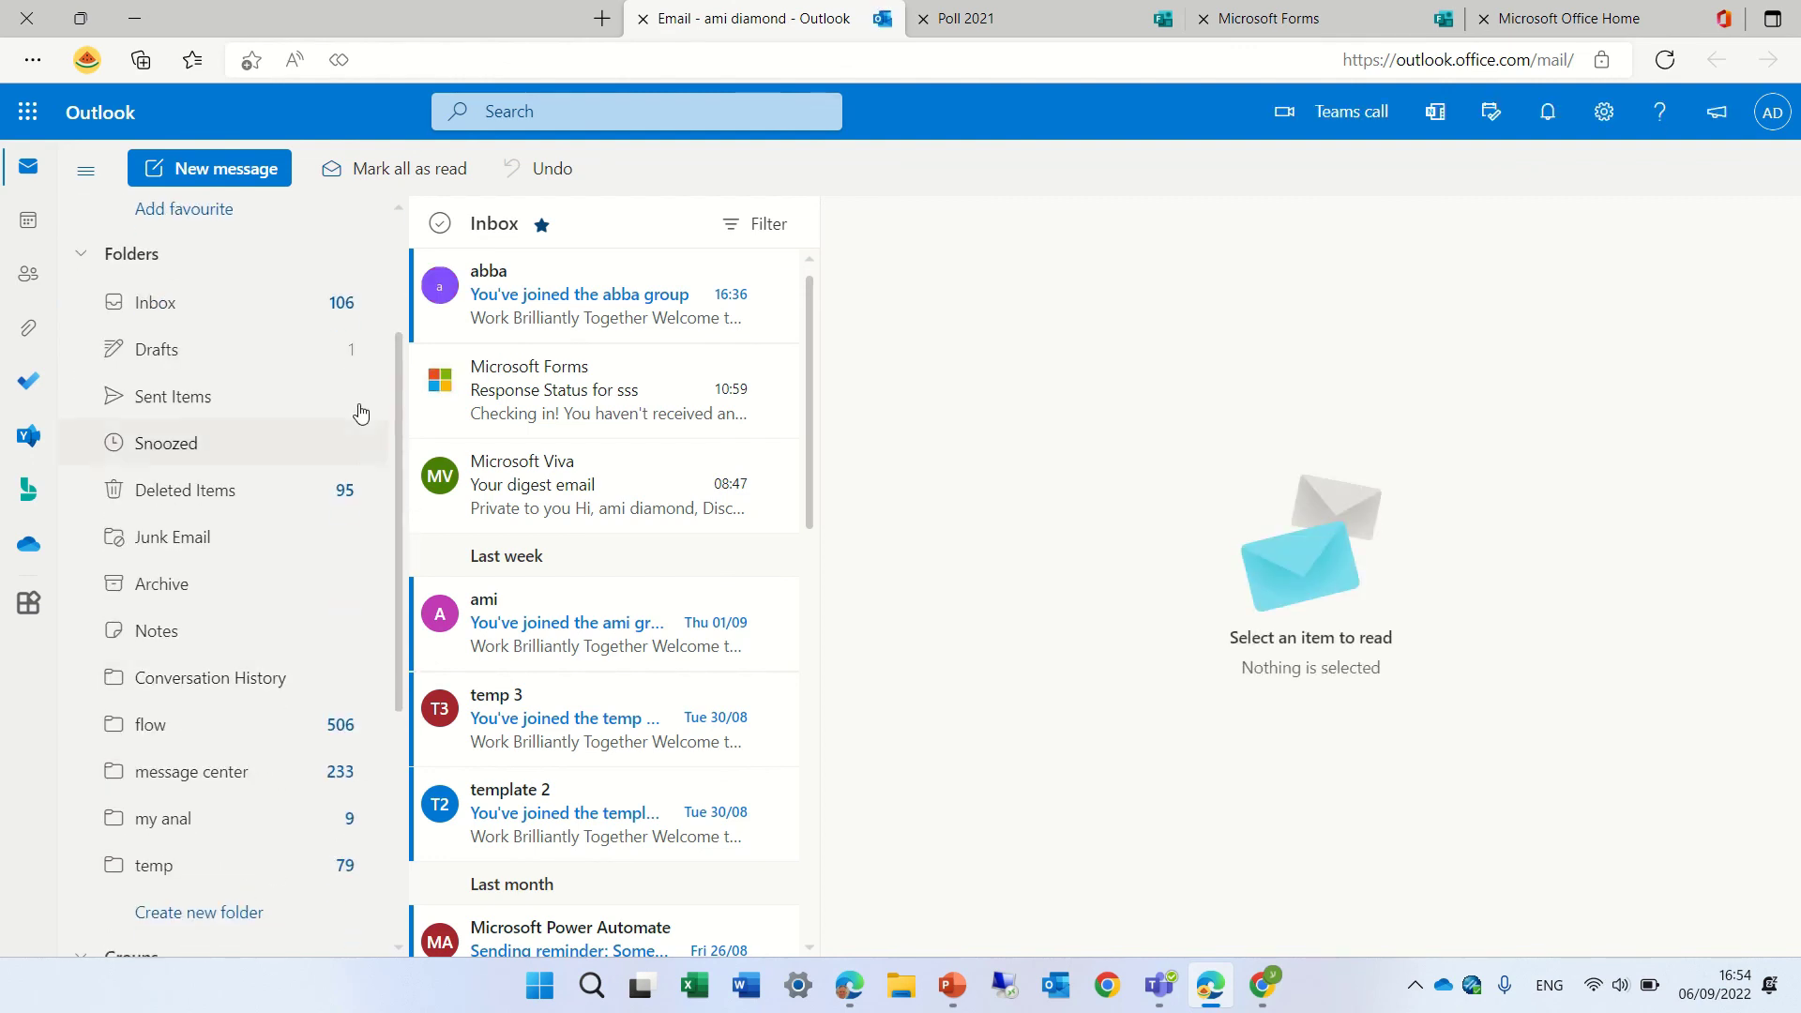
scroll(397, 386, "down", 5)
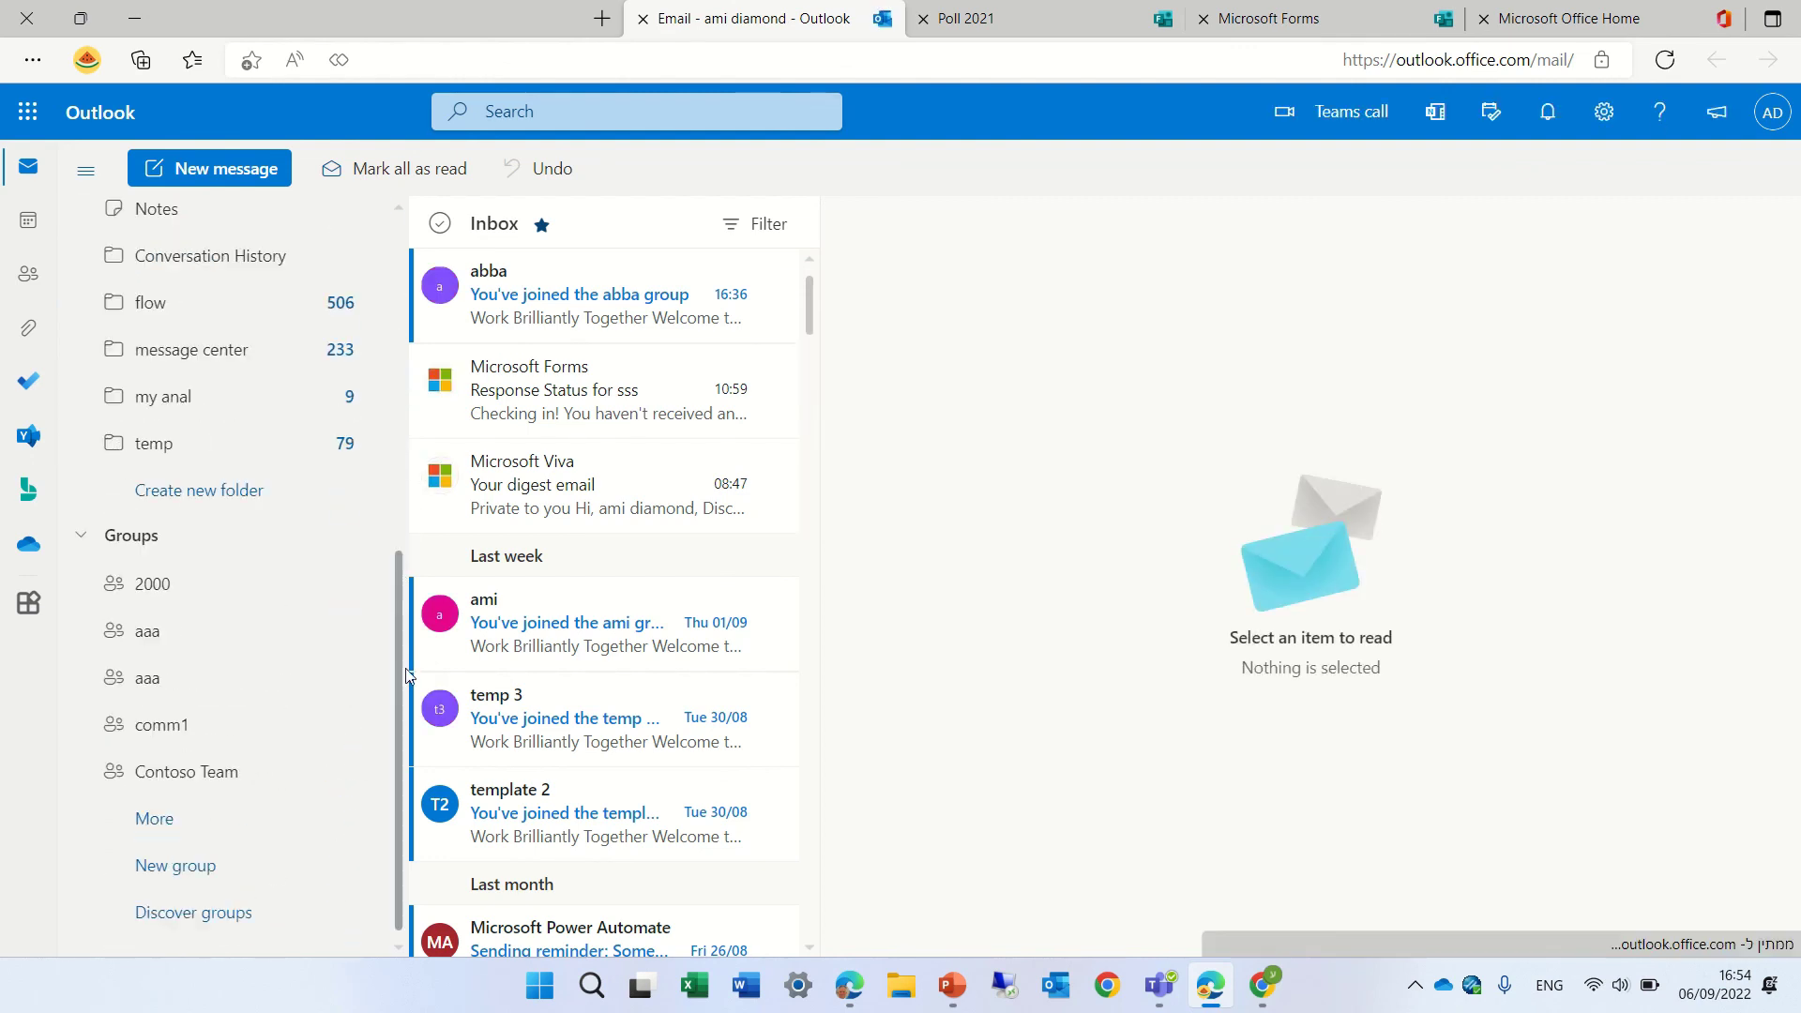
Show group 2000's mailbox and read its latest 'invites you to complete: Poll 2021' e-mail
left_click(155, 591)
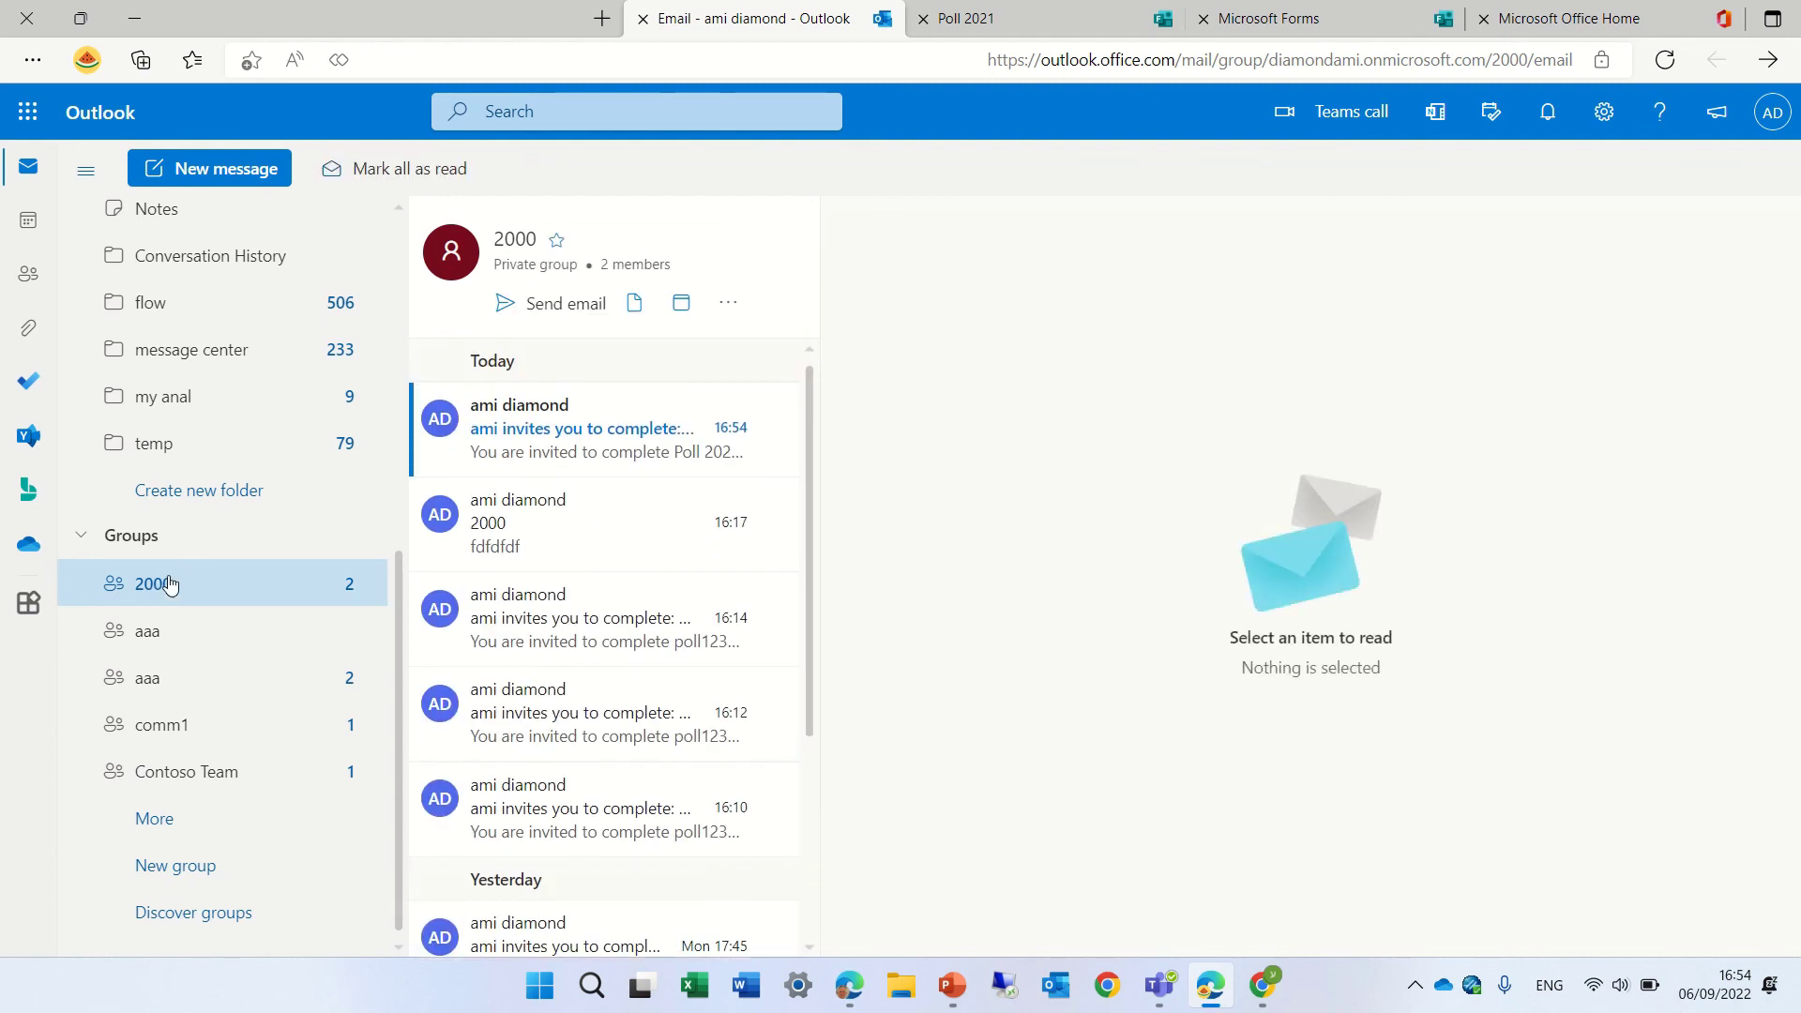
left_click(605, 448)
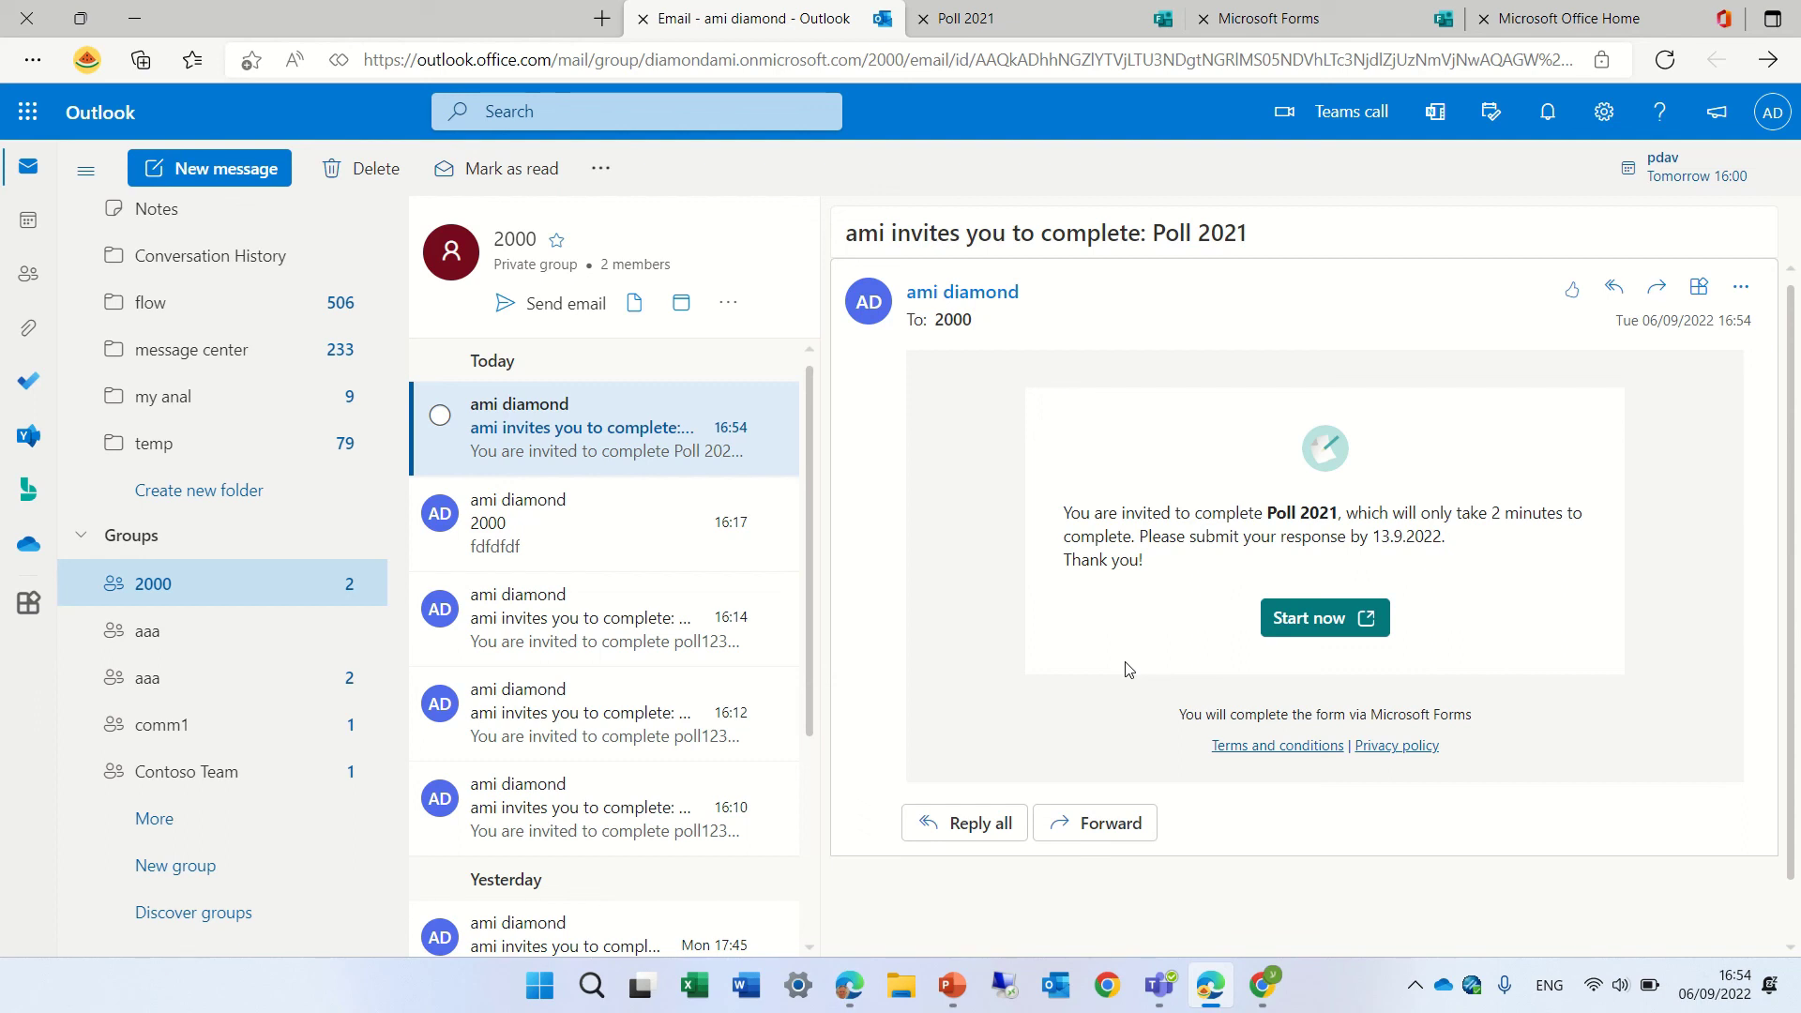
mouse_move(833, 36)
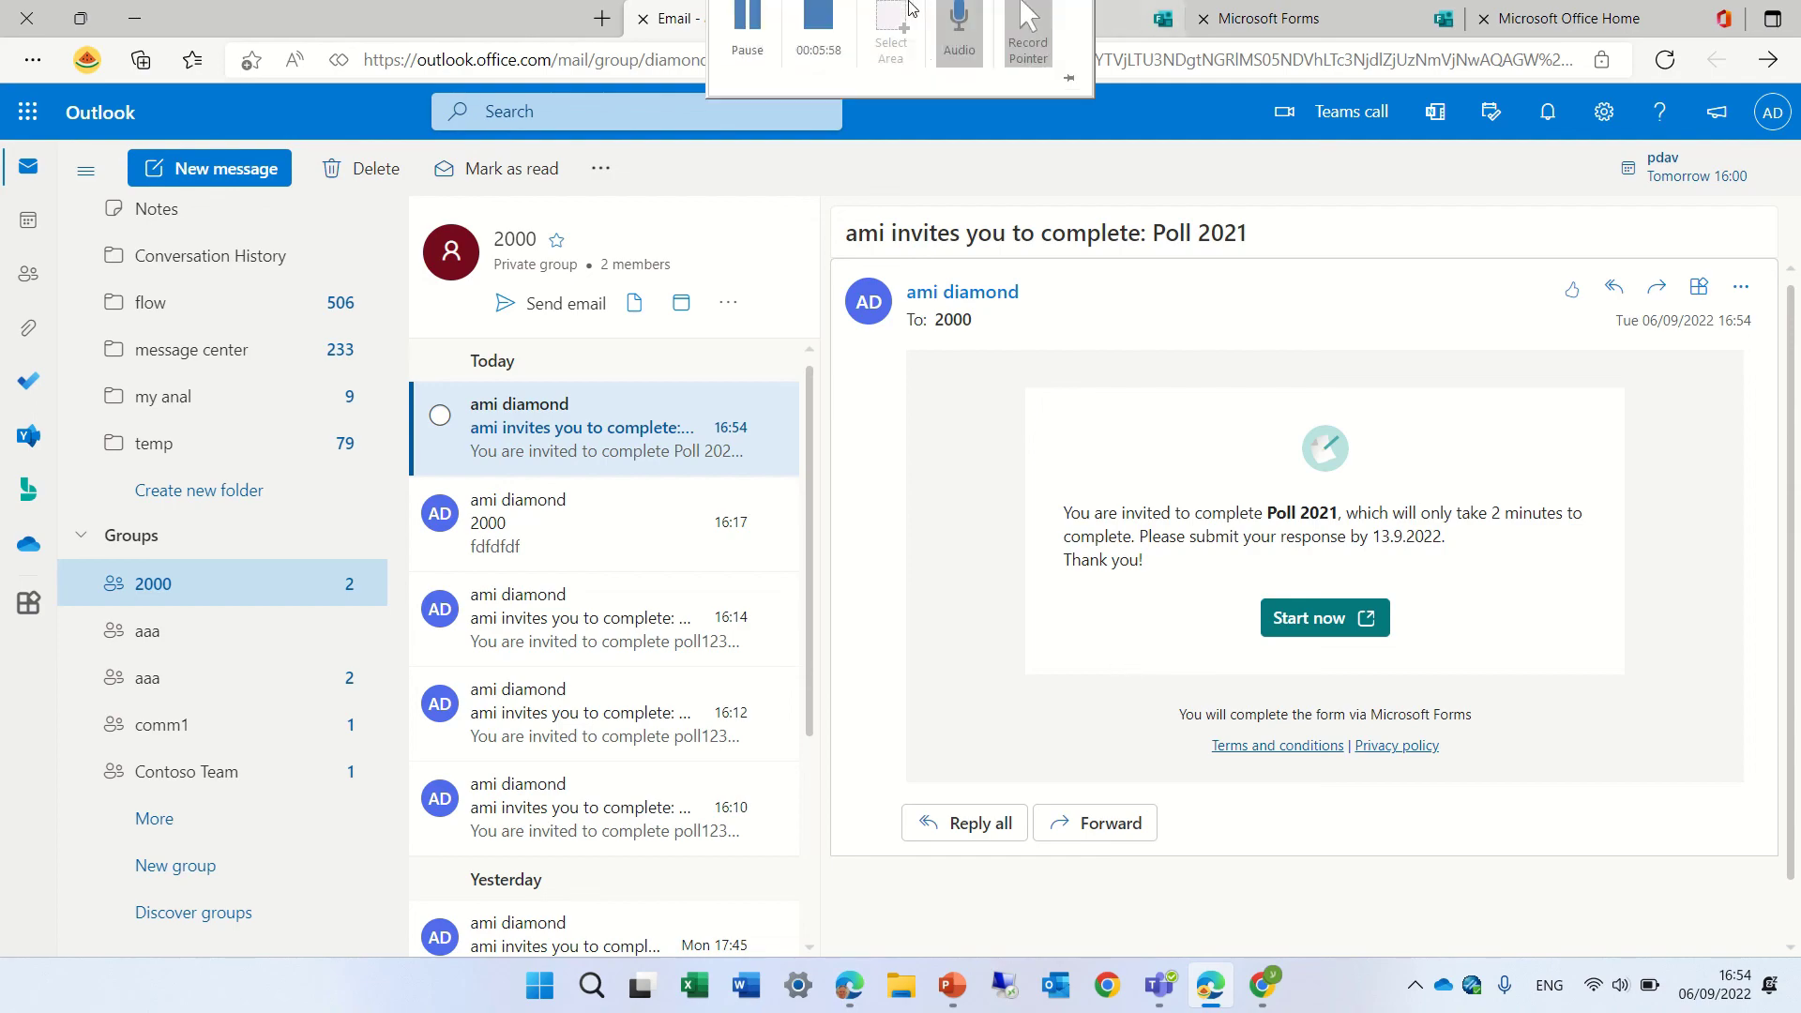